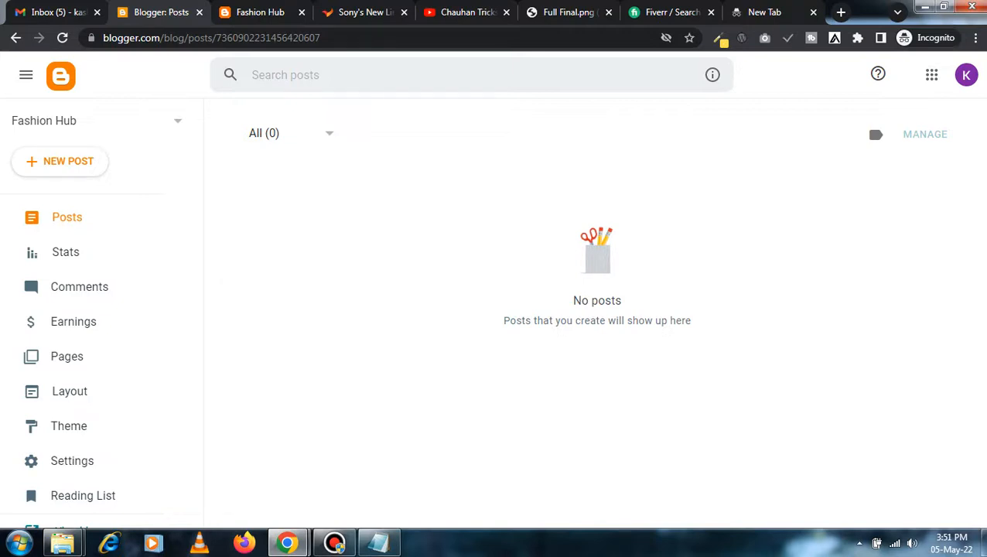
- Inspect the live Fashion Hub blog and its side menu, and review the sections of its Blogger dashboard
{"action": "left_click", "coordinate": [260, 12]}
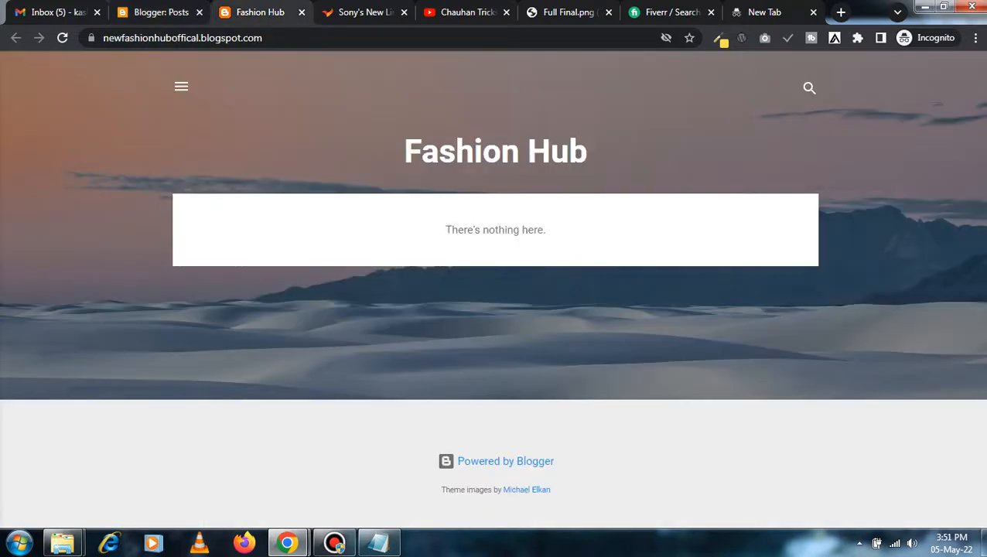
{"action": "left_click", "coordinate": [181, 87]}
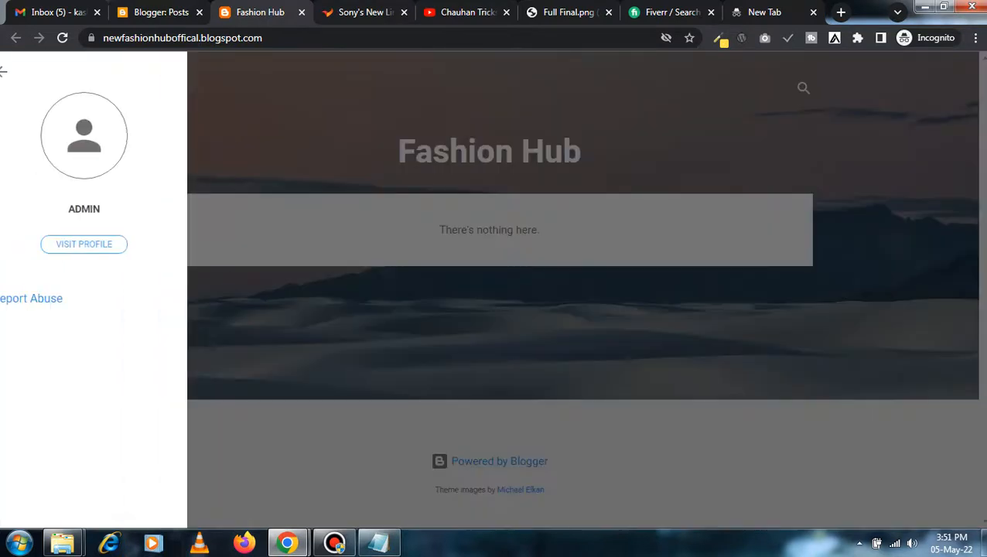
{"action": "left_click", "coordinate": [20, 71]}
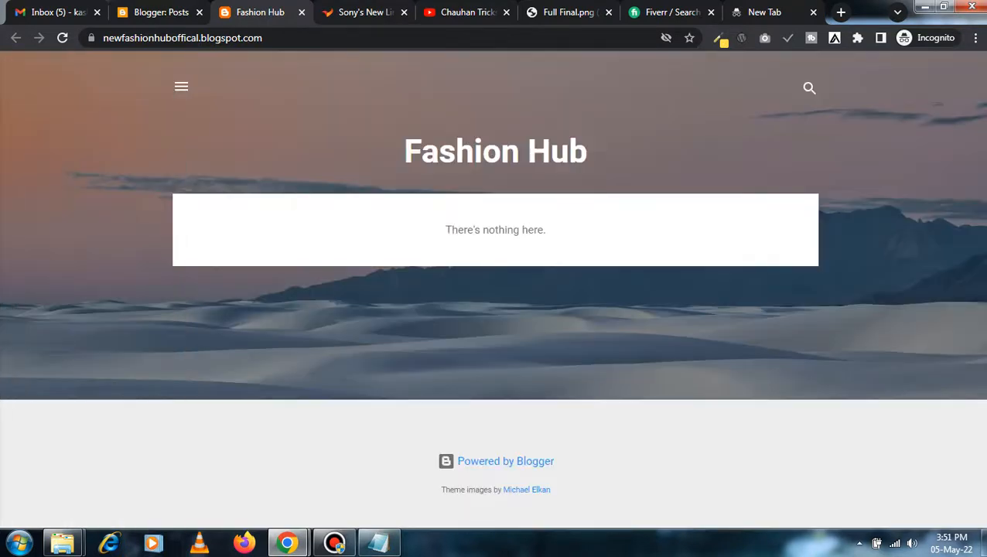
{"action": "left_click", "coordinate": [159, 13]}
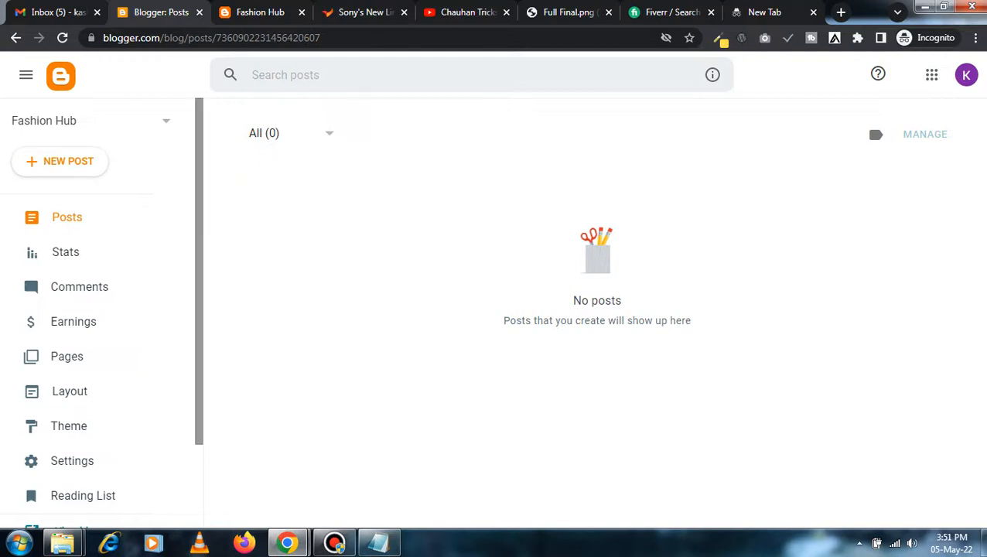
{"action": "scroll", "coordinate": [101, 357], "scroll_direction": "down", "scroll_amount": 3}
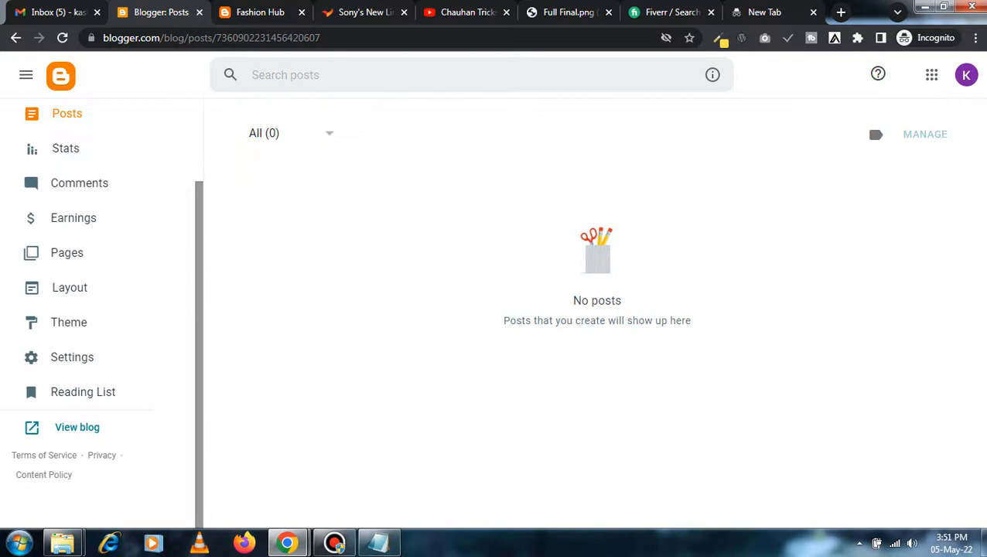
{"action": "scroll", "coordinate": [100, 309], "scroll_direction": "up", "scroll_amount": 2}
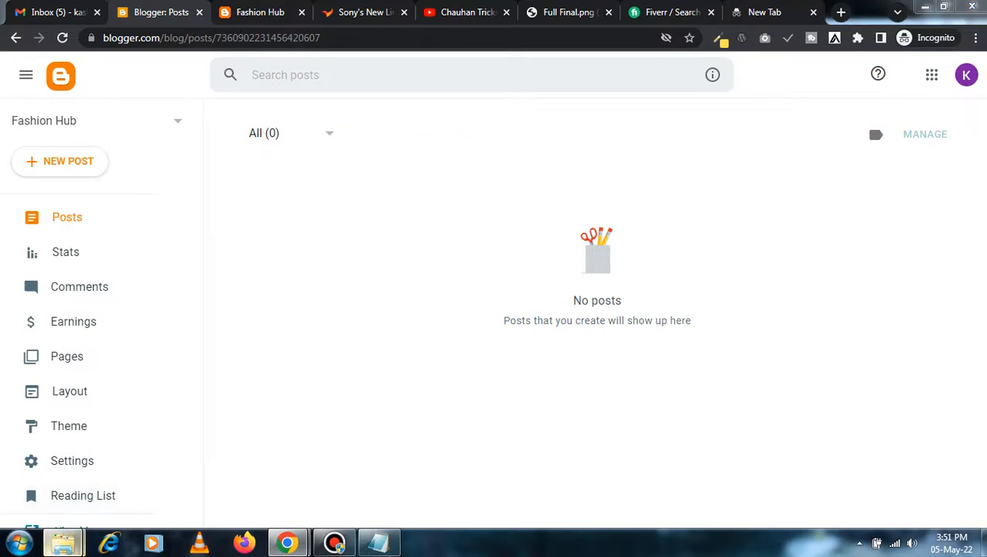
- Show the Eventify Free Version XML file in the Eventify-Free-Version folder and dismiss the Windows color scheme prompt
{"action": "mouse_move", "coordinate": [62, 544]}
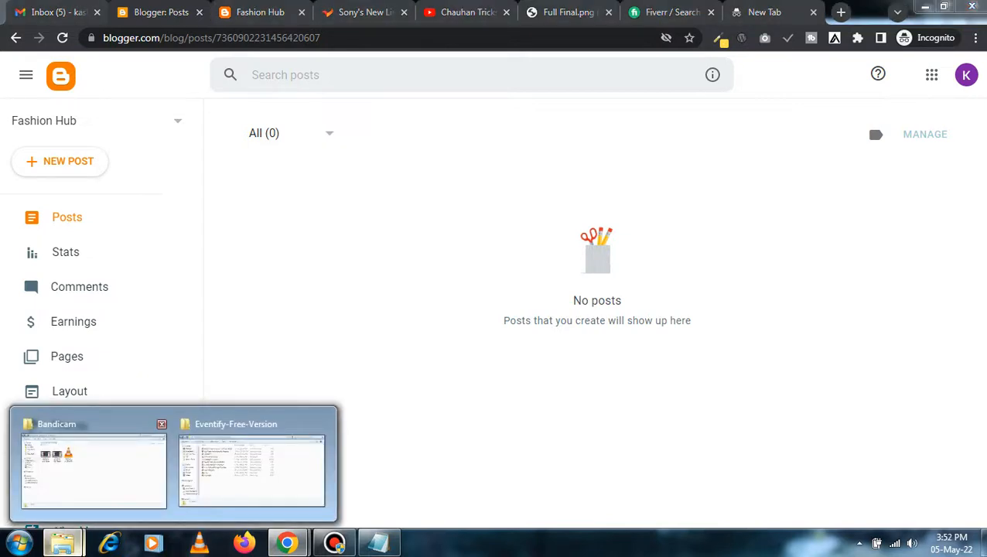
{"action": "left_click", "coordinate": [252, 464]}
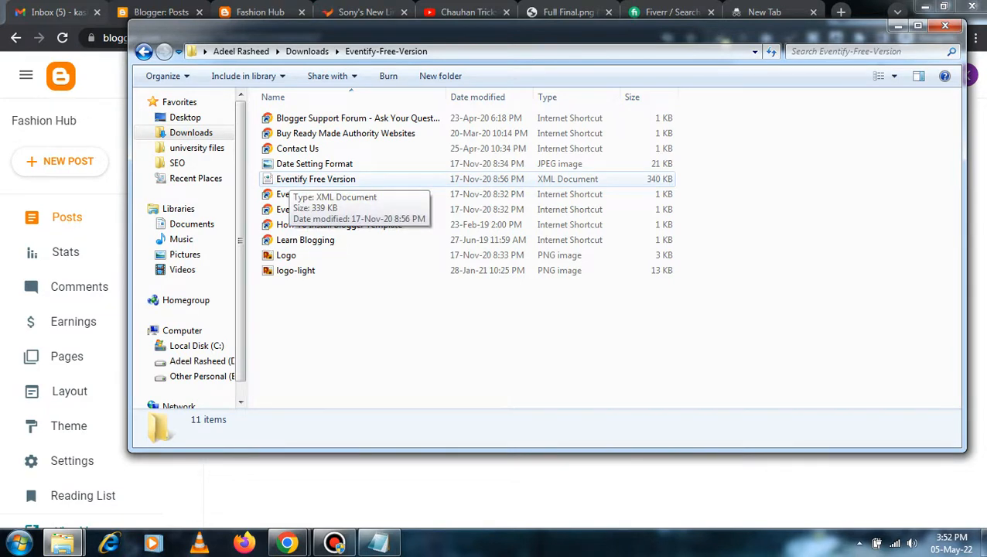
{"action": "left_click", "coordinate": [291, 179]}
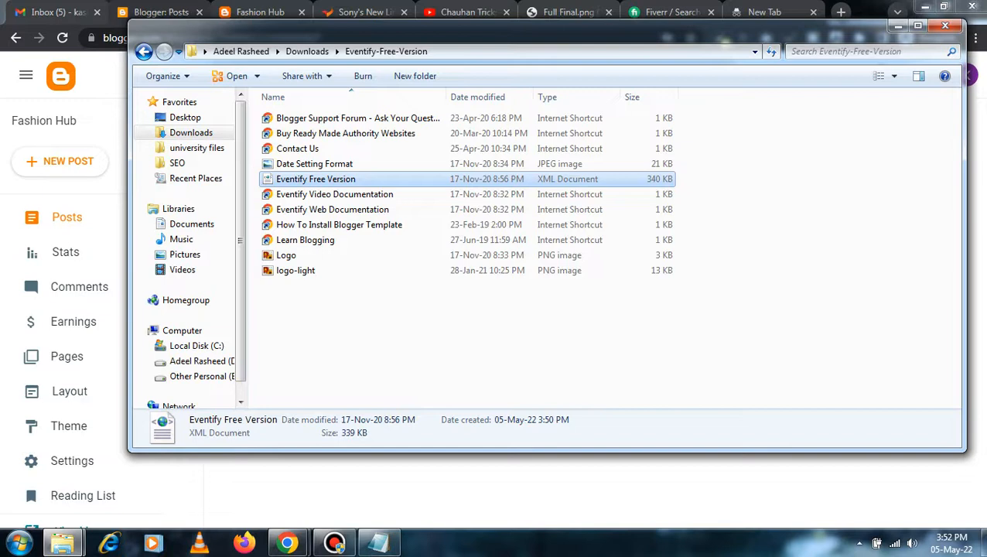
{"action": "left_click", "coordinate": [480, 332]}
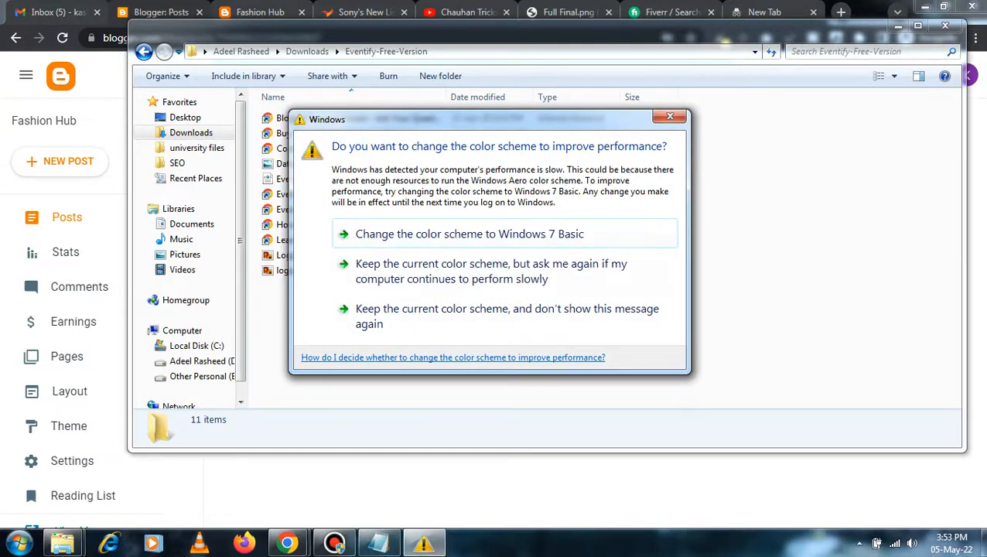
{"action": "left_click", "coordinate": [670, 117]}
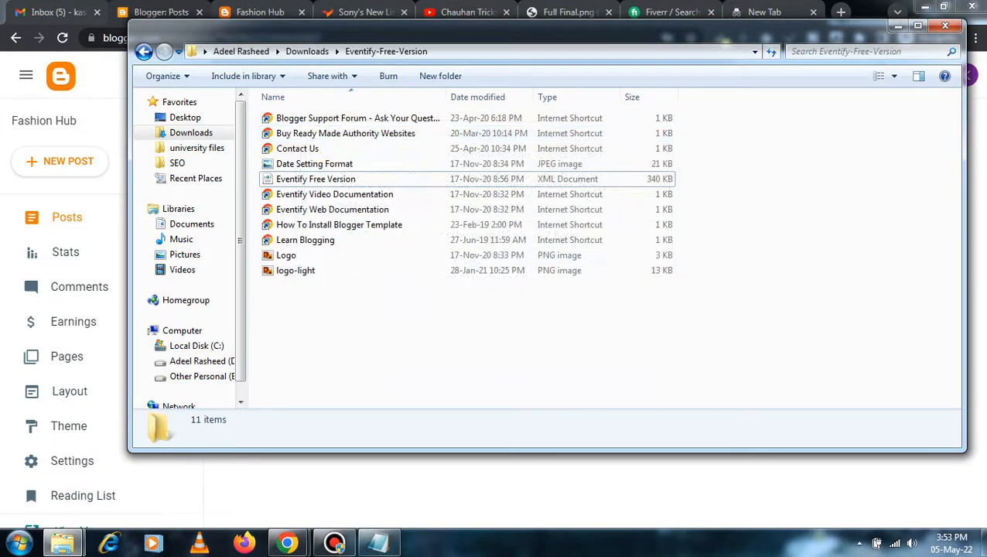
- Open a blank document in Microsoft Word and enter the heading text "Theme elemets"
{"action": "left_click", "coordinate": [18, 543]}
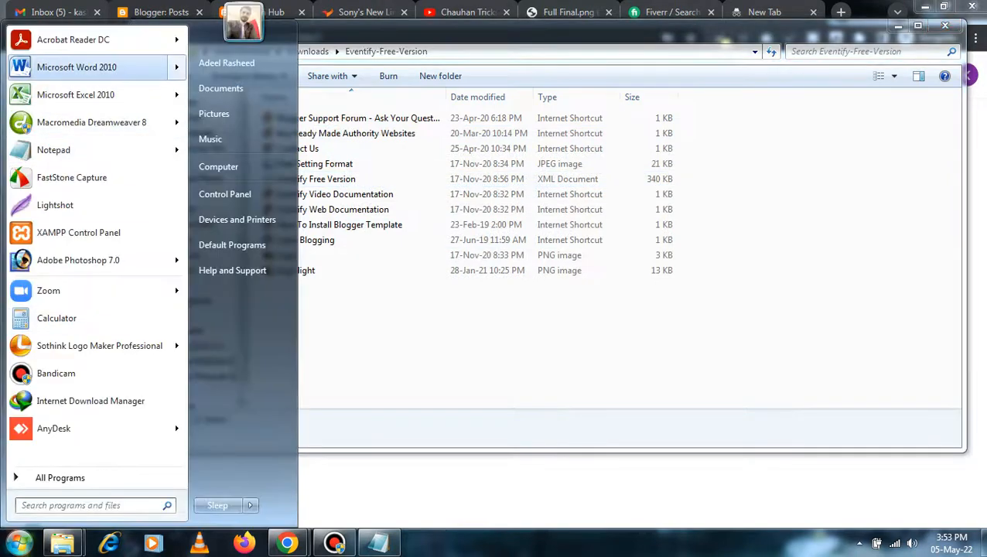
{"action": "left_click", "coordinate": [76, 67]}
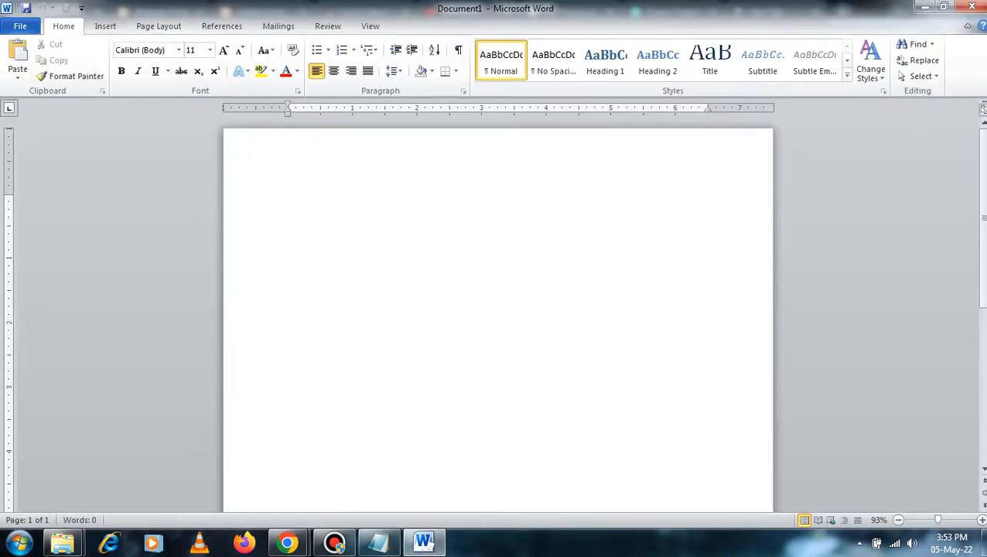
{"action": "type", "text": "Theme elemets"}
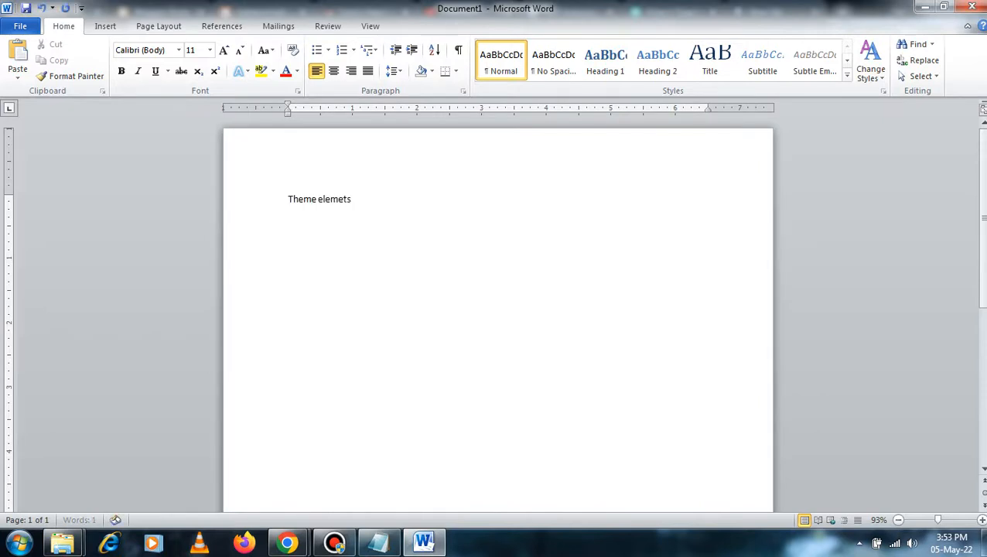
- Add a new line below the heading, and format the heading at 24 pt with centred alignment
{"action": "key", "text": "Return"}
{"action": "key", "text": "Up"}
{"action": "key", "text": "shift+Down"}
{"action": "key", "text": "ctrl+shift+period"}
{"action": "key", "text": "ctrl+shift+period"}
{"action": "key", "text": "ctrl+shift+period"}
{"action": "key", "text": "ctrl+shift+period"}
{"action": "key", "text": "ctrl+shift+period"}
{"action": "key", "text": "ctrl+shift+period"}
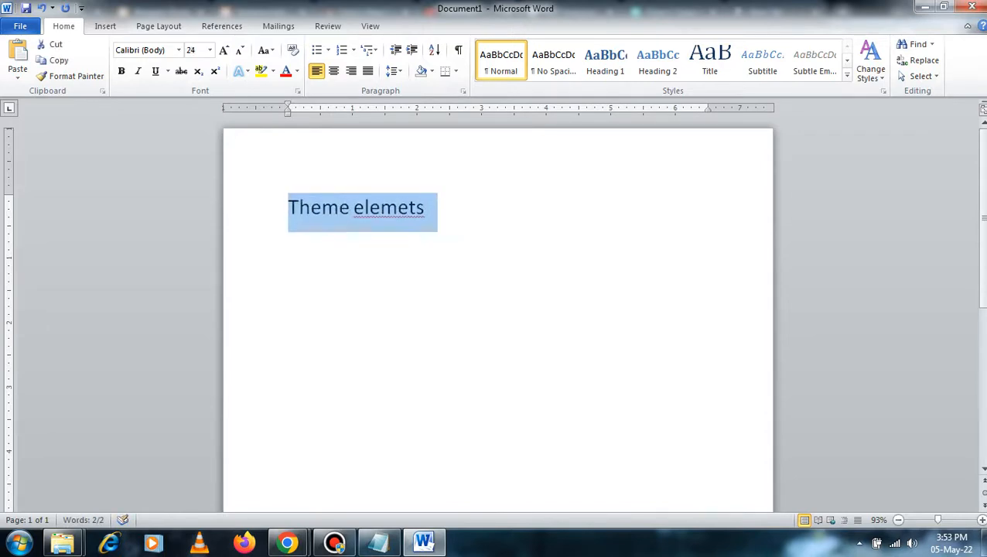
{"action": "key", "text": "ctrl+e"}
{"action": "key", "text": "Down"}
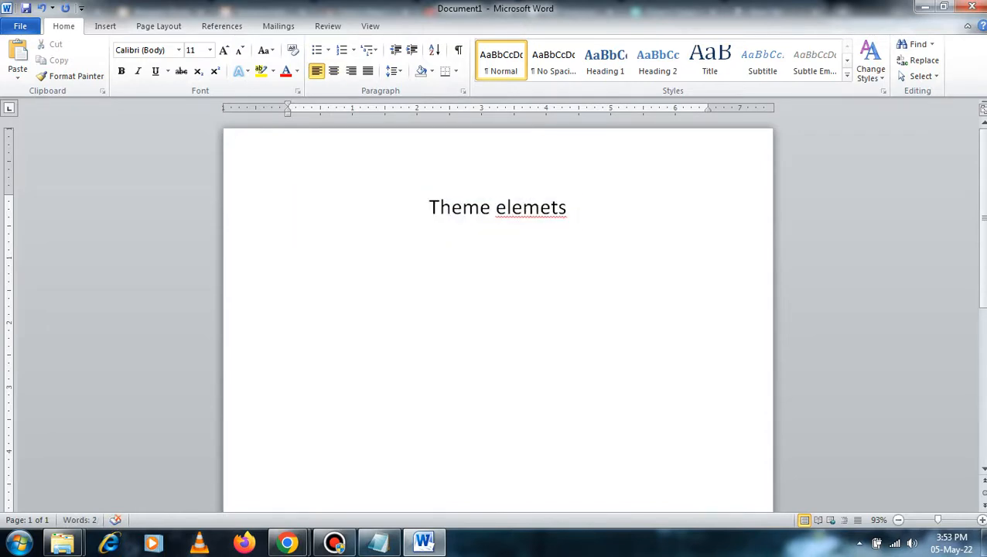
- Correct the spelling of "elements" in the heading and insert "Important" so it reads "Theme Important elements"
{"action": "left_click", "coordinate": [552, 208]}
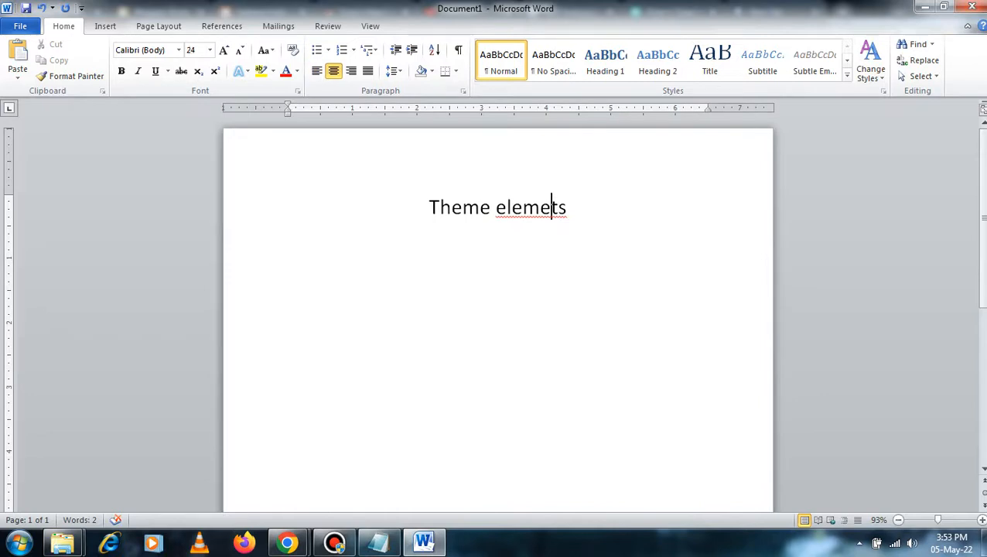
{"action": "type", "text": "n"}
{"action": "key", "text": "Down"}
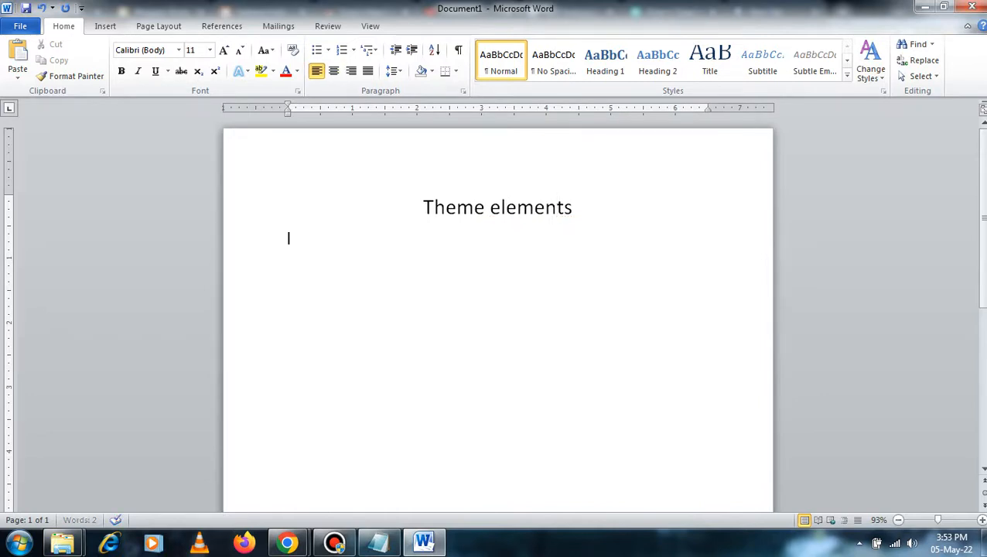
{"action": "left_click", "coordinate": [485, 207]}
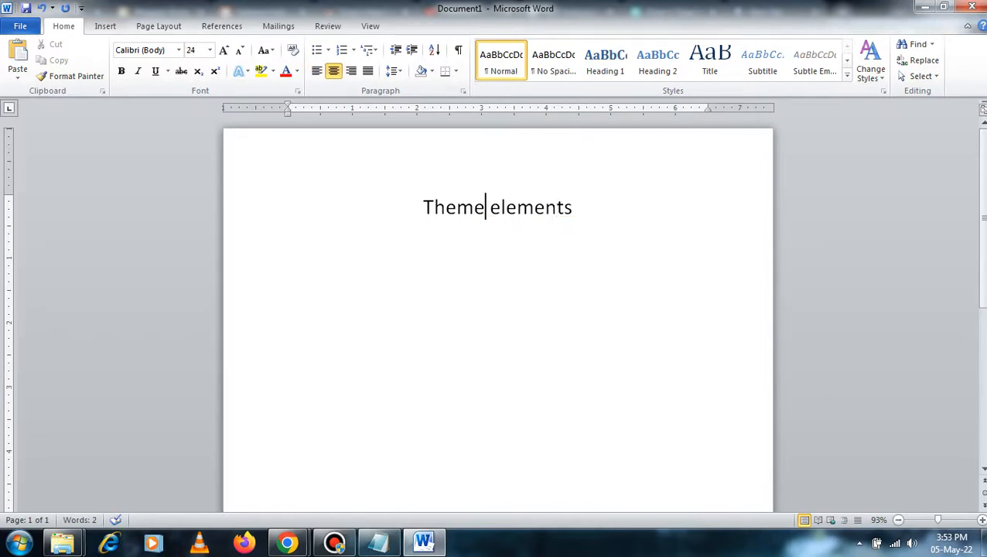
{"action": "type", "text": "Importan"}
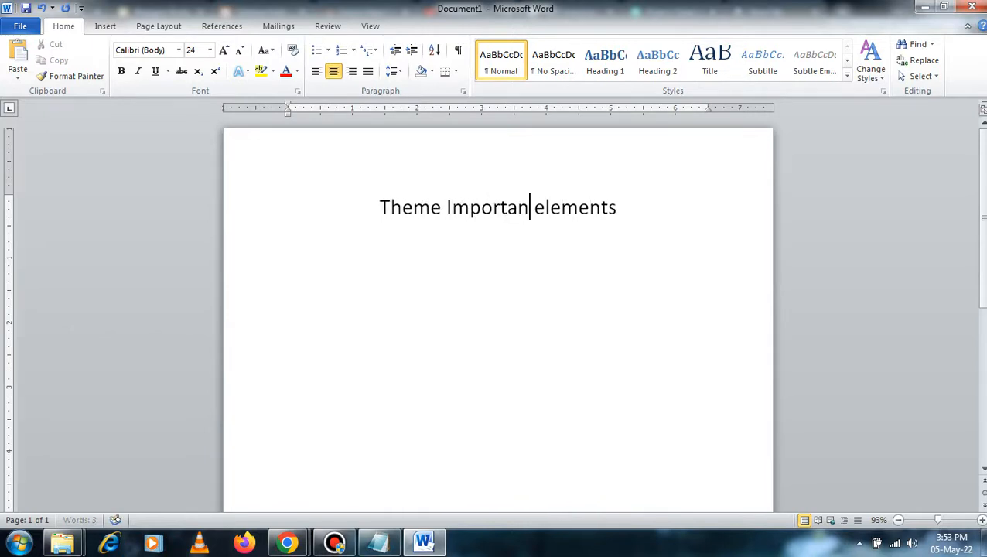
{"action": "type", "text": "t"}
{"action": "key", "text": "Down"}
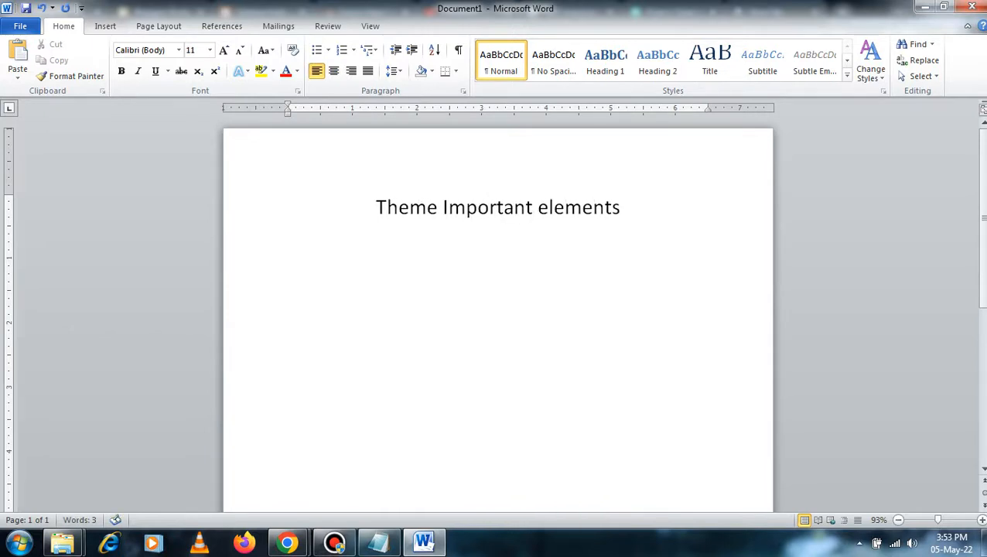
- Start a numbered list below the heading with the first item "Responsive (Layout)"
{"action": "type", "text": "1. "}
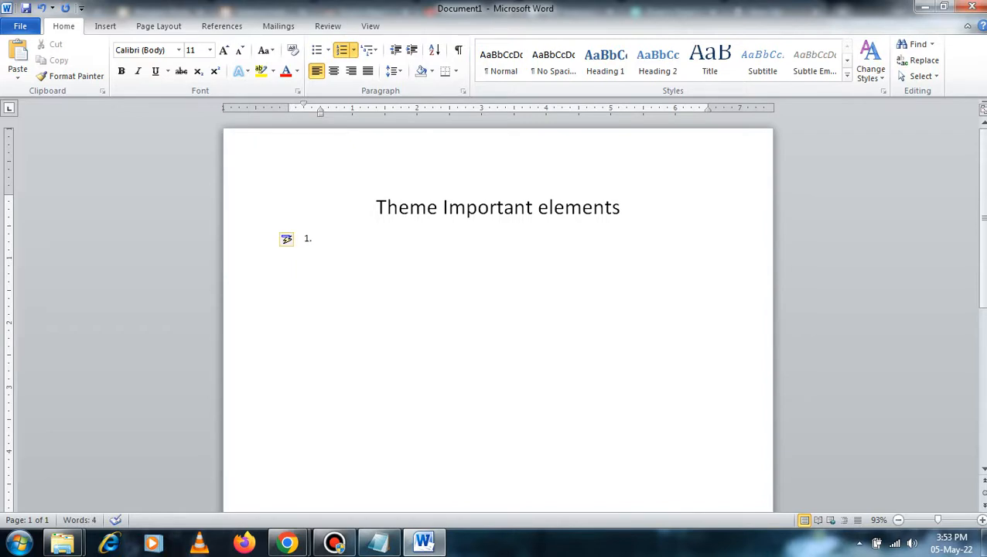
{"action": "type", "text": "Responsive ()"}
{"action": "key", "text": "Left"}
{"action": "type", "text": "Layout"}
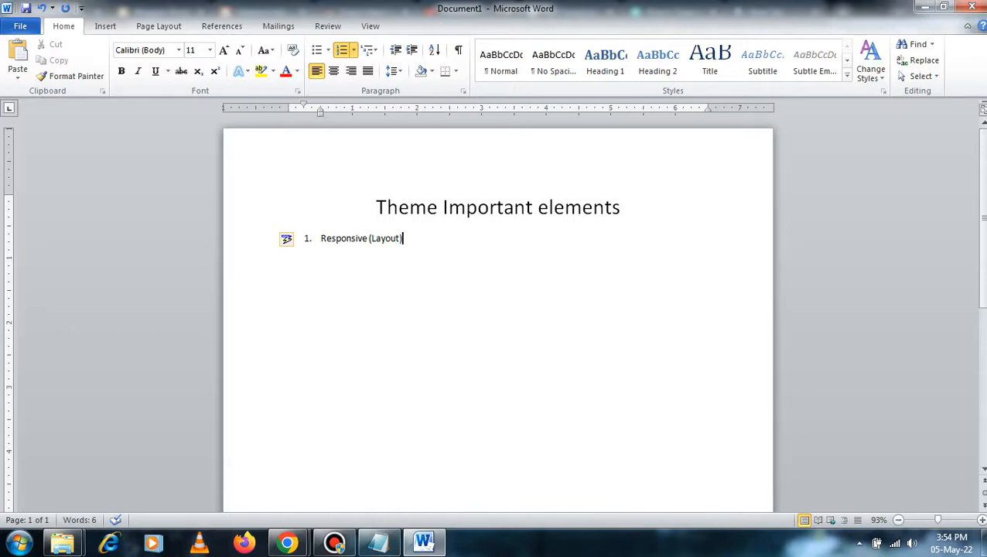
- Switch to Chrome and open the home page of alltechreviwes.blogspot.com in the tab showing its Sony LinkBuds article
{"action": "mouse_move", "coordinate": [287, 542]}
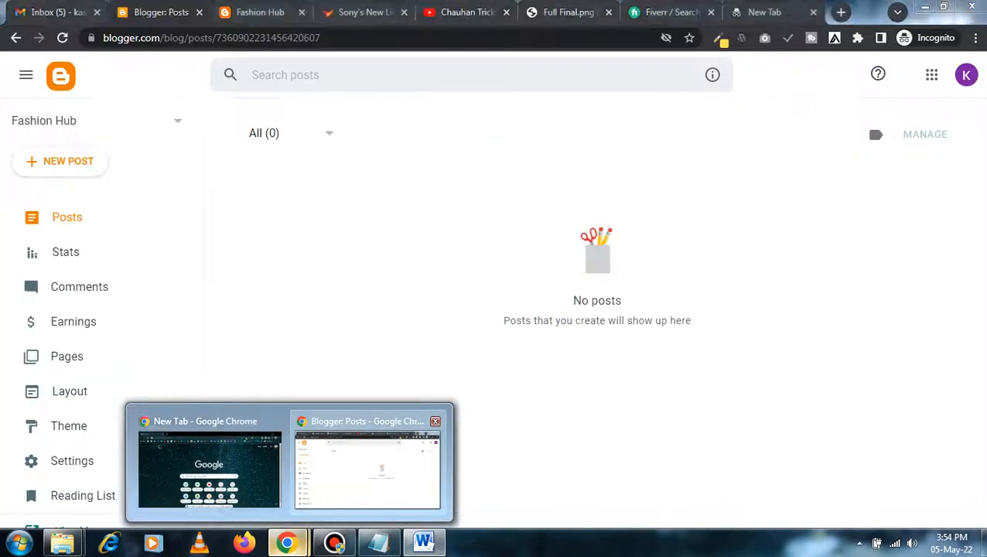
{"action": "left_click", "coordinate": [368, 456]}
{"action": "left_click", "coordinate": [363, 11]}
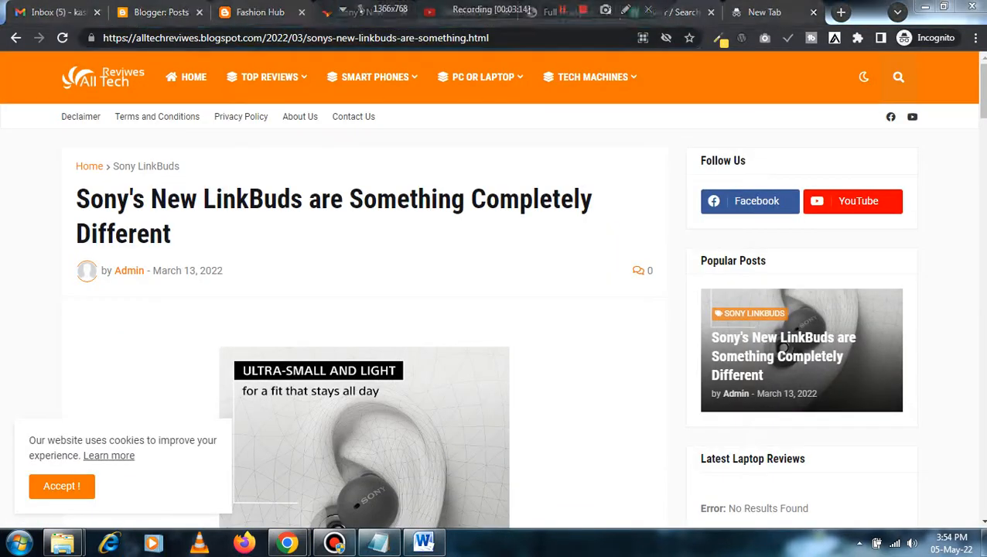
{"action": "key", "text": "Return"}
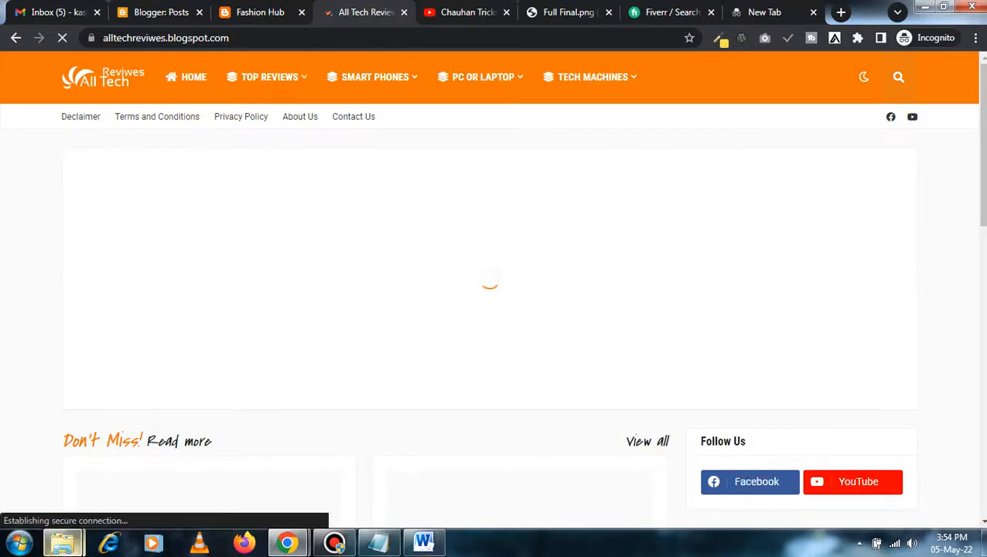
- Detach the All Tech Reviews page into its own browser window and maximize that window
{"action": "mouse_move", "coordinate": [62, 543]}
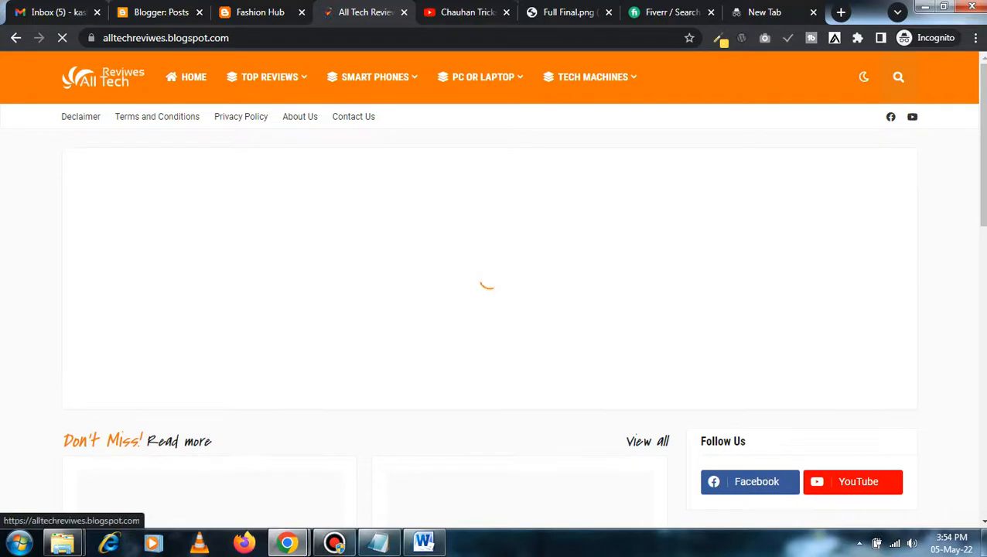
{"action": "left_click_drag", "start_coordinate": [363, 13], "coordinate": [367, 88]}
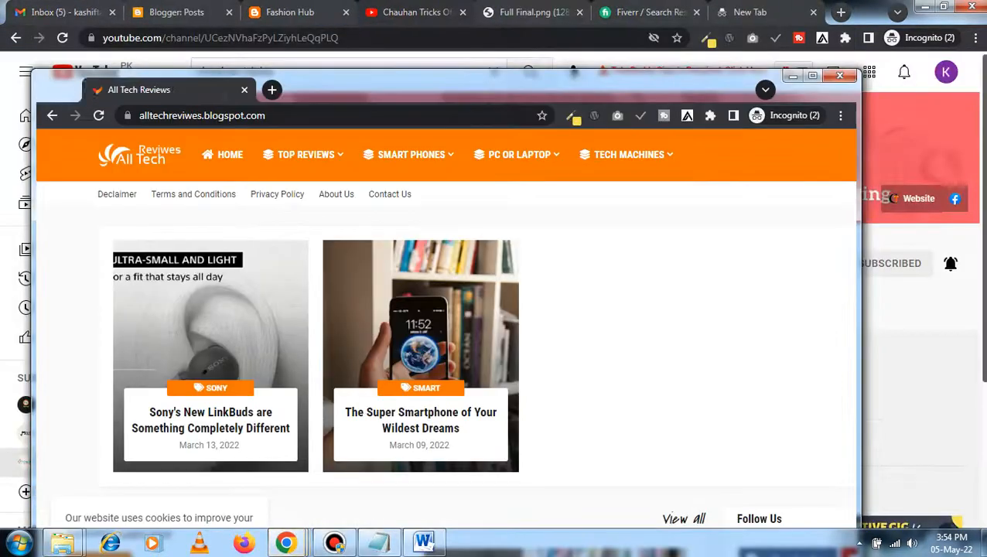
{"action": "left_click", "coordinate": [813, 75]}
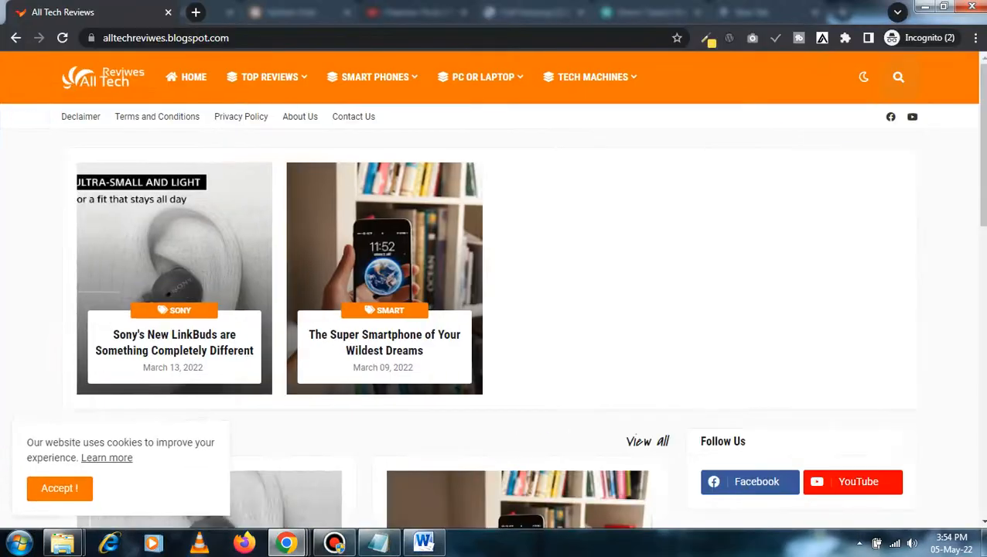
- Look over the All Tech Reviews home page layout at full width and accept its cookie notice
{"action": "mouse_move", "coordinate": [267, 77]}
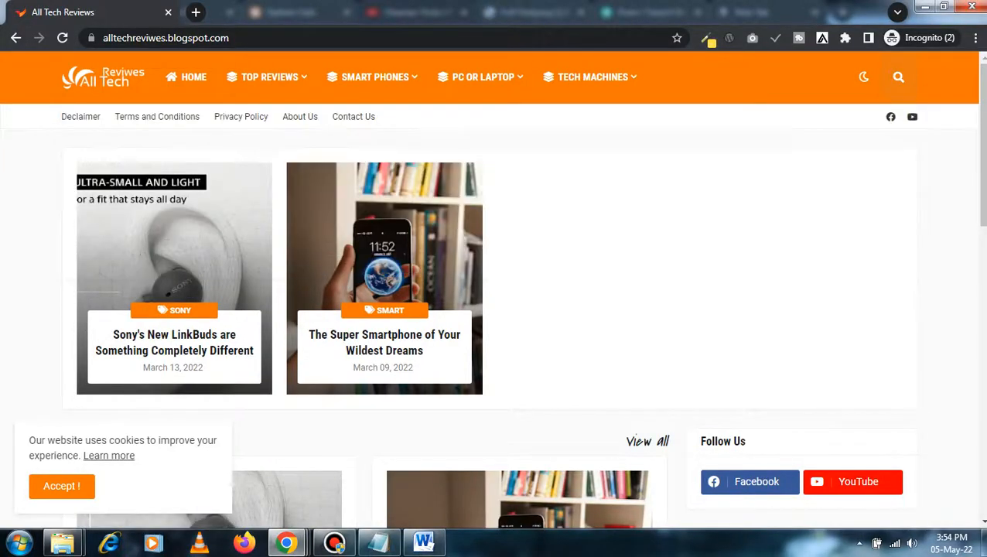
{"action": "scroll", "coordinate": [495, 286], "scroll_direction": "down", "scroll_amount": 7}
{"action": "scroll", "coordinate": [495, 286], "scroll_direction": "up", "scroll_amount": 3}
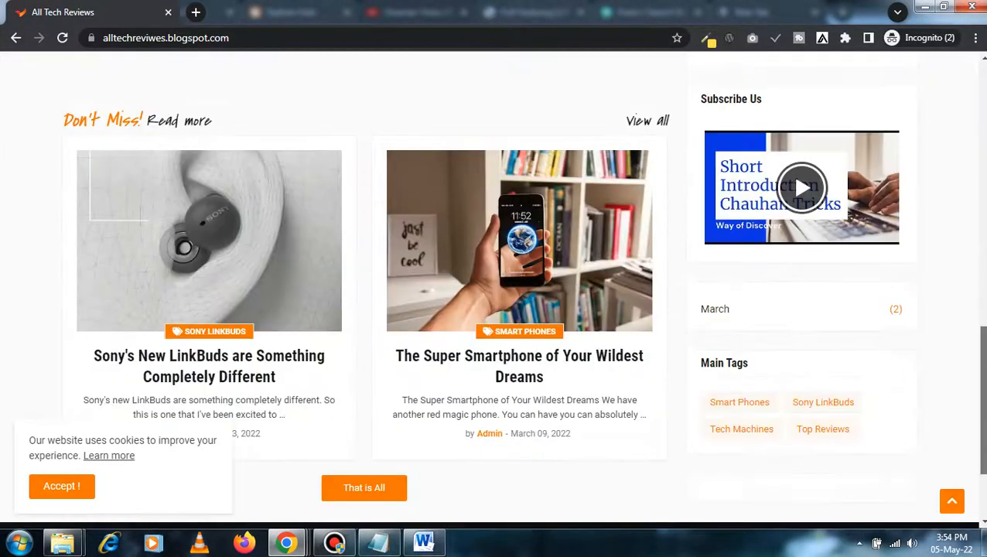
{"action": "scroll", "coordinate": [495, 287], "scroll_direction": "up", "scroll_amount": 4}
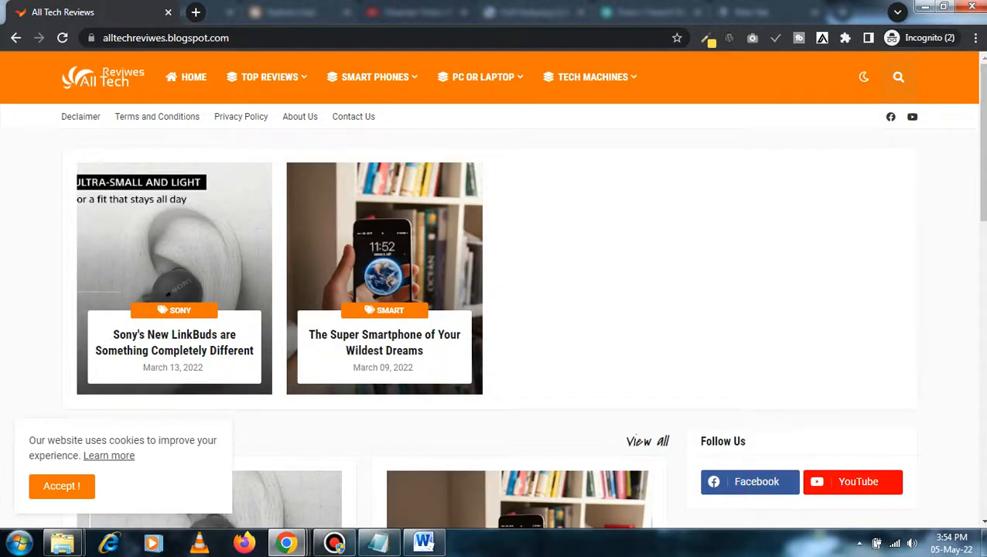
{"action": "left_click", "coordinate": [61, 486]}
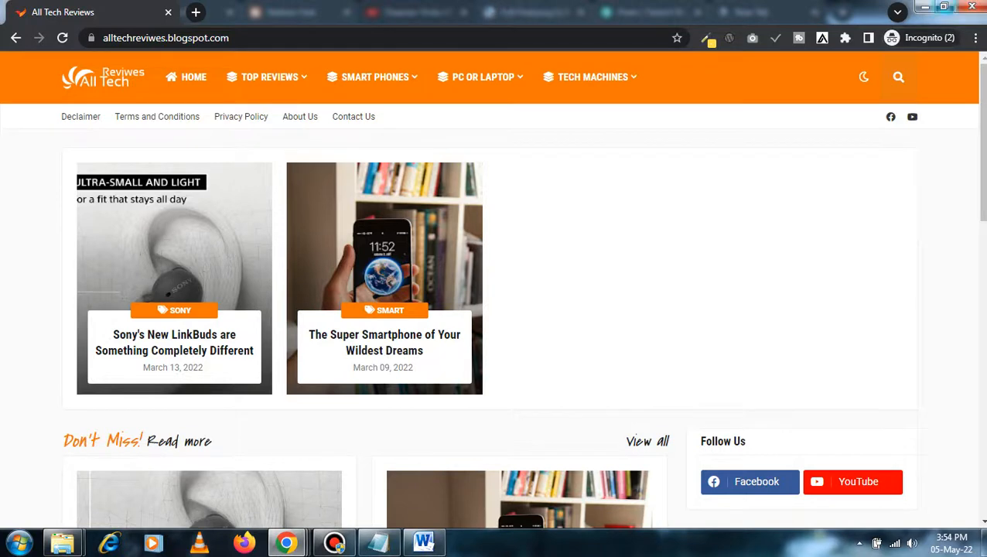
- Restore the All Tech Reviews window to its smaller floating size and move it higher on the desktop
{"action": "left_click", "coordinate": [943, 6]}
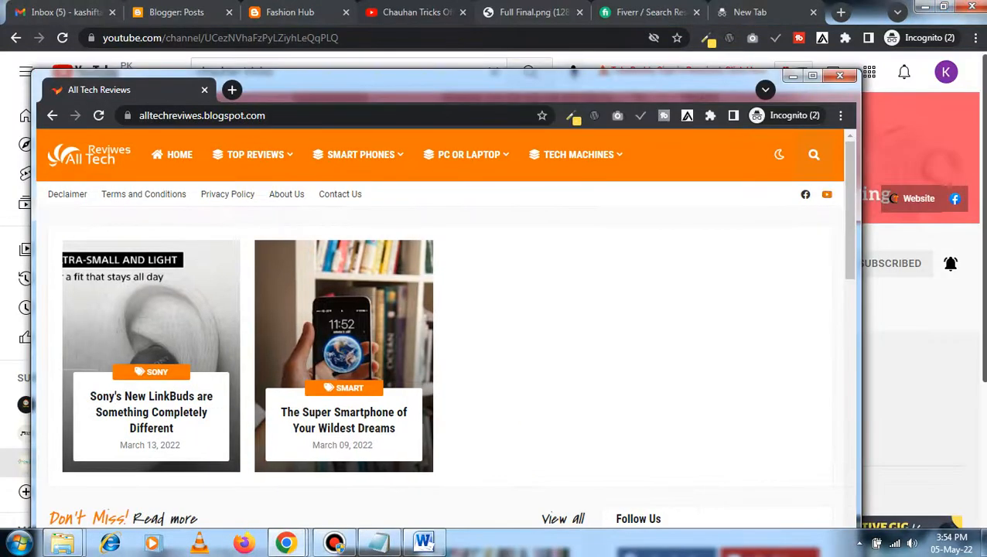
{"action": "left_click_drag", "start_coordinate": [495, 88], "coordinate": [497, 24]}
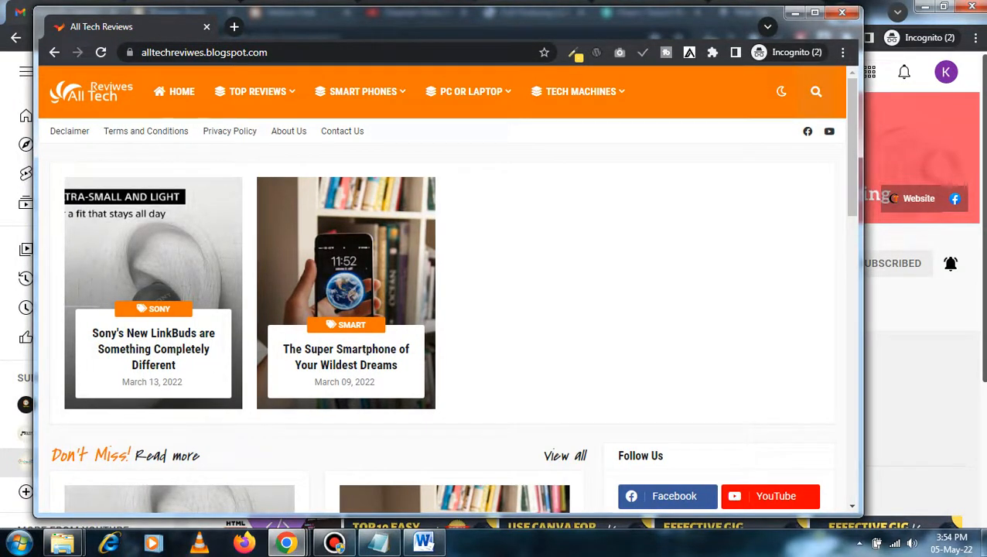
- Narrow the All Tech Reviews window to about tablet width and view its collapsed navigation menu, leaving it closed
{"action": "left_click_drag", "start_coordinate": [863, 278], "coordinate": [629, 279]}
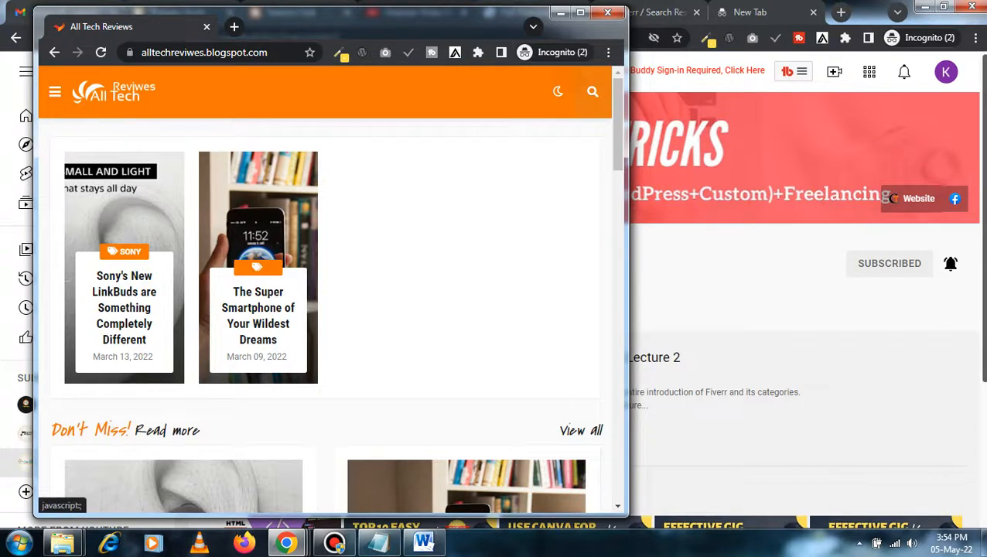
{"action": "left_click", "coordinate": [55, 91]}
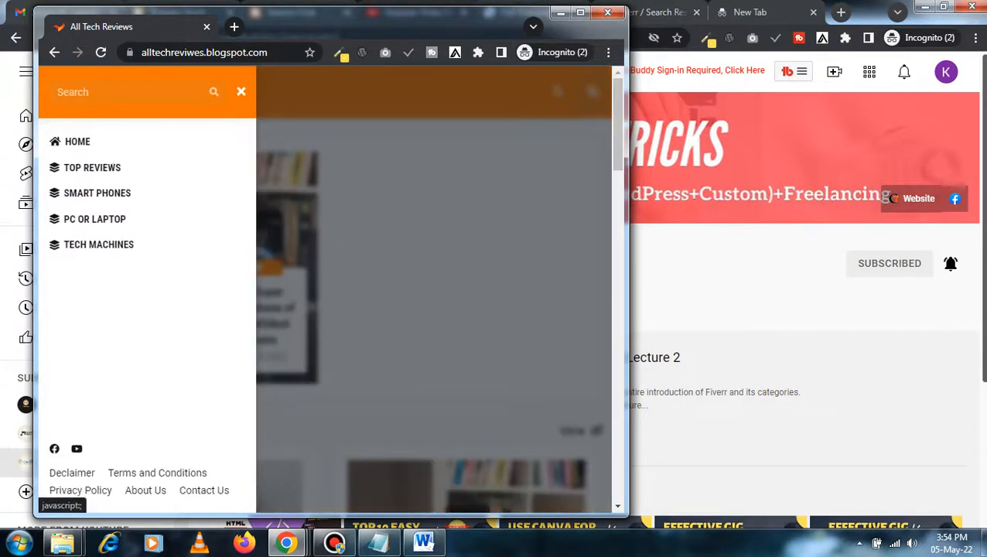
{"action": "left_click", "coordinate": [240, 92]}
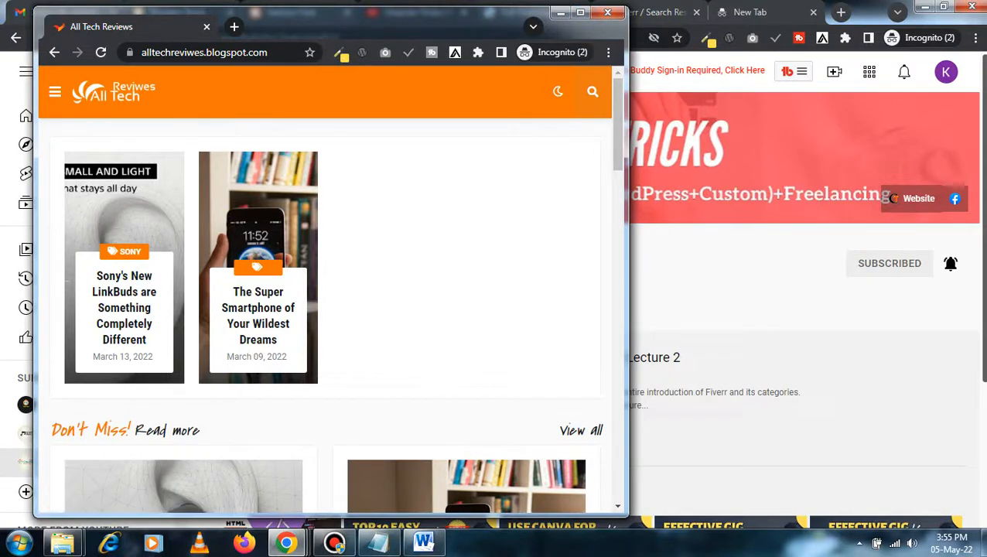
- Narrow the All Tech Reviews window to about phone width and examine how the page sections stack, returning to the page's beginning
{"action": "left_click_drag", "start_coordinate": [628, 155], "coordinate": [405, 155]}
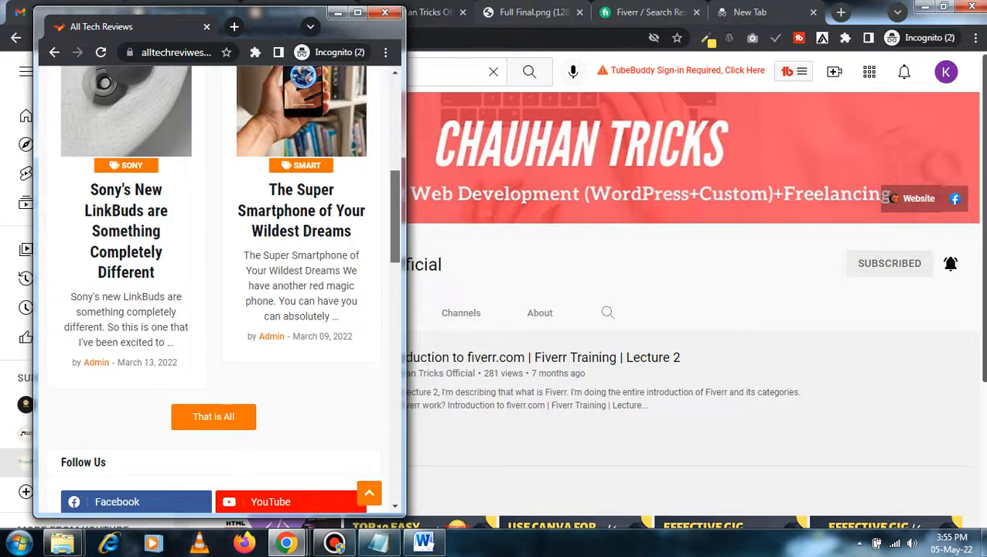
{"action": "scroll", "coordinate": [217, 286], "scroll_direction": "down", "scroll_amount": 6}
{"action": "scroll", "coordinate": [216, 286], "scroll_direction": "down", "scroll_amount": 10}
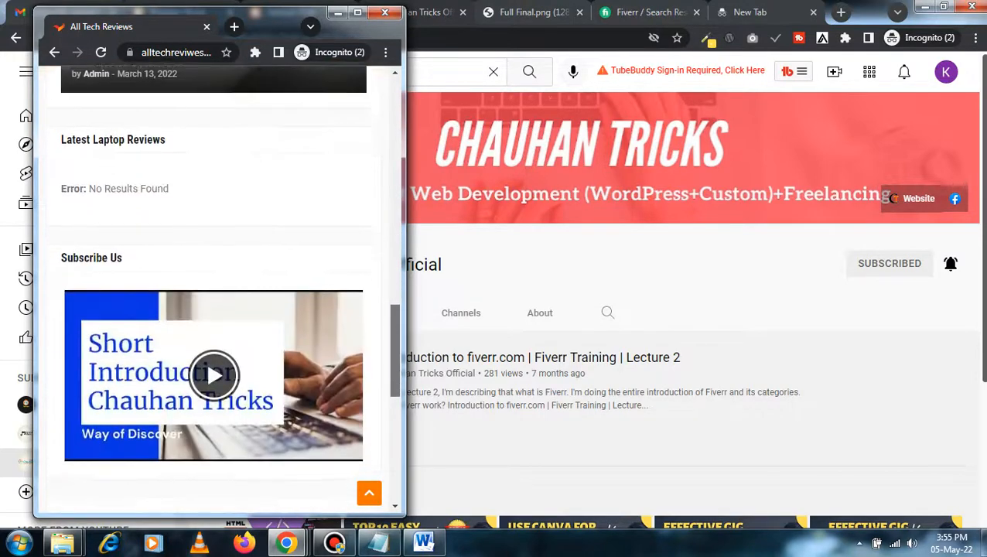
{"action": "left_click_drag", "start_coordinate": [395, 455], "coordinate": [396, 123]}
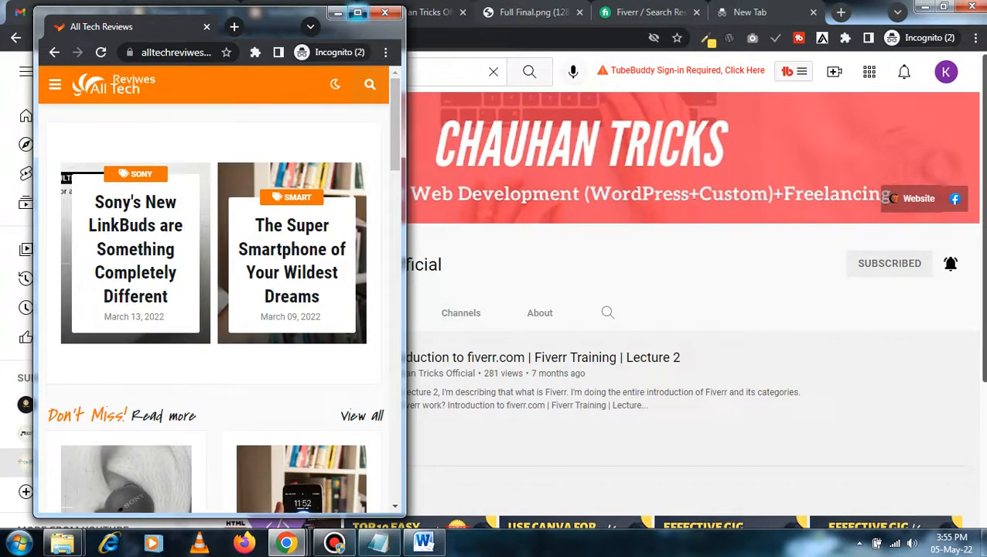
- Merge the detached All Tech Reviews page back into the main incognito browser window as a tab after the Fashion Hub tab
{"action": "left_click", "coordinate": [358, 13]}
{"action": "left_click_drag", "start_coordinate": [491, 9], "coordinate": [492, 43]}
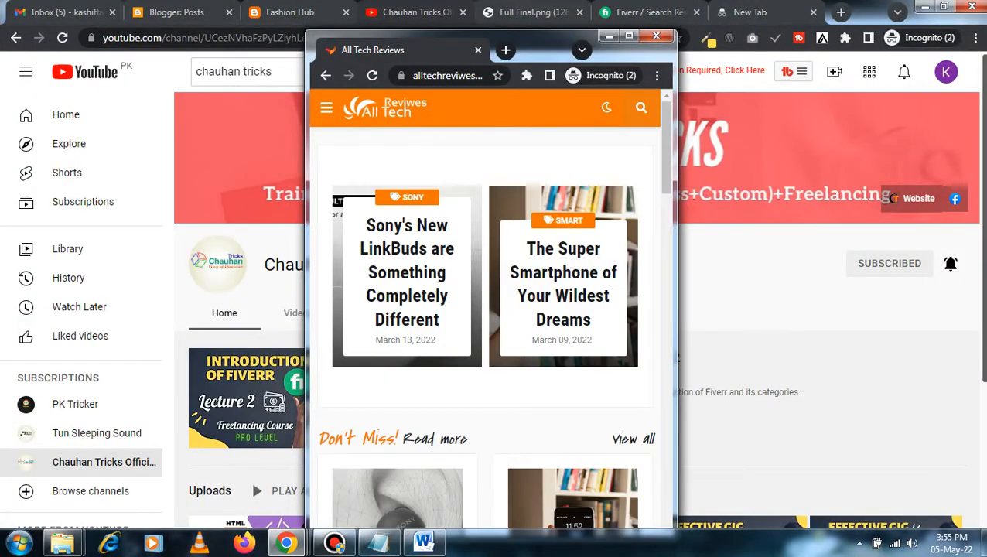
{"action": "left_click_drag", "start_coordinate": [380, 50], "coordinate": [383, 12]}
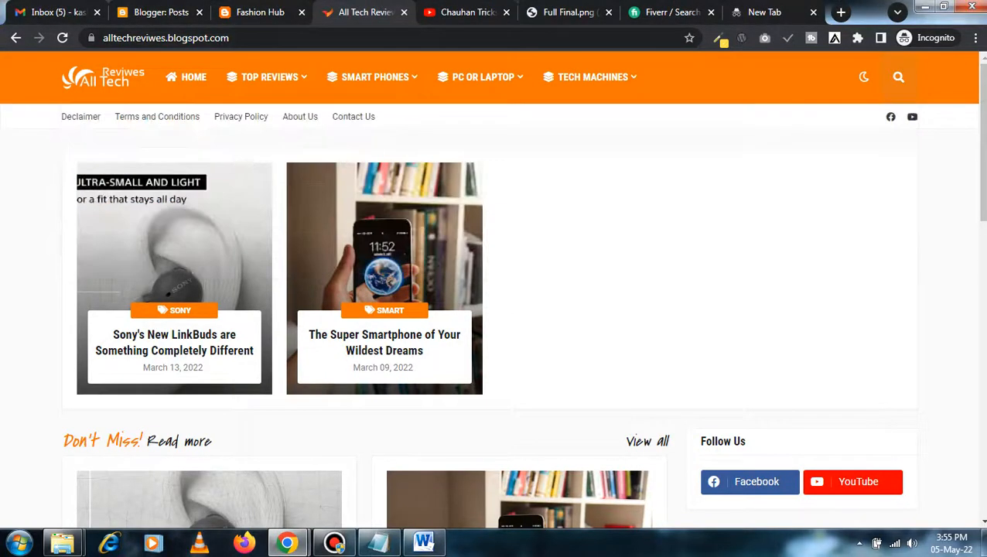
- Switch to Word and add "Speed" as the second item of the theme elements list
{"action": "left_click", "coordinate": [424, 541]}
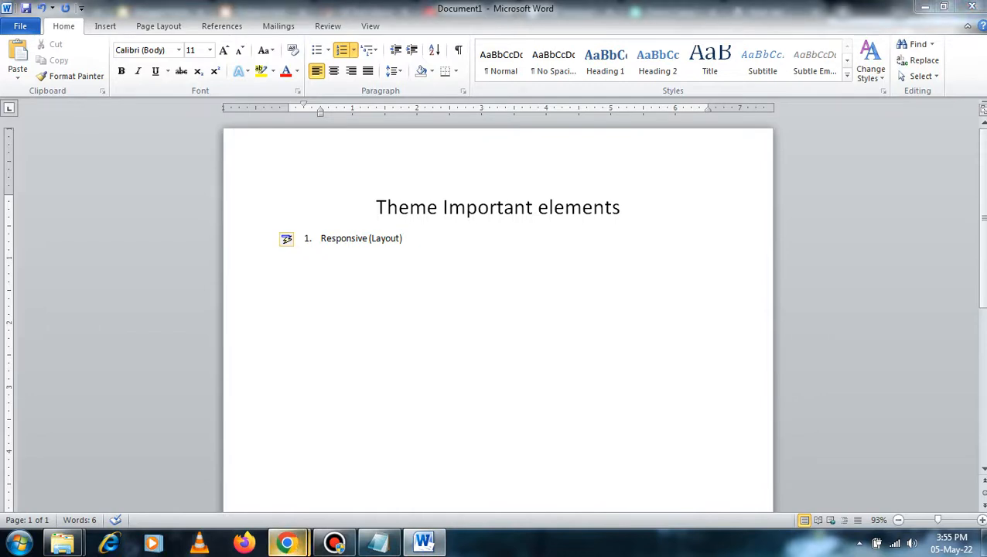
{"action": "mouse_move", "coordinate": [287, 544]}
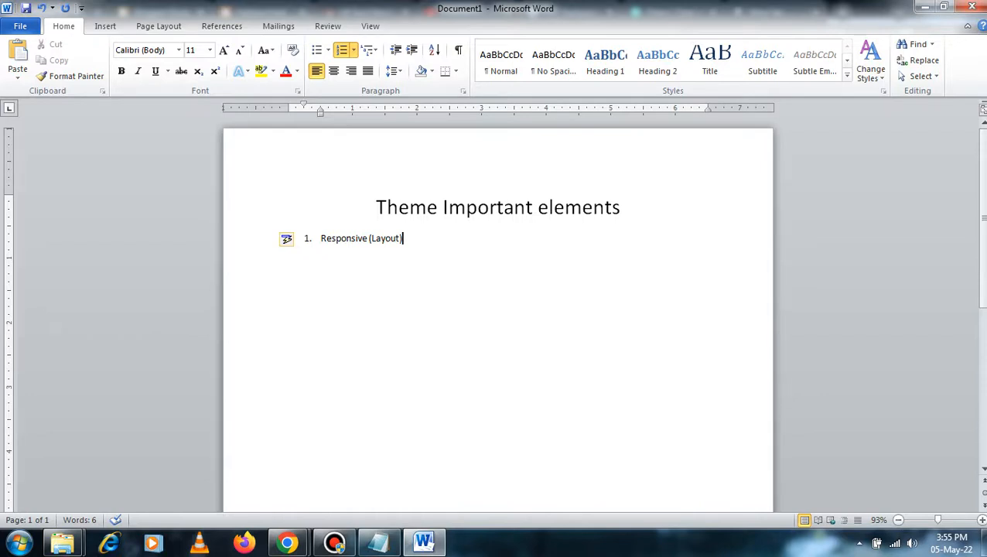
{"action": "key", "text": "Return"}
{"action": "type", "text": "Sp;"}
{"action": "key", "text": "BackSpace"}
{"action": "type", "text": "eed"}
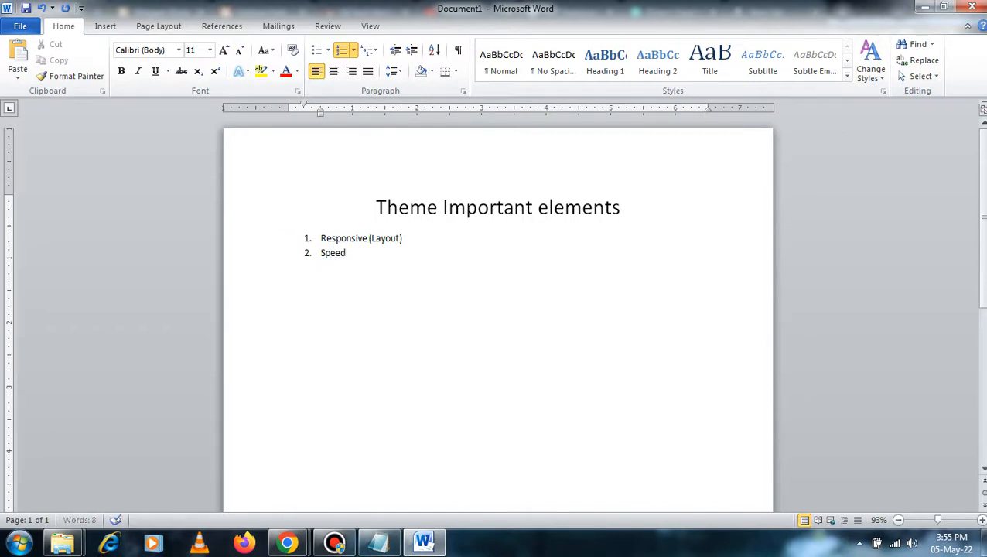
- Append the range "(80-60)" to the Speed list item
{"action": "type", "text": " ()"}
{"action": "key", "text": "Left"}
{"action": "type", "text": "80"}
{"action": "key", "text": "Left"}
{"action": "key", "text": "Right"}
{"action": "type", "text": "-60"}
{"action": "key", "text": "Right"}
- Add "Visible Menu" as the third item of the numbered list
{"action": "key", "text": "Return"}
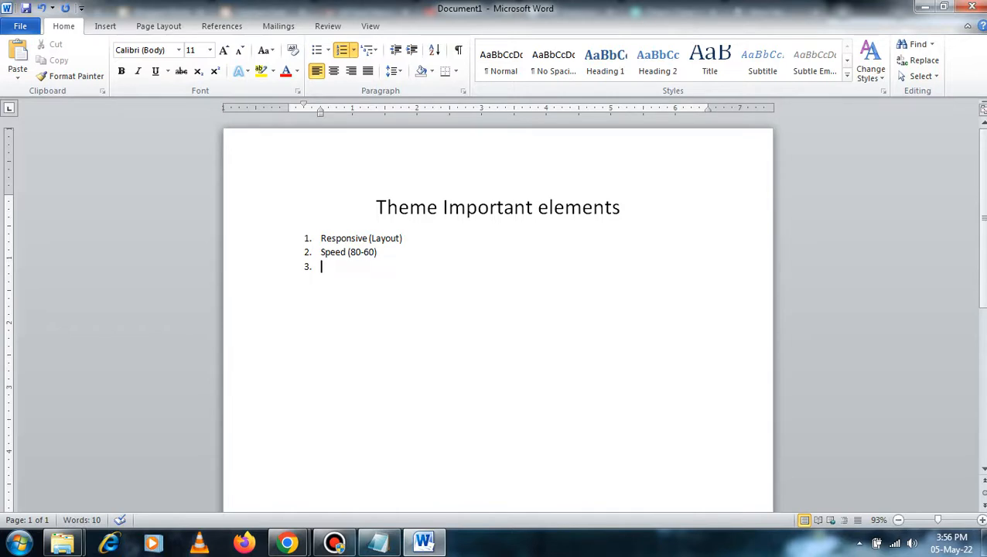
{"action": "type", "text": "Menu"}
{"action": "key", "text": "Left"}
{"action": "key", "text": "Left"}
{"action": "key", "text": "Left"}
{"action": "key", "text": "Left"}
{"action": "type", "text": "Visible"}
- Switch to the All Tech Reviews page in Chrome and examine its header navigation menu, including the PC or Laptop and Tech Machines submenus
{"action": "mouse_move", "coordinate": [287, 543]}
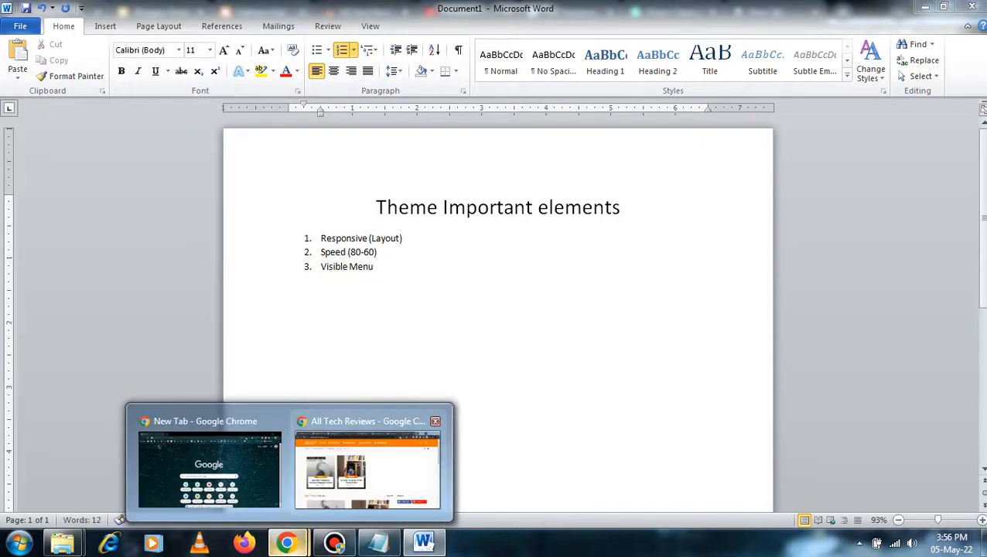
{"action": "left_click", "coordinate": [372, 461]}
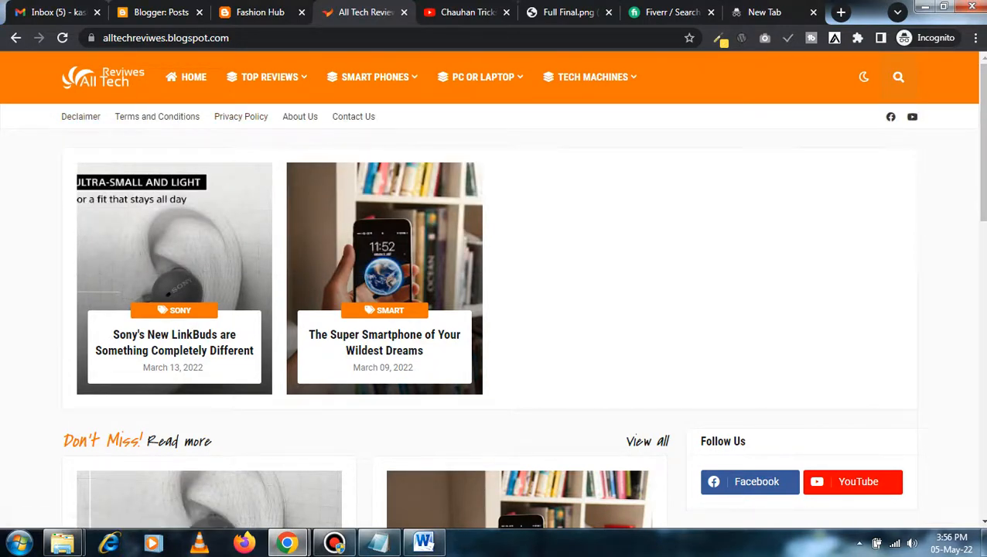
{"action": "mouse_move", "coordinate": [483, 77]}
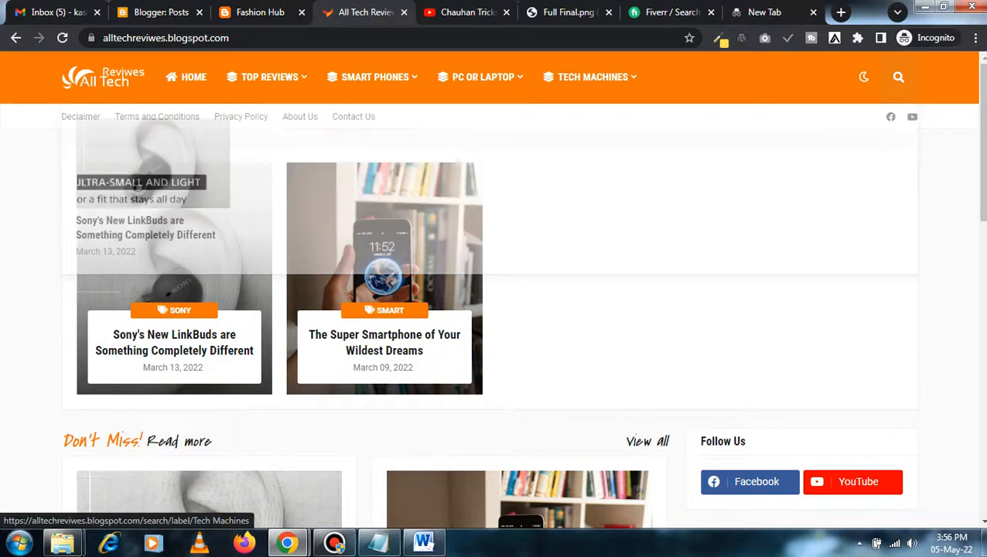
{"action": "mouse_move", "coordinate": [593, 77]}
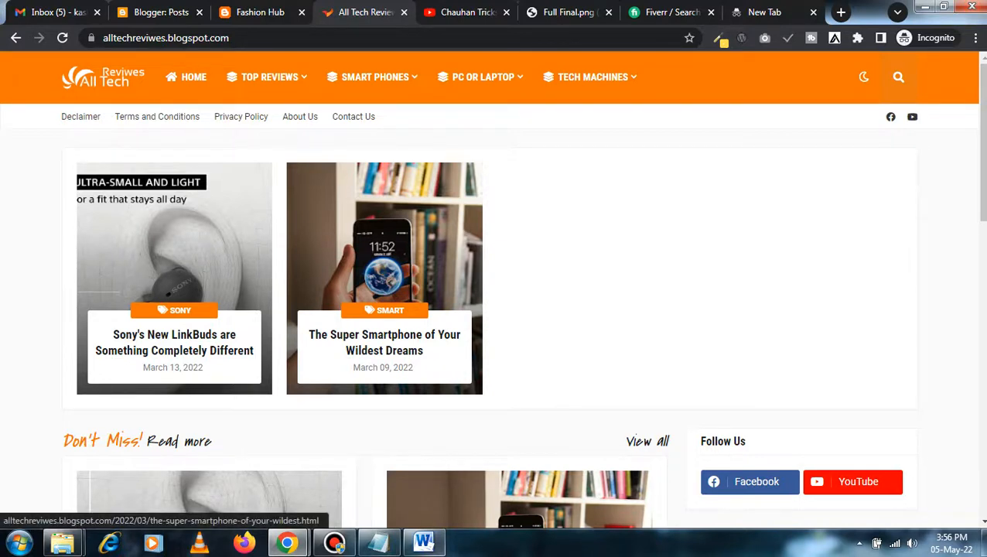
- Return to the Word document and review the Responsive, Speed and Visible Menu list items in turn
{"action": "left_click", "coordinate": [424, 541]}
{"action": "left_click_drag", "start_coordinate": [322, 239], "coordinate": [408, 238]}
{"action": "left_click_drag", "start_coordinate": [321, 252], "coordinate": [381, 252]}
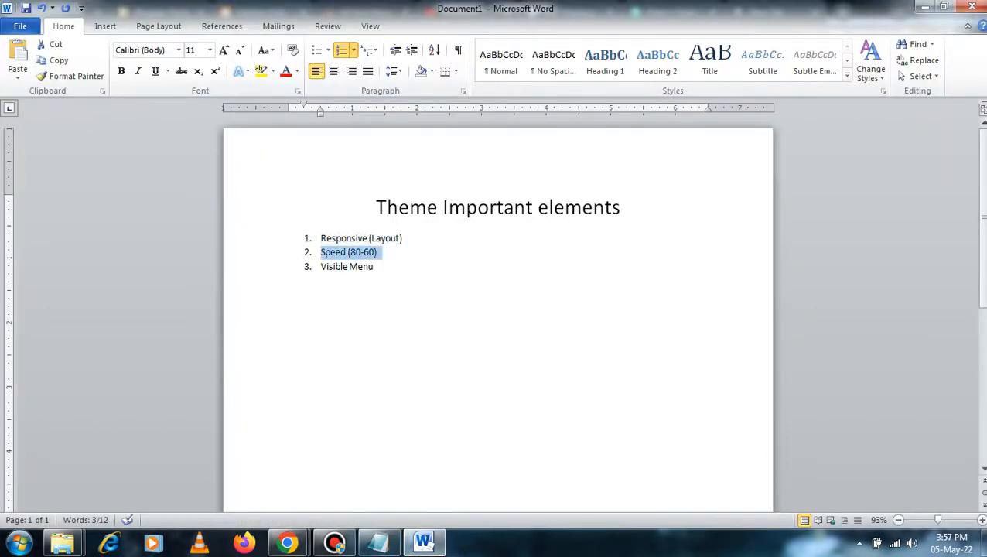
{"action": "left_click", "coordinate": [374, 267]}
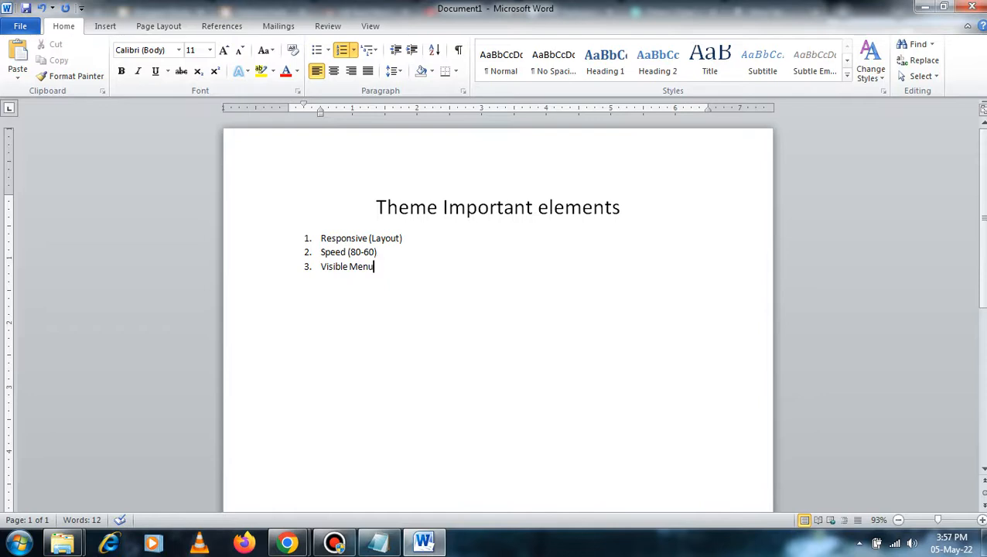
- Enlarge the text of all three numbered list items to 18 pt
{"action": "left_click_drag", "start_coordinate": [322, 240], "coordinate": [380, 270]}
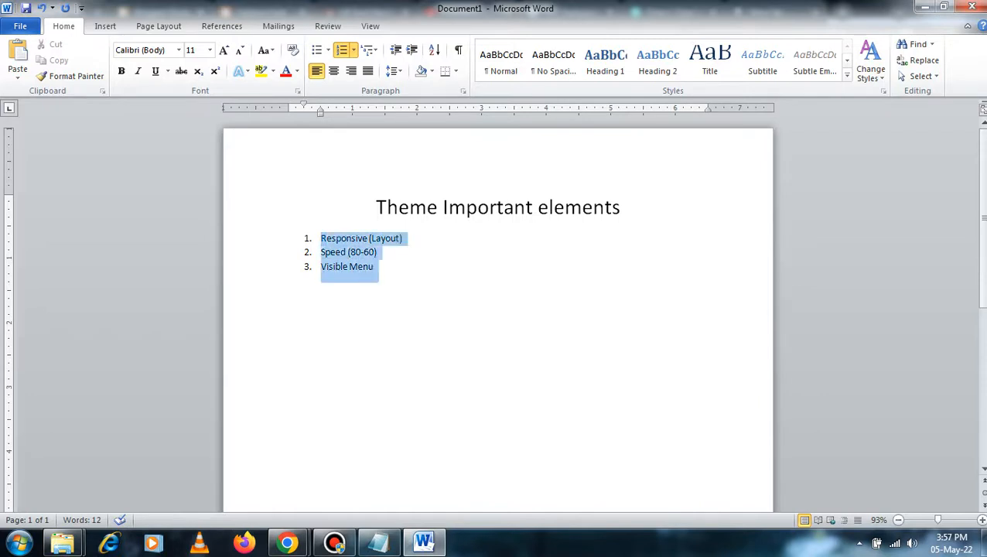
{"action": "key", "text": "ctrl+]"}
{"action": "key", "text": "ctrl+]"}
{"action": "key", "text": "ctrl+]"}
{"action": "key", "text": "ctrl+]"}
{"action": "key", "text": "ctrl+]"}
{"action": "key", "text": "ctrl+]"}
{"action": "key", "text": "ctrl+]"}
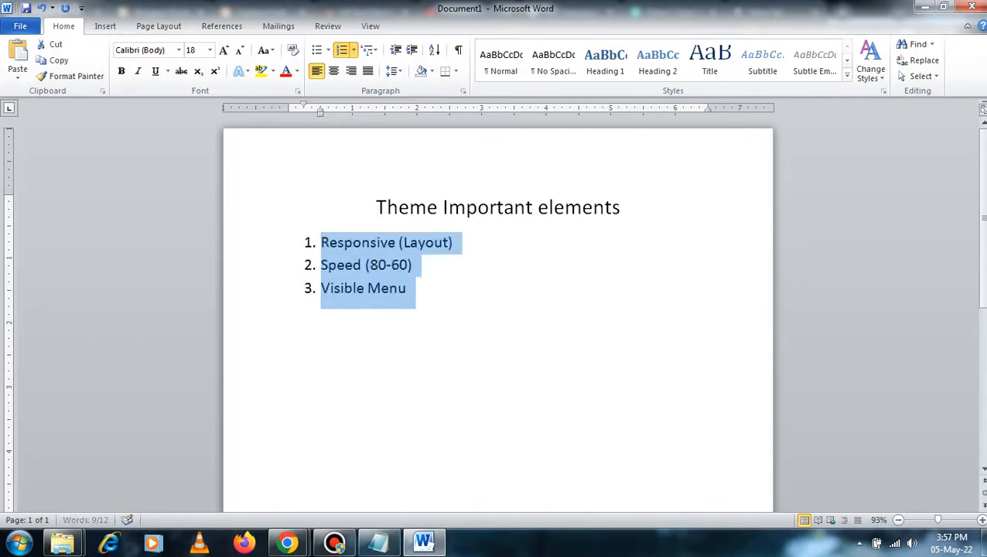
{"action": "left_click", "coordinate": [407, 288]}
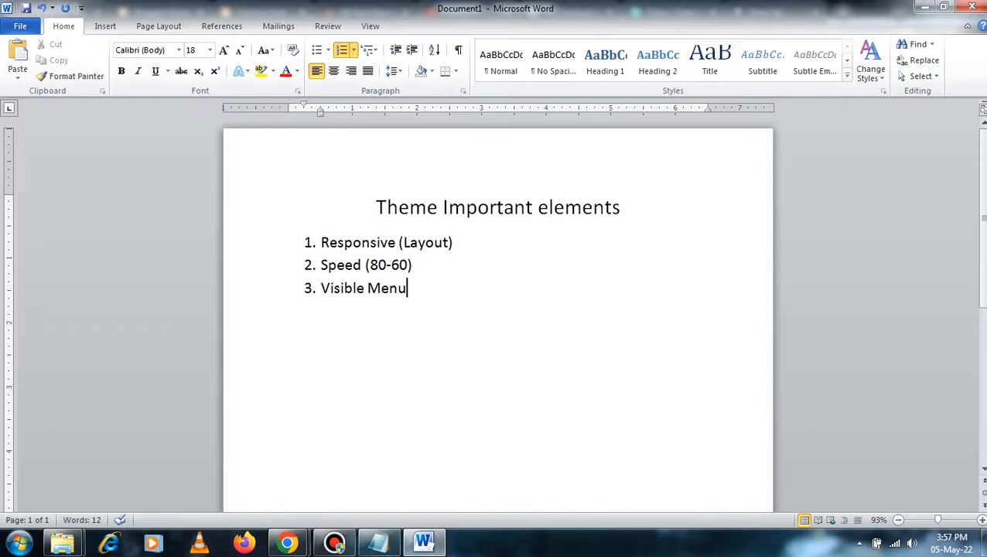
- Switch to the incognito Chrome window and show the Fashion Hub blog
{"action": "mouse_move", "coordinate": [287, 541]}
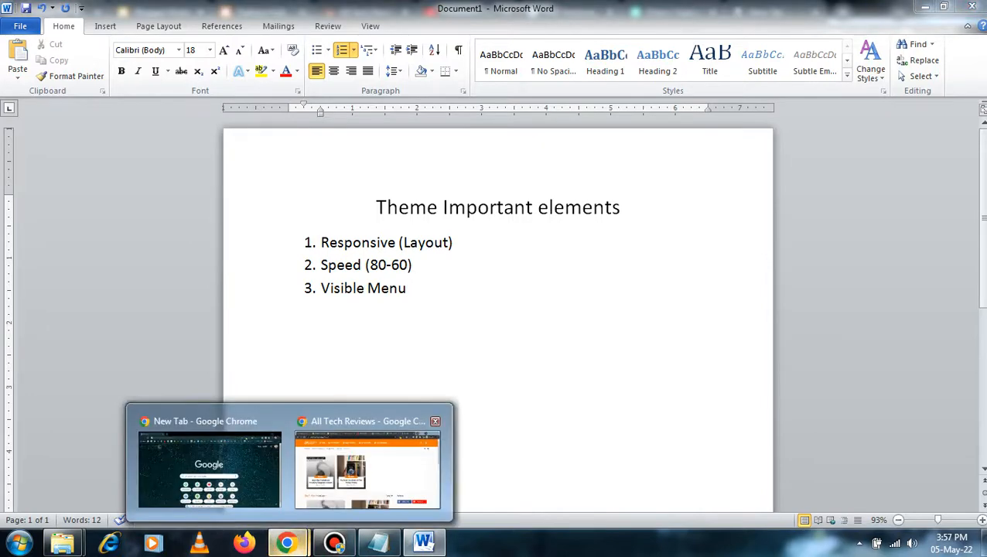
{"action": "left_click", "coordinate": [372, 457]}
{"action": "left_click", "coordinate": [260, 11]}
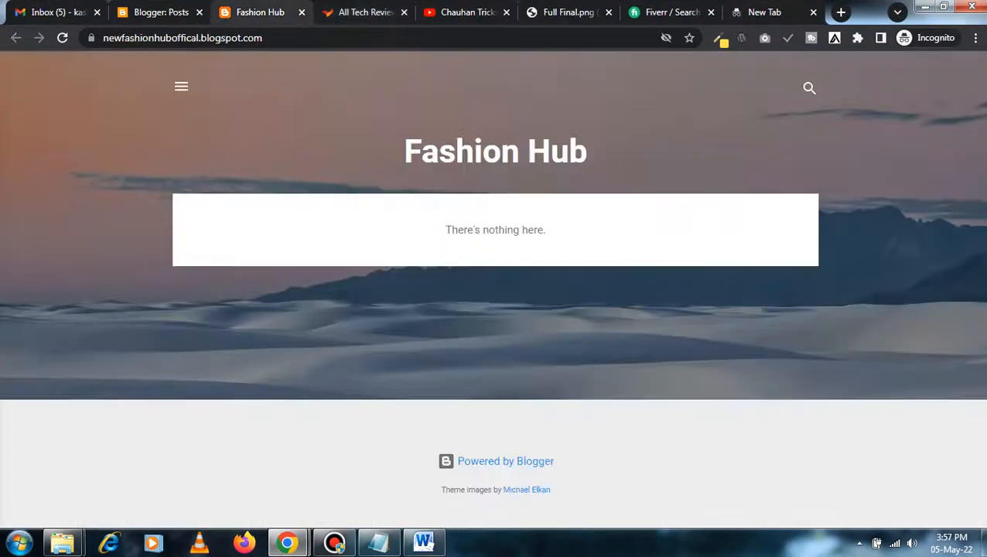
- Bring up the Eventify-Free-Version folder and select the Eventify Free Version XML theme file
{"action": "mouse_move", "coordinate": [62, 541]}
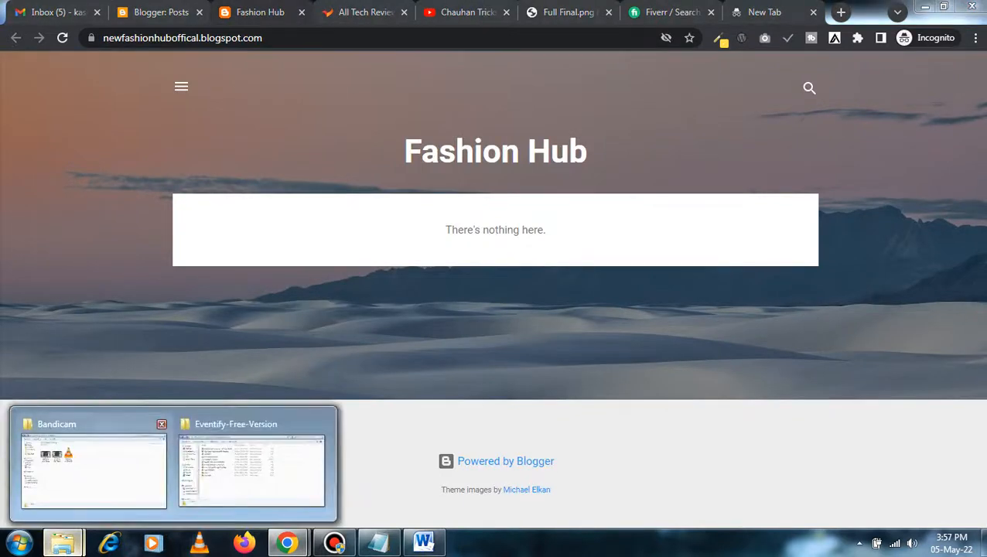
{"action": "left_click", "coordinate": [248, 464]}
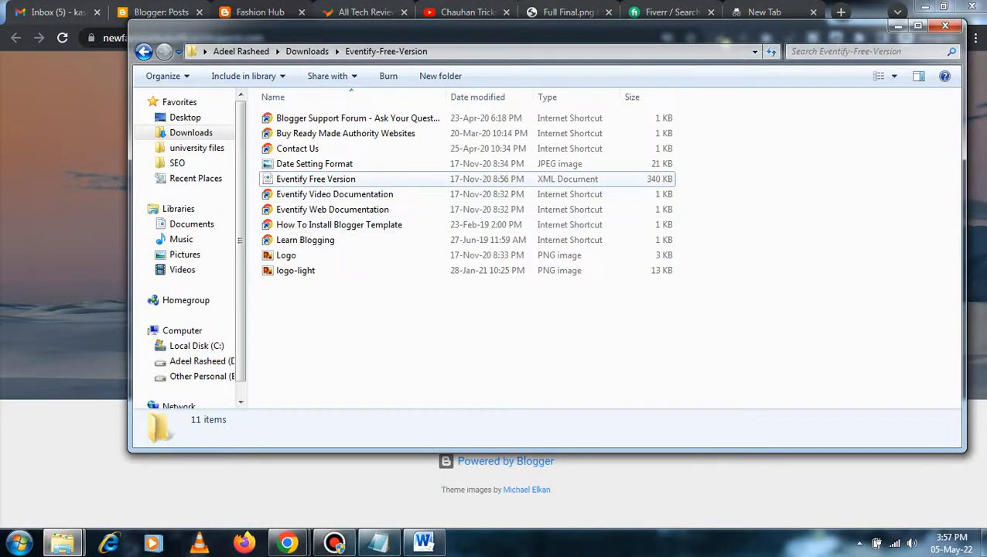
{"action": "left_click", "coordinate": [316, 179]}
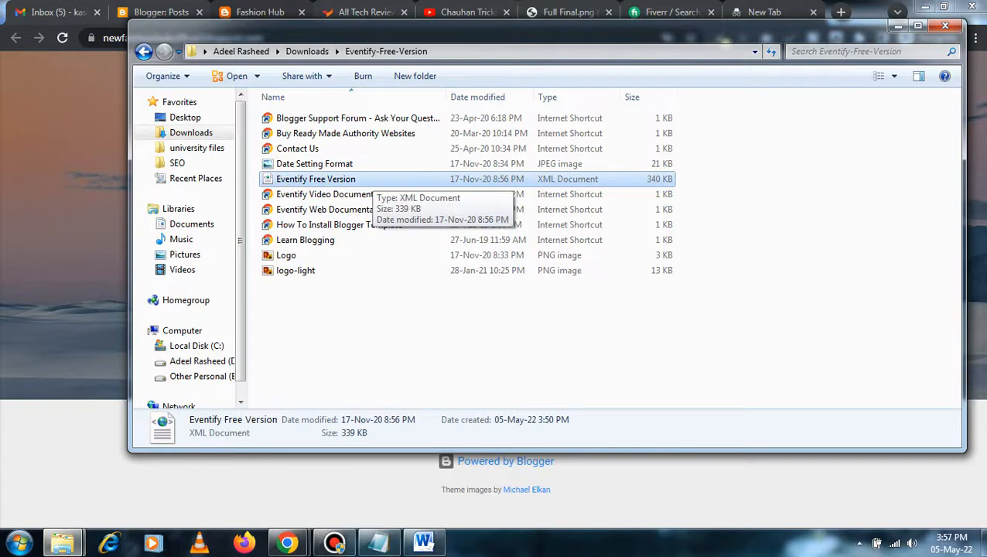
- Look over the supporting files listed around the XML theme file in the Eventify-Free-Version folder, leaving nothing selected
{"action": "left_click_drag", "start_coordinate": [312, 287], "coordinate": [313, 190]}
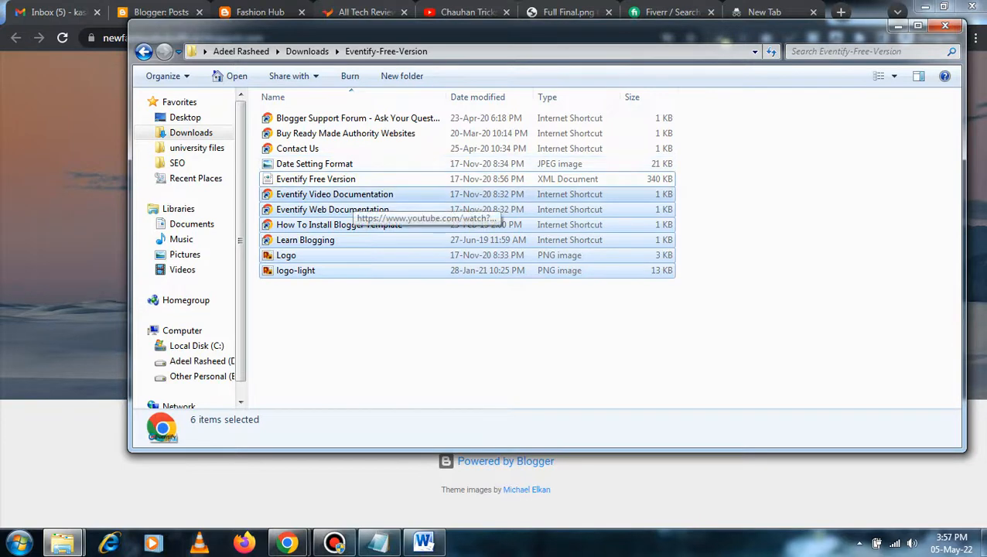
{"action": "left_click_drag", "start_coordinate": [332, 348], "coordinate": [333, 207]}
{"action": "left_click", "coordinate": [333, 333]}
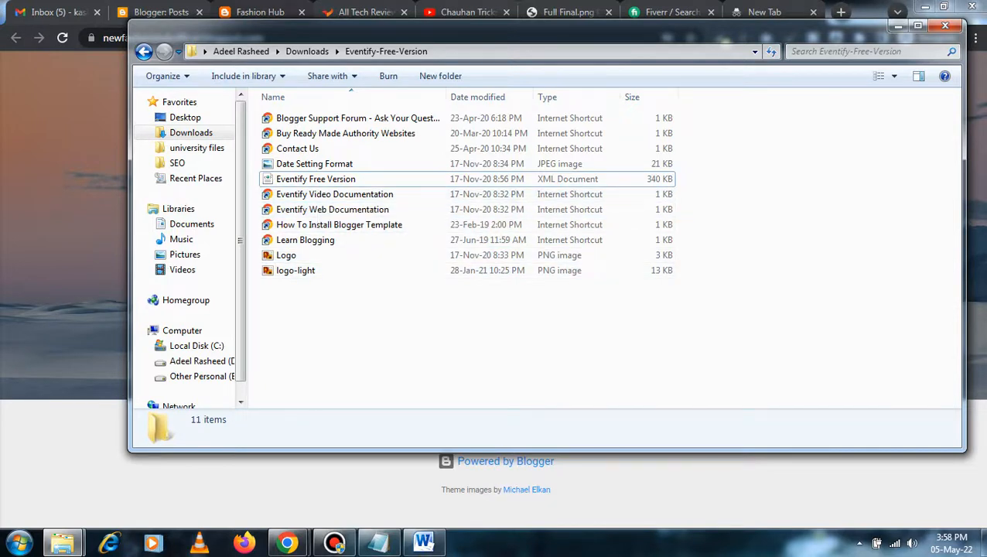
{"action": "left_click_drag", "start_coordinate": [721, 114], "coordinate": [671, 165]}
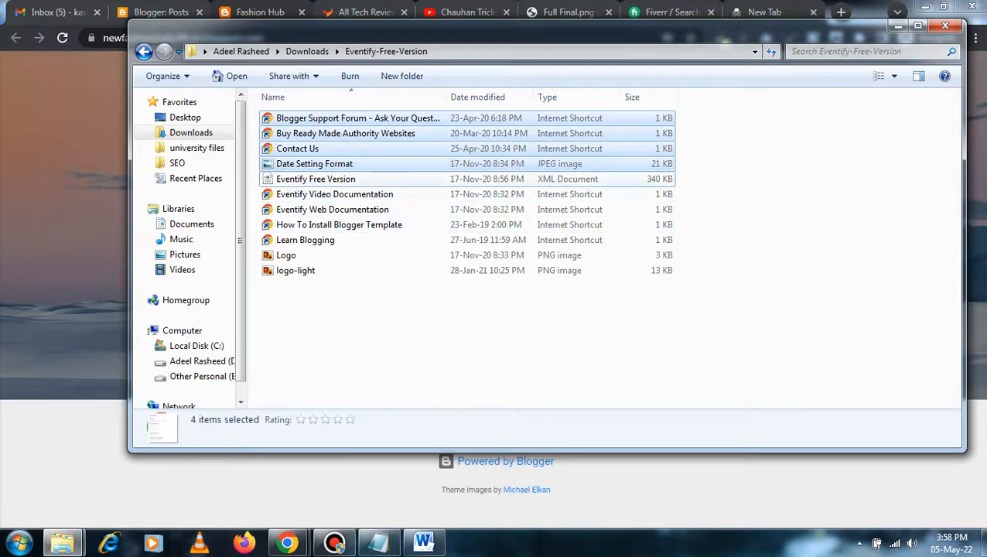
{"action": "left_click", "coordinate": [715, 172]}
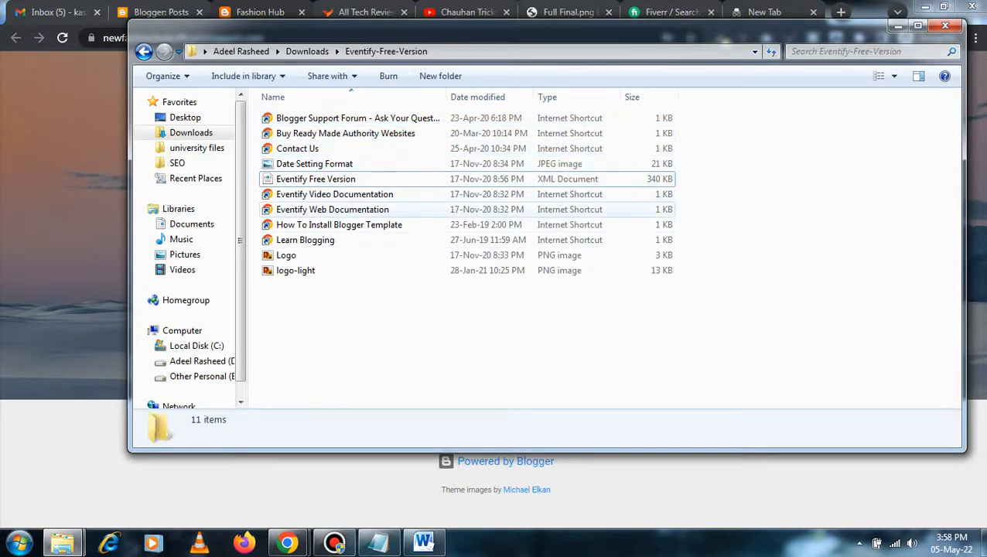
- Open the Eventify Web Documentation shortcut and load its sorabloggingtips.com setup article in the incognito window's empty tab
{"action": "double_click", "coordinate": [333, 209]}
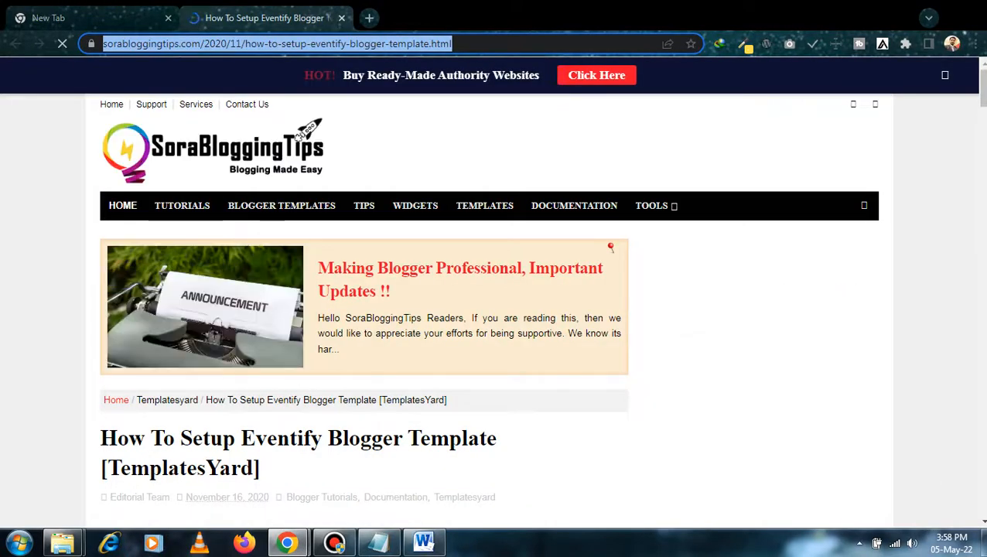
{"action": "mouse_move", "coordinate": [287, 543]}
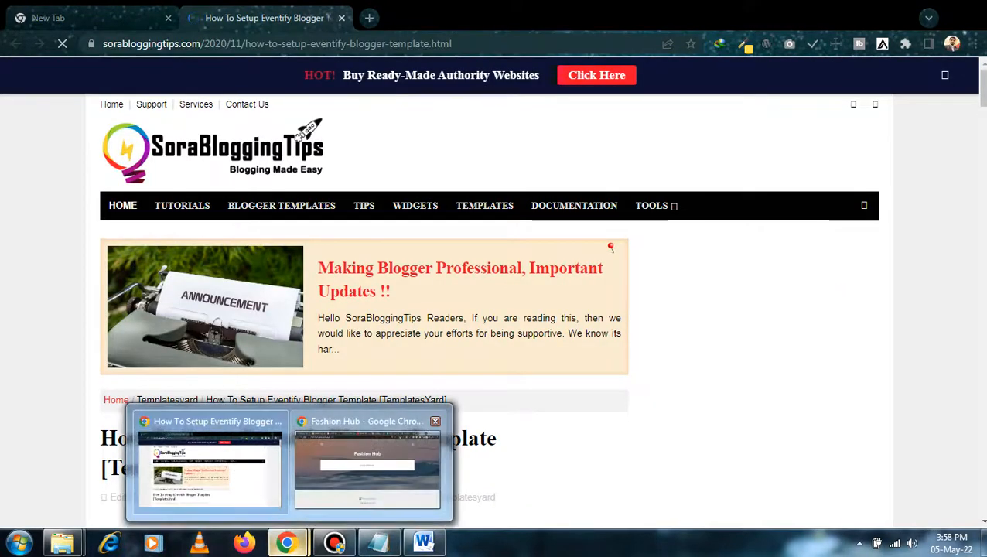
{"action": "left_click", "coordinate": [366, 467]}
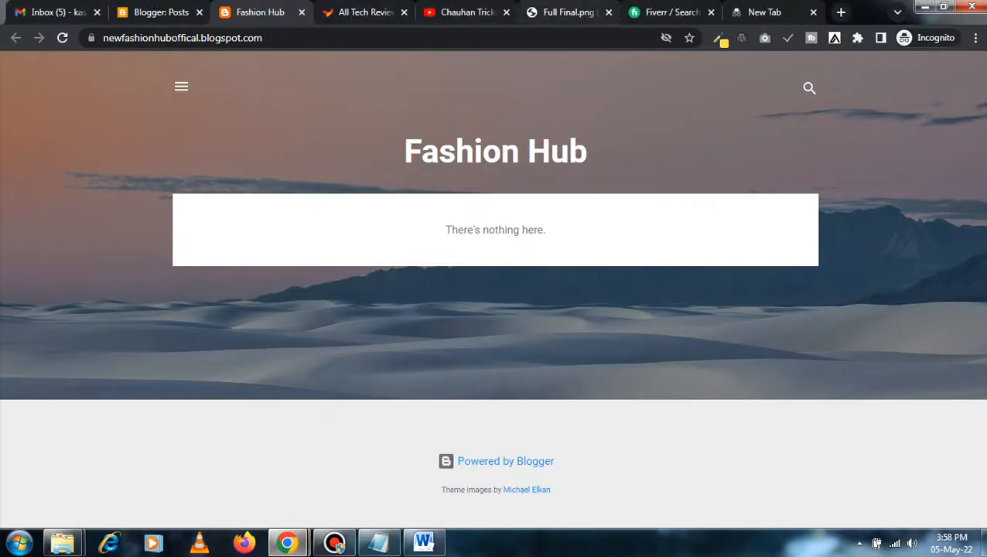
{"action": "left_click", "coordinate": [765, 12]}
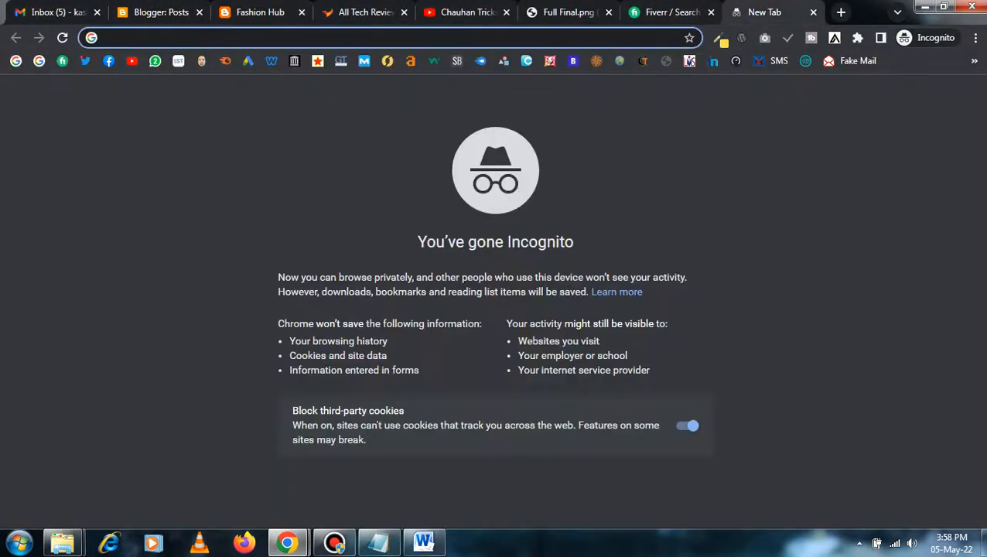
{"action": "type", "text": "https://www.sorabloggingtips.com/2020/11/how-to-setup-eventify-blogger-template.html"}
{"action": "key", "text": "Return"}
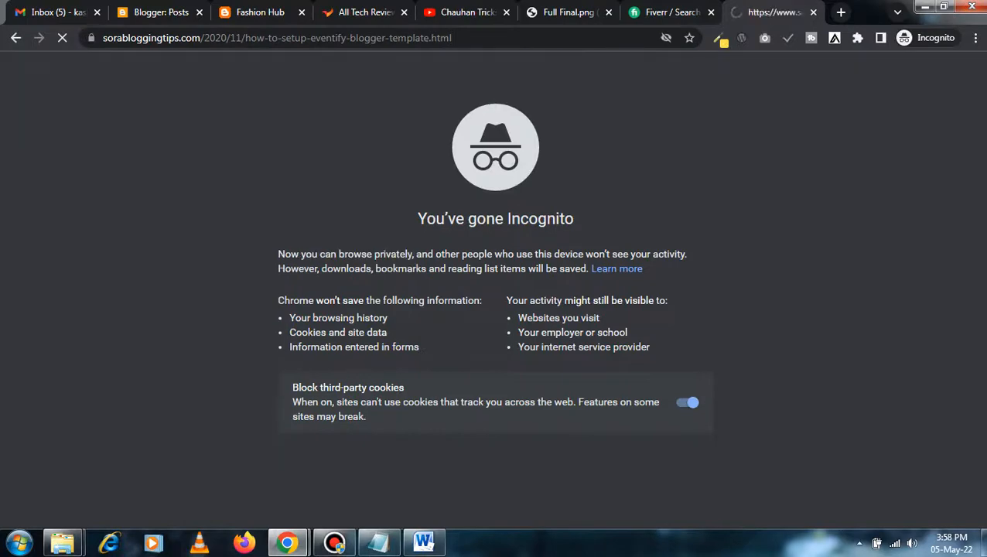
- Move the Eventify setup article's tab right after the Fashion Hub tab and open the blog's Theme page in Blogger
{"action": "left_click_drag", "start_coordinate": [765, 13], "coordinate": [355, 13]}
{"action": "left_click", "coordinate": [260, 12]}
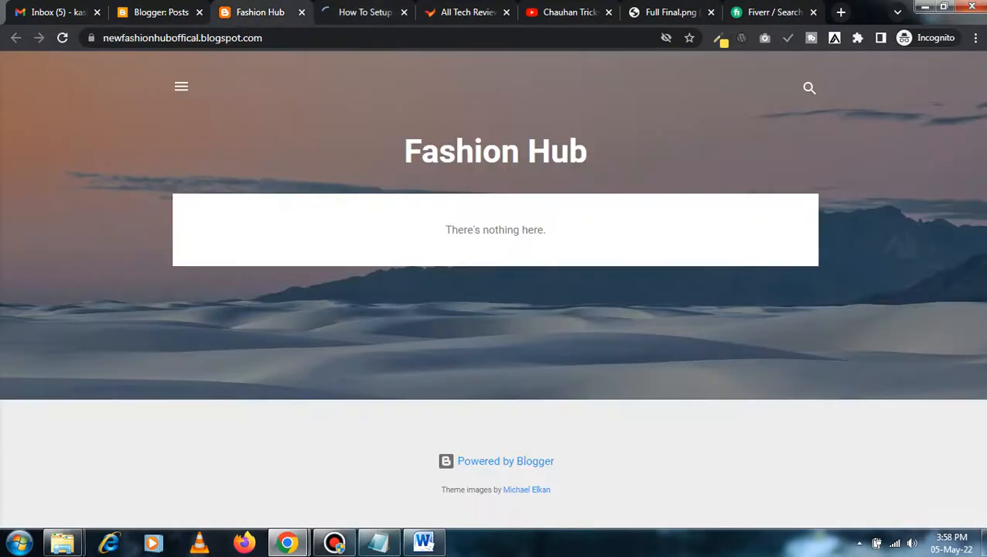
{"action": "left_click", "coordinate": [161, 13]}
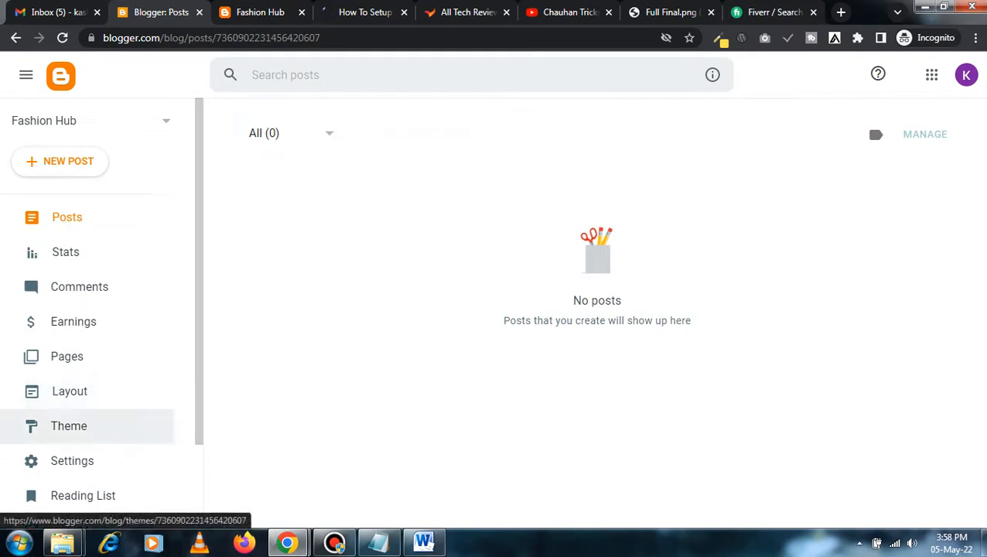
{"action": "left_click", "coordinate": [73, 425]}
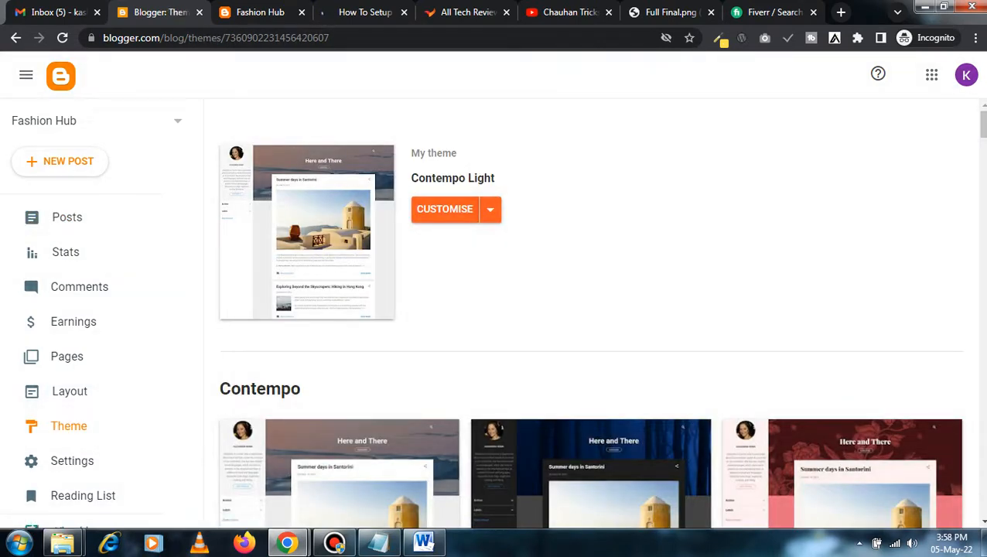
- Restore the blog's theme from the Eventify Free Version XML file in the Downloads folder's Eventify-Free-Version subfolder
{"action": "left_click", "coordinate": [491, 209]}
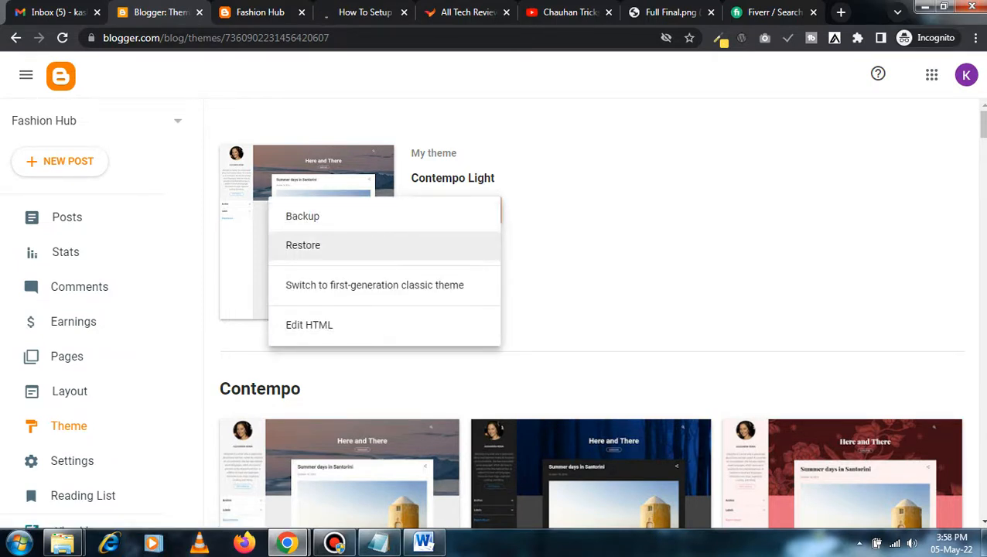
{"action": "left_click", "coordinate": [309, 244]}
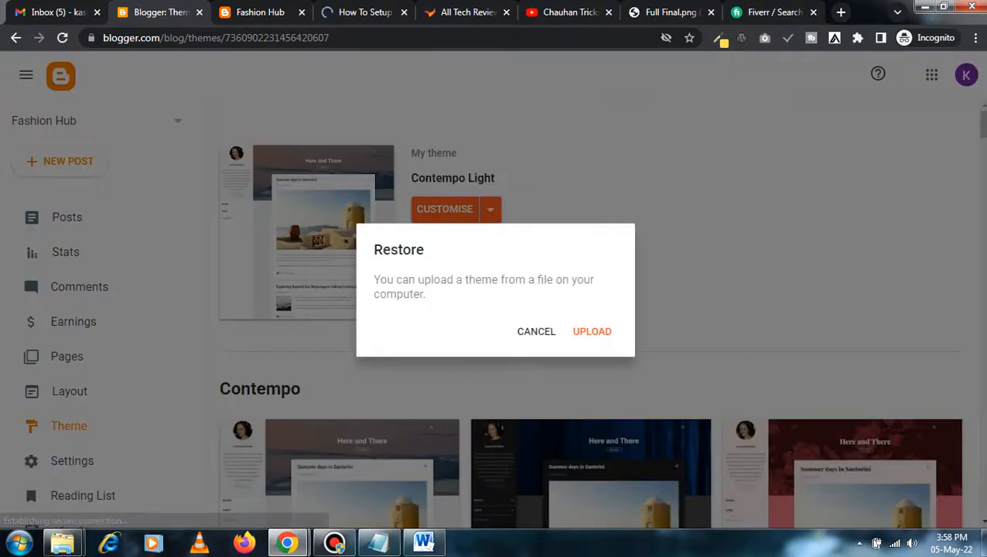
{"action": "left_click", "coordinate": [592, 331]}
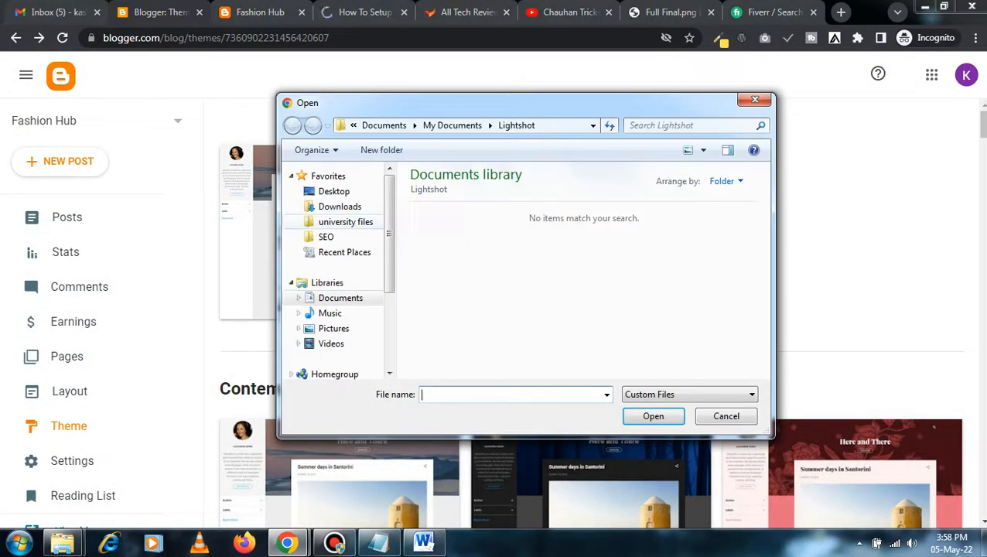
{"action": "left_click", "coordinate": [339, 207]}
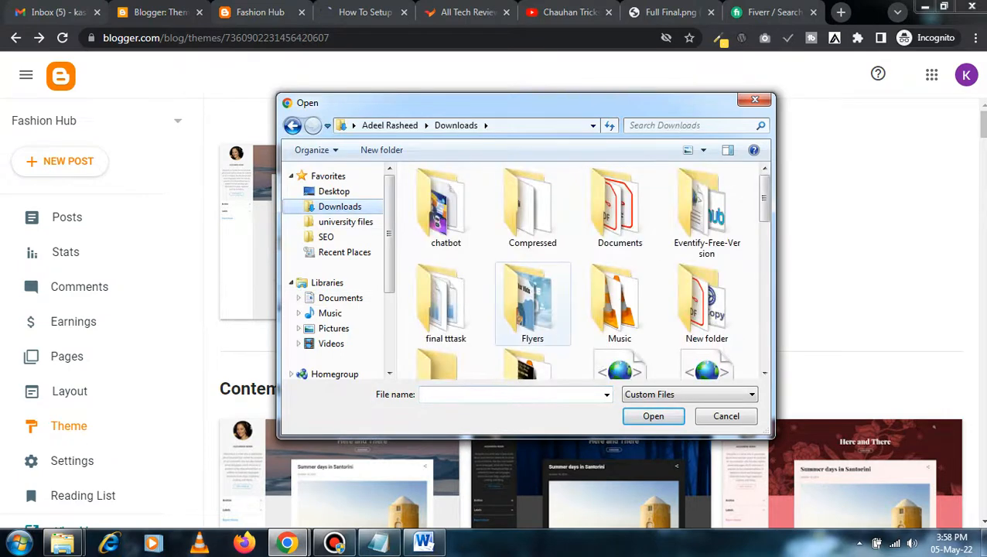
{"action": "double_click", "coordinate": [706, 209]}
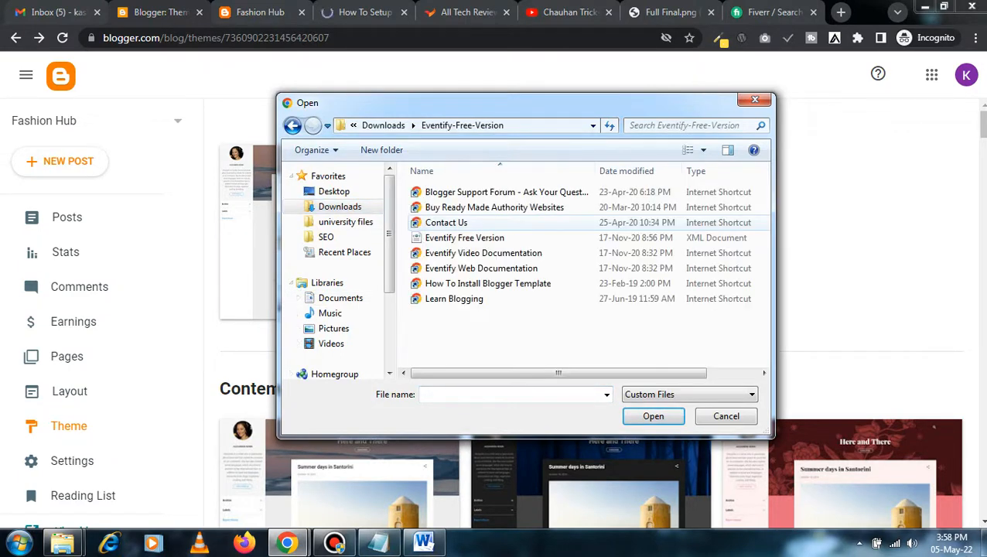
{"action": "left_click", "coordinate": [494, 208]}
{"action": "left_click", "coordinate": [478, 239]}
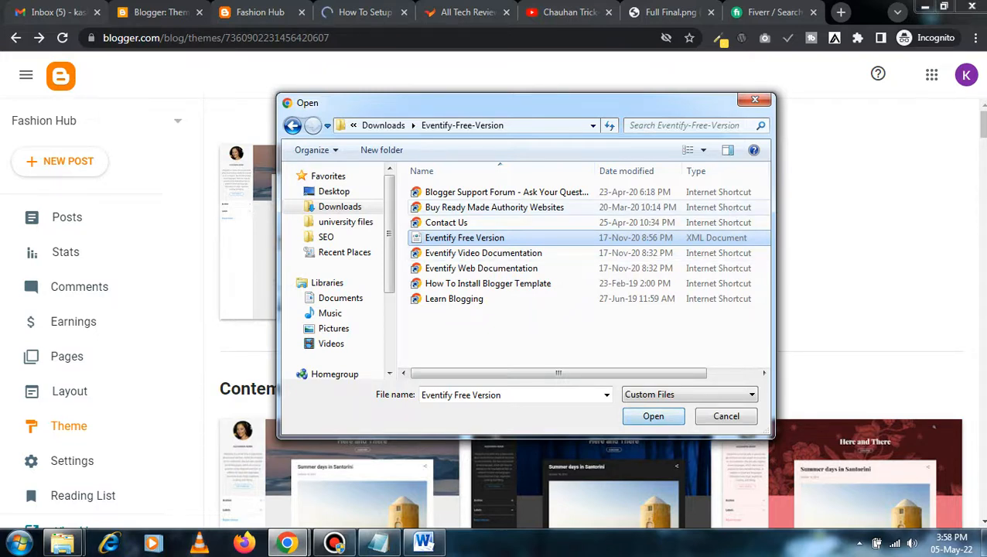
{"action": "left_click", "coordinate": [654, 417]}
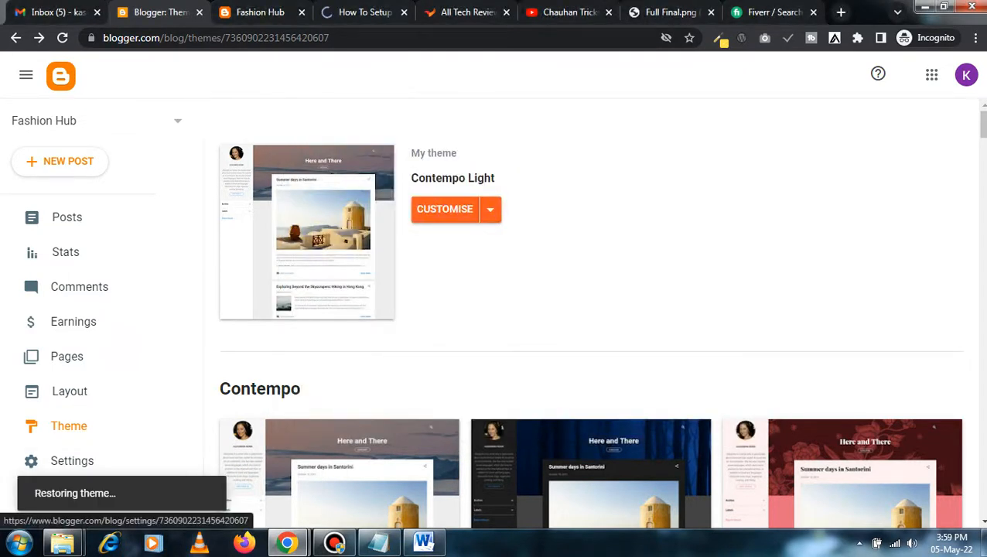
{"action": "left_click_drag", "start_coordinate": [34, 494], "coordinate": [118, 494]}
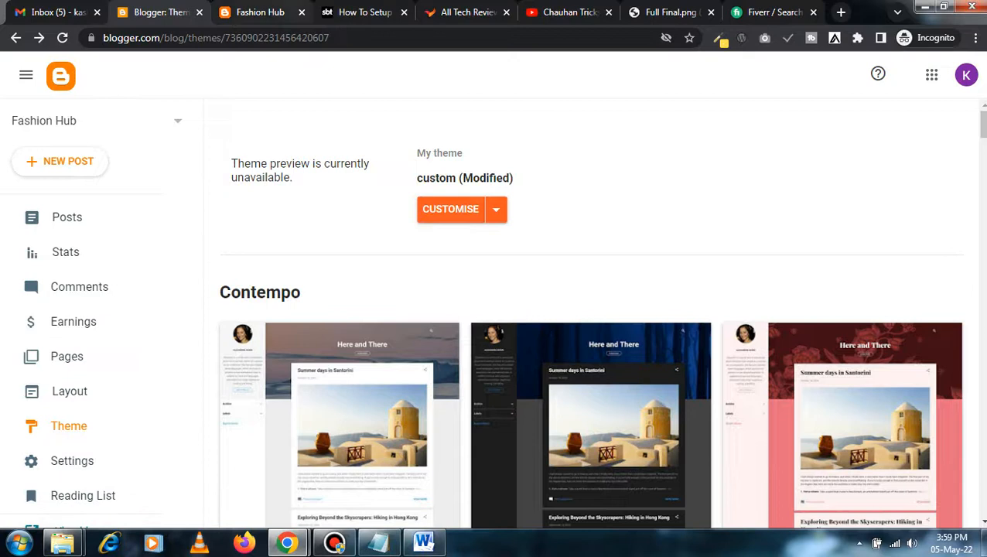
- Reload the Fashion Hub blog and look over its new header and the Features, Mega Menu and Documentation menu entries
{"action": "key", "text": "ctrl+Tab"}
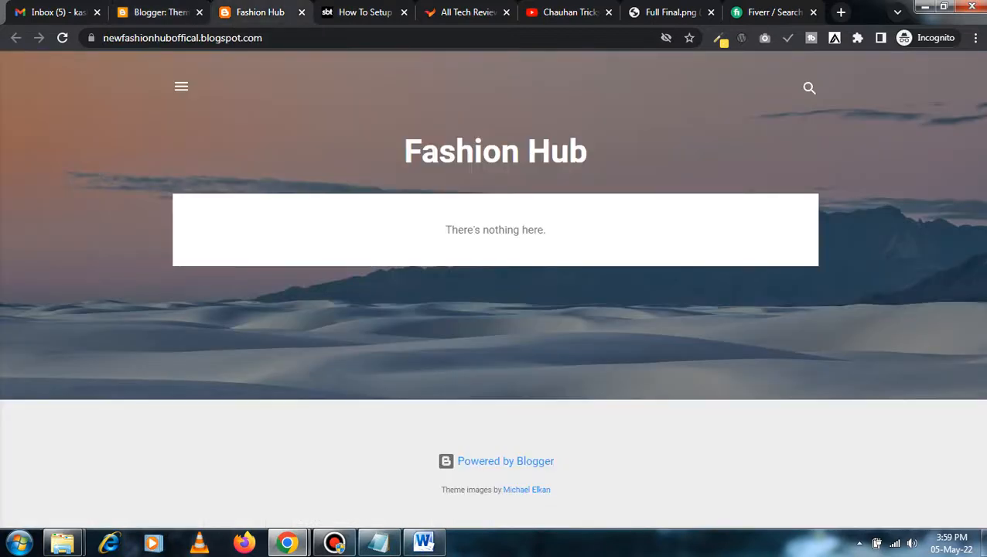
{"action": "key", "text": "ctrl+l"}
{"action": "key", "text": "Return"}
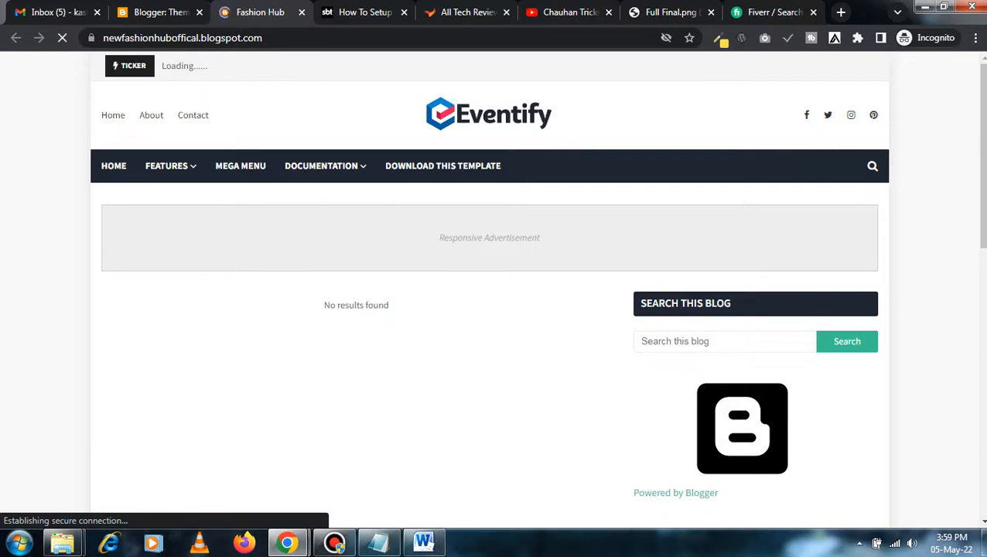
{"action": "mouse_move", "coordinate": [984, 155]}
{"action": "left_mouse_down"}
{"action": "mouse_move", "coordinate": [984, 433]}
{"action": "mouse_move", "coordinate": [983, 151]}
{"action": "left_mouse_up"}
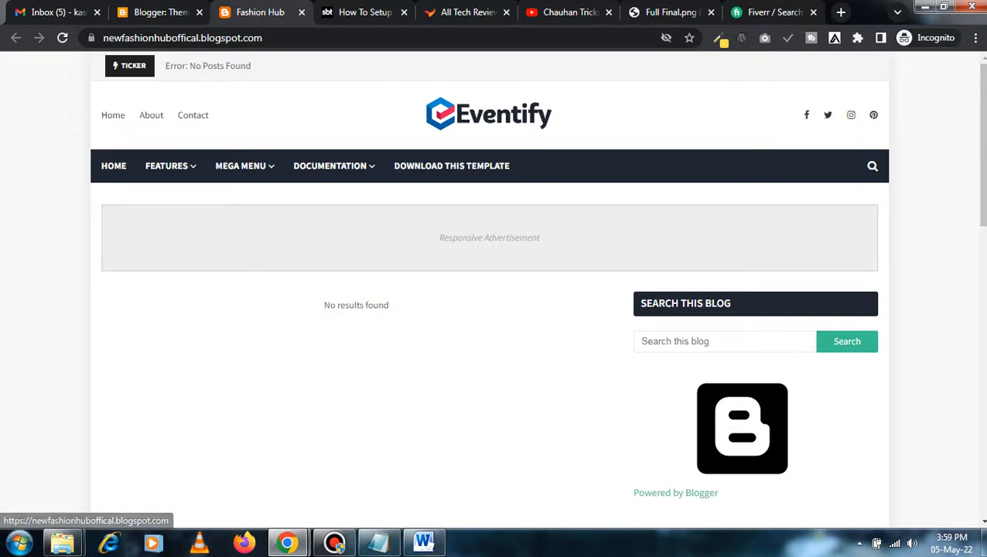
{"action": "mouse_move", "coordinate": [170, 166]}
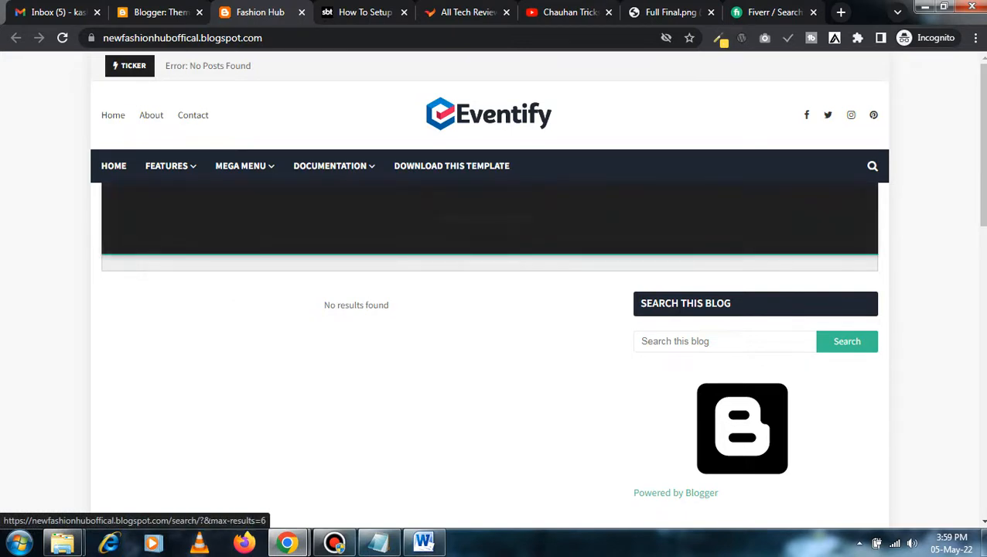
{"action": "mouse_move", "coordinate": [330, 165]}
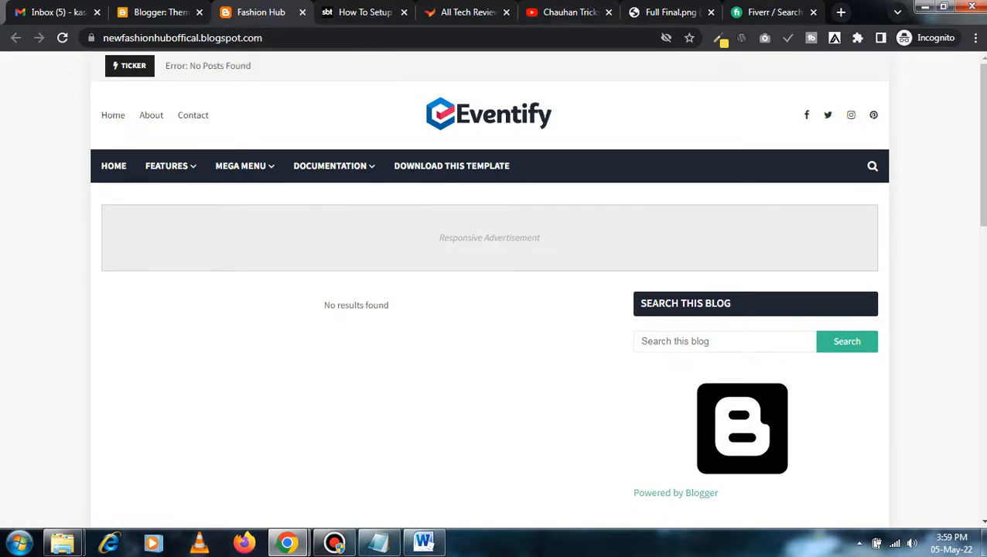
- Detach the Fashion Hub blog into its own window, narrow it to mobile width, and expand and collapse the mobile navigation menu
{"action": "left_click_drag", "start_coordinate": [255, 12], "coordinate": [85, 77]}
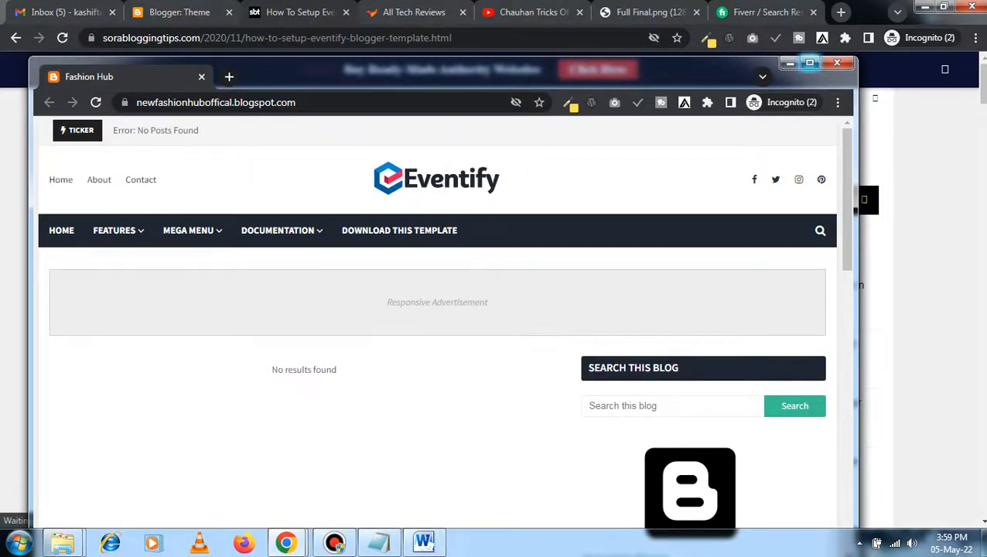
{"action": "left_click", "coordinate": [810, 63]}
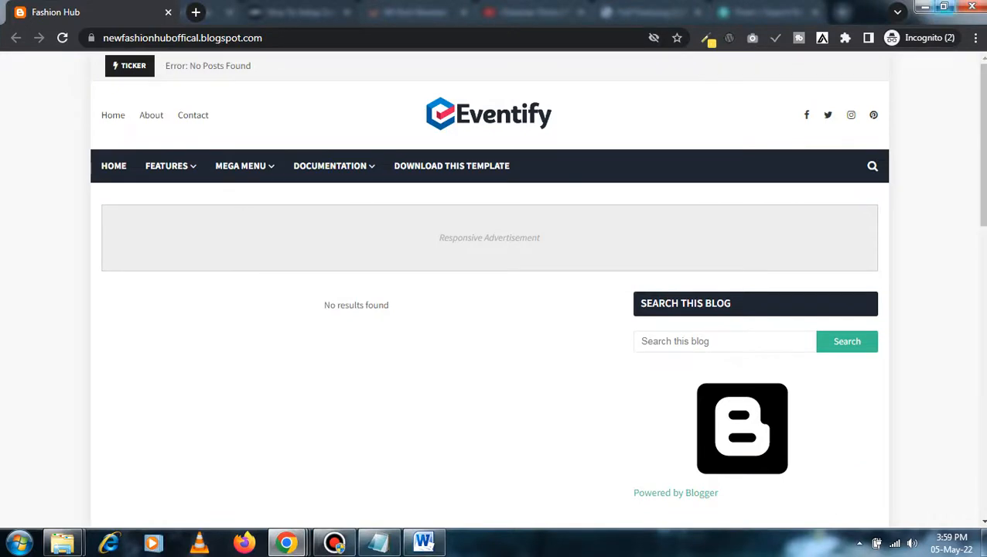
{"action": "left_click", "coordinate": [944, 7]}
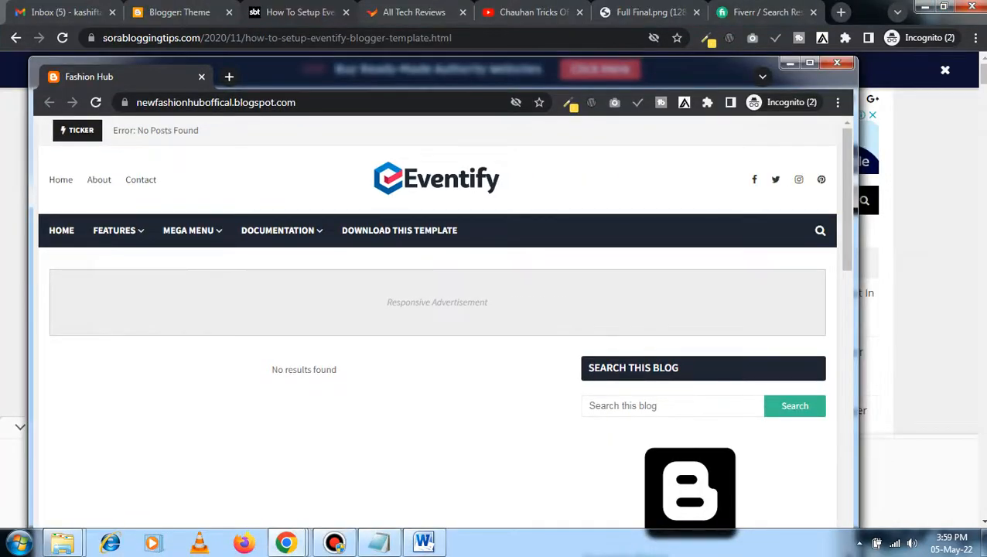
{"action": "left_click_drag", "start_coordinate": [857, 209], "coordinate": [400, 209]}
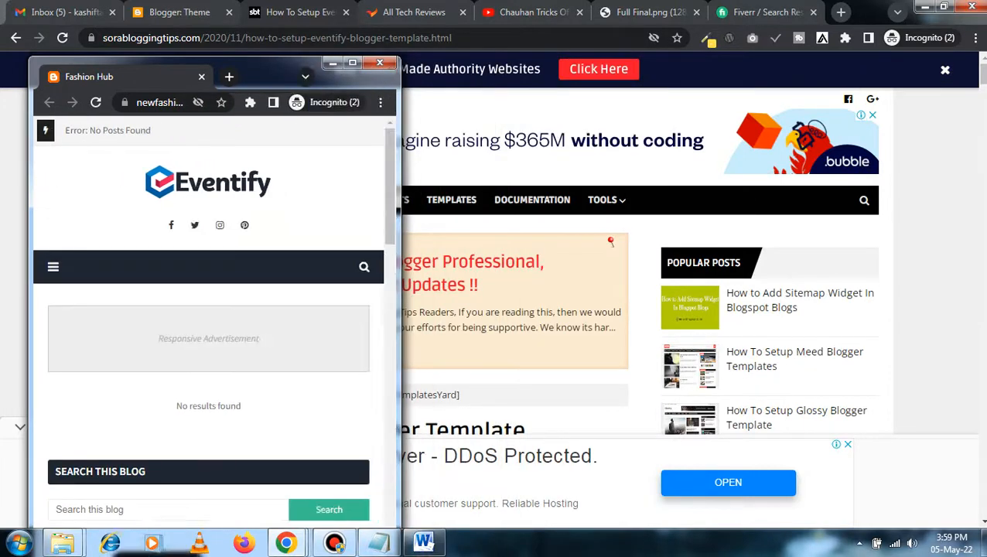
{"action": "left_click", "coordinate": [52, 267]}
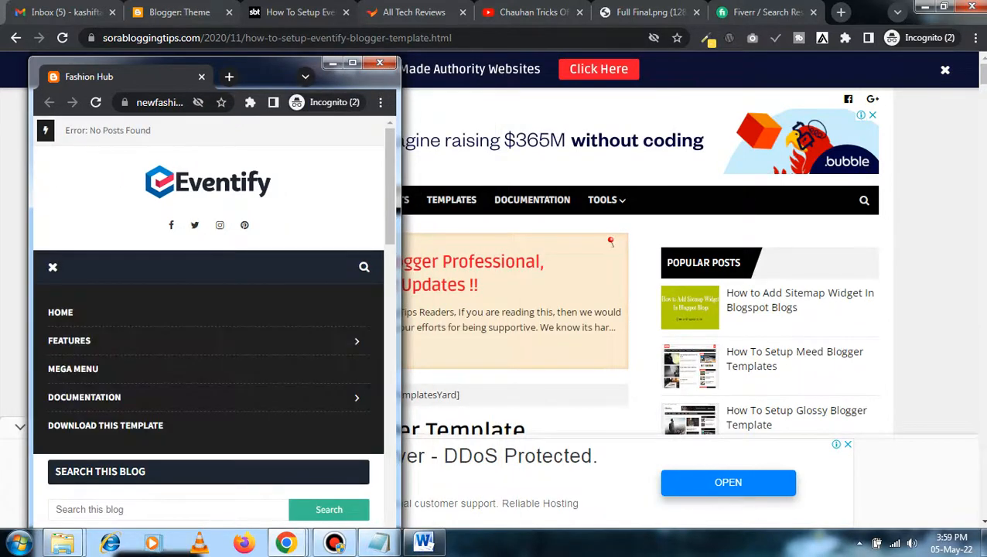
{"action": "left_click", "coordinate": [53, 267]}
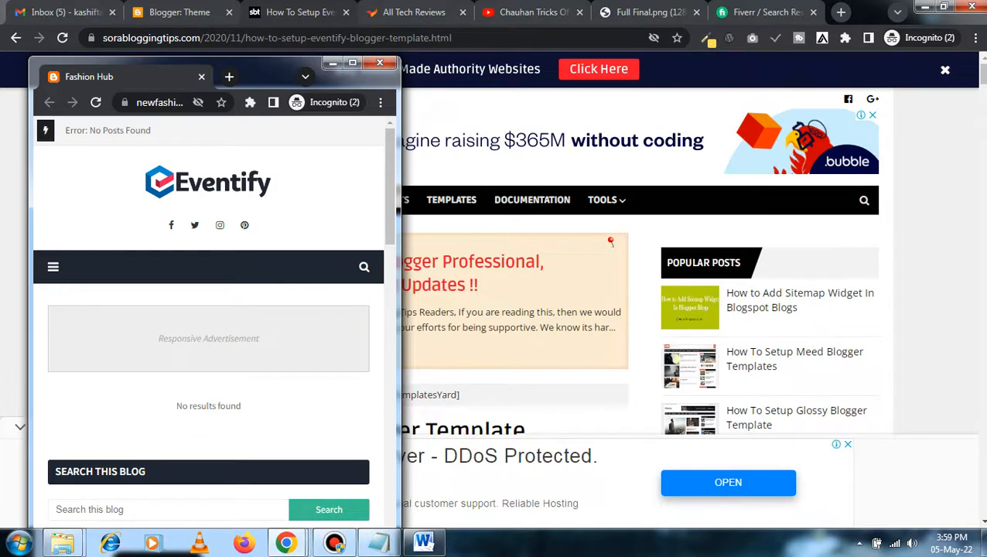
- View the blog at full-screen width and return its tab to the main incognito window between Blogger and the setup article
{"action": "left_click", "coordinate": [352, 62]}
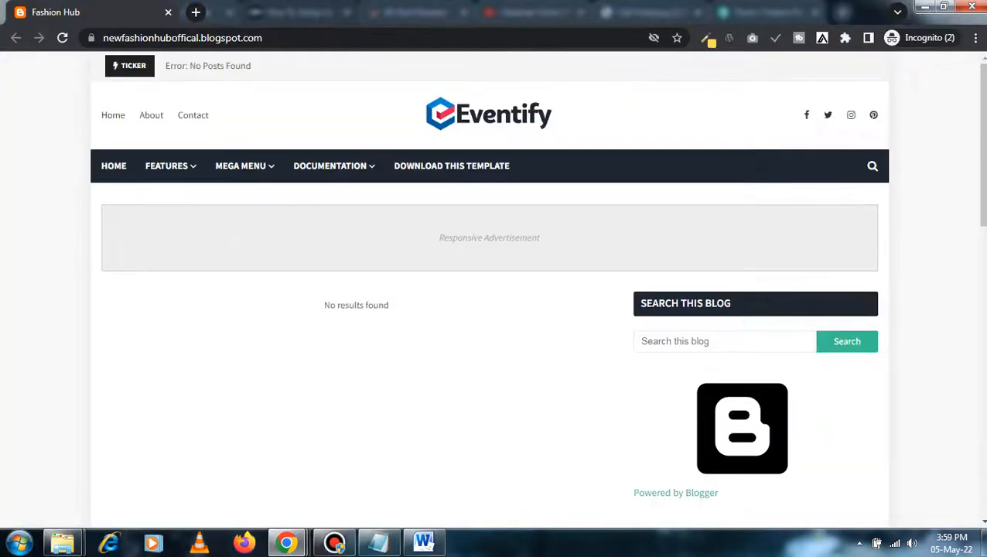
{"action": "left_click_drag", "start_coordinate": [486, 11], "coordinate": [486, 40]}
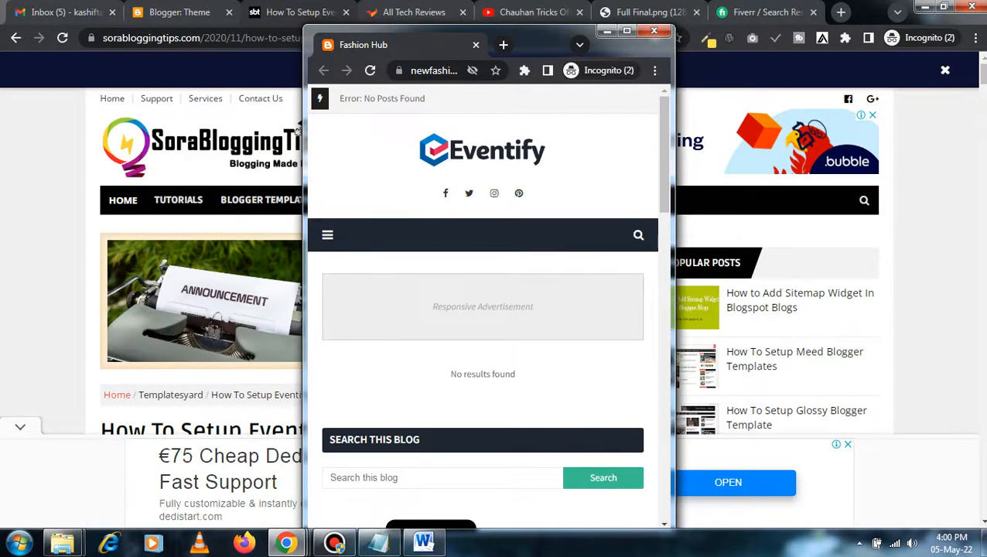
{"action": "left_click_drag", "start_coordinate": [363, 44], "coordinate": [248, 12]}
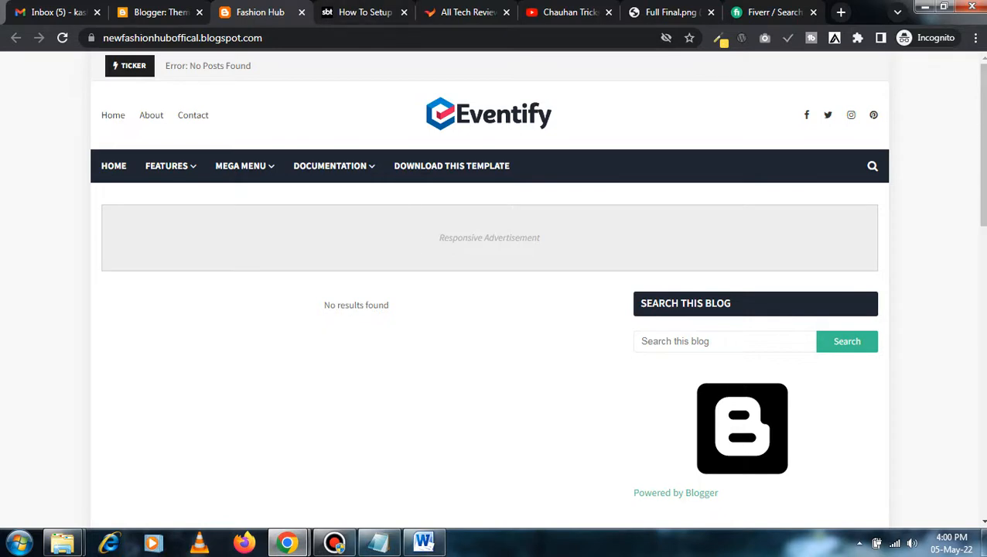
- Look over the blog's top navigation links and the content and sidebar sections down the page, ending back at its header
{"action": "left_click_drag", "start_coordinate": [223, 117], "coordinate": [101, 116]}
{"action": "left_click", "coordinate": [247, 124]}
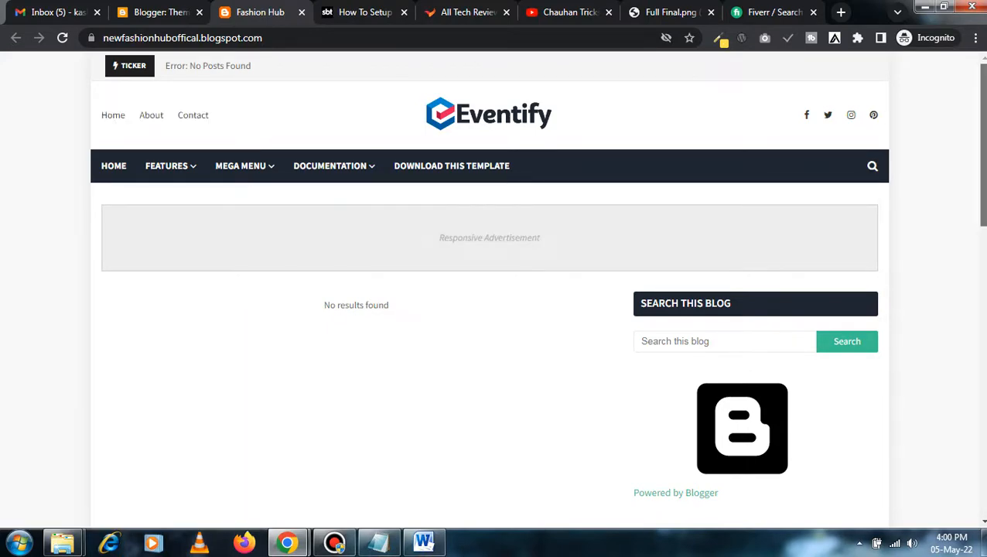
{"action": "scroll", "coordinate": [747, 496], "scroll_direction": "down", "scroll_amount": 3}
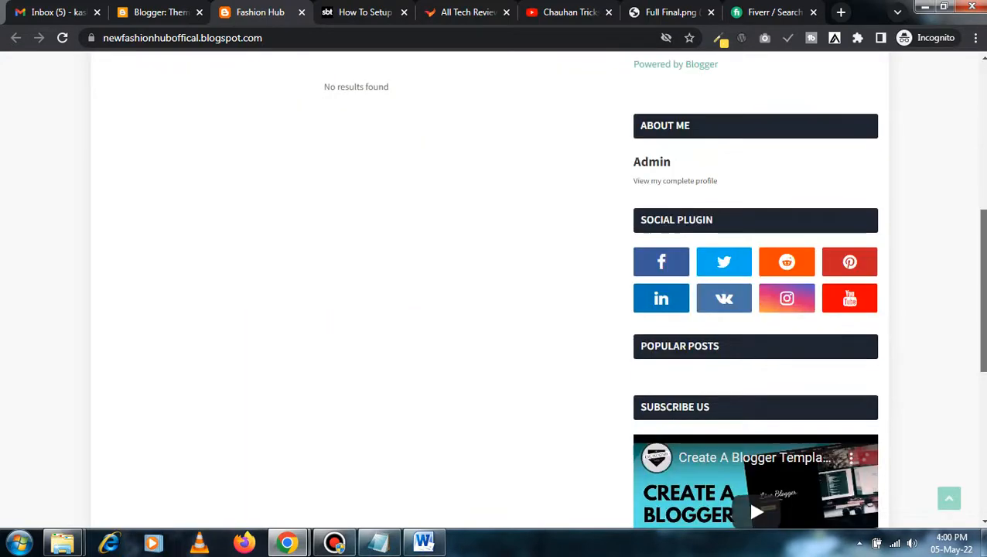
{"action": "scroll", "coordinate": [489, 290], "scroll_direction": "down", "scroll_amount": 6}
{"action": "scroll", "coordinate": [489, 291], "scroll_direction": "up", "scroll_amount": 12}
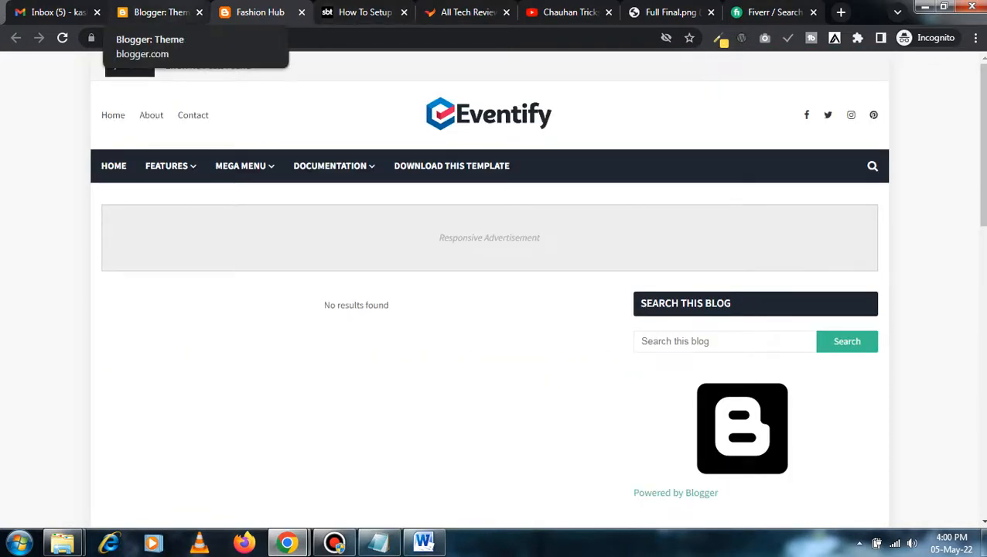
- Open the blog's Layout page in Blogger, look over its gadget sections, and return to the Fashion Hub blog for comparison
{"action": "left_click", "coordinate": [159, 12]}
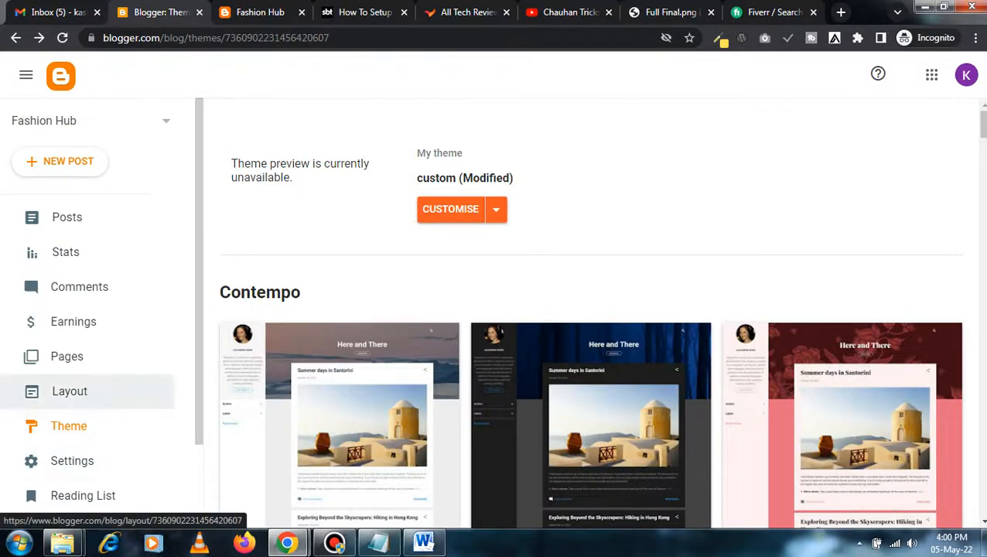
{"action": "left_click", "coordinate": [70, 391]}
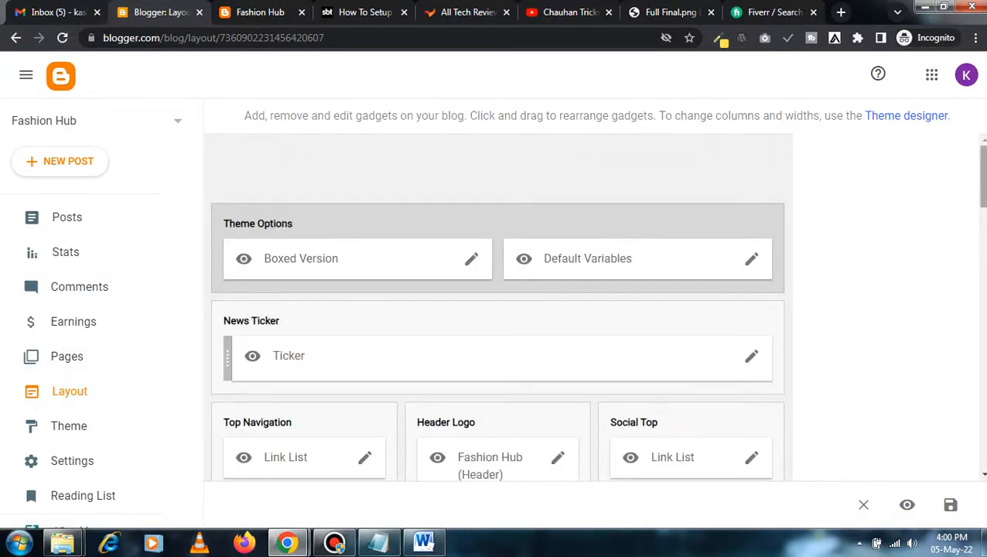
{"action": "scroll", "coordinate": [497, 306], "scroll_direction": "down", "scroll_amount": 3}
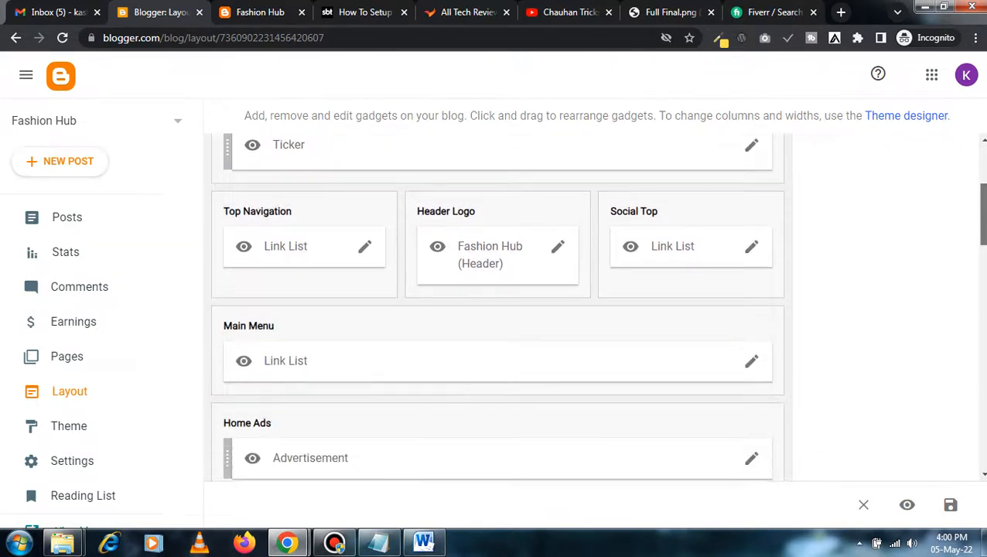
{"action": "scroll", "coordinate": [498, 306], "scroll_direction": "up", "scroll_amount": 3}
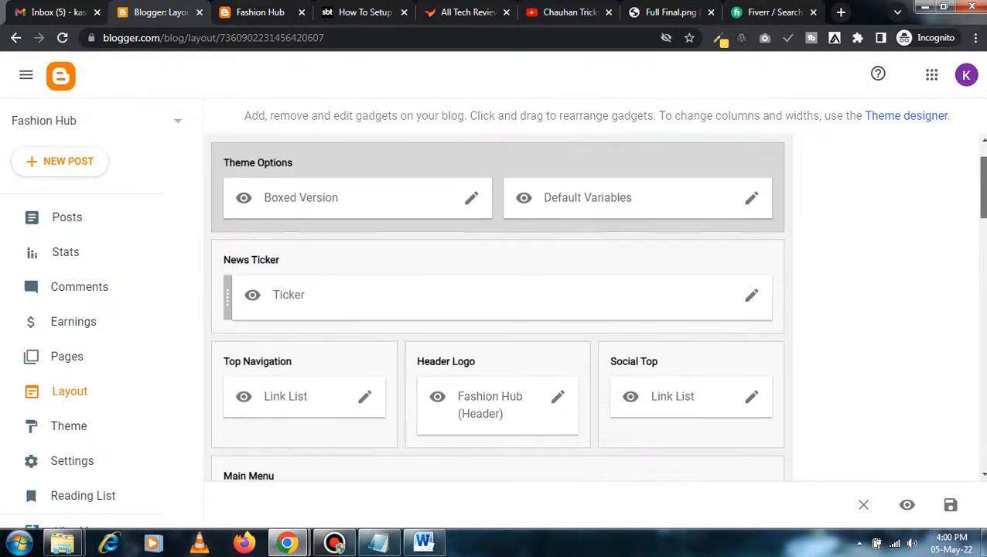
{"action": "scroll", "coordinate": [498, 306], "scroll_direction": "down", "scroll_amount": 1}
{"action": "scroll", "coordinate": [497, 306], "scroll_direction": "down", "scroll_amount": 5}
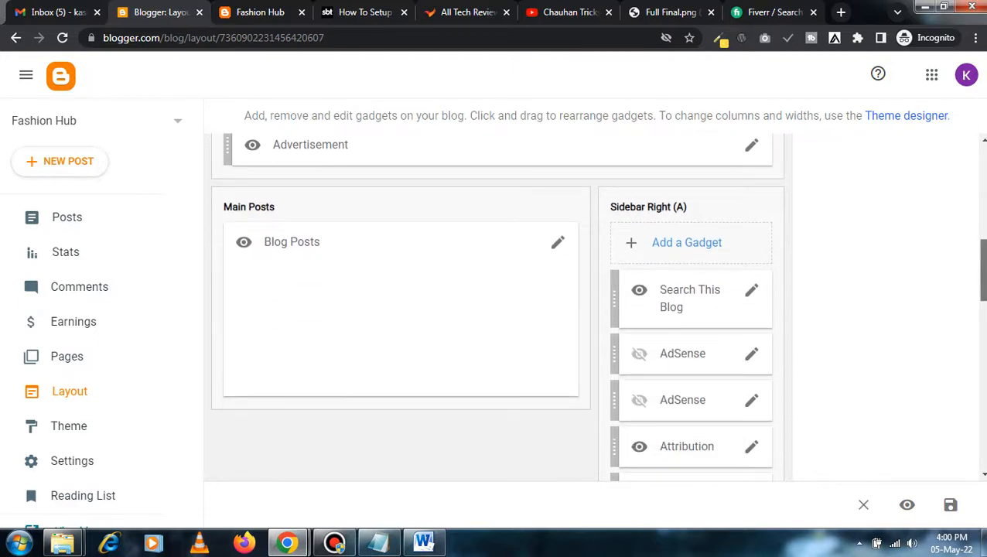
{"action": "scroll", "coordinate": [497, 306], "scroll_direction": "up", "scroll_amount": 5}
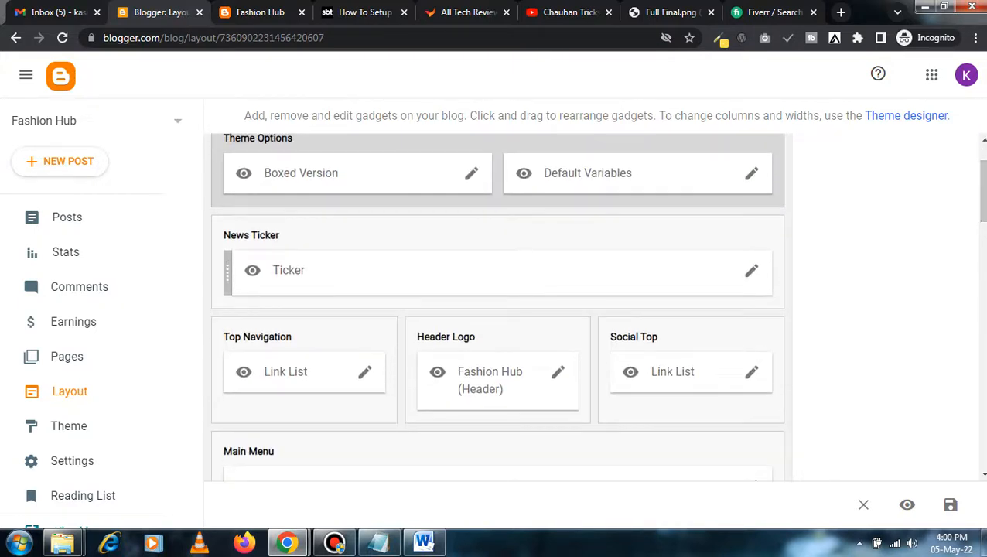
{"action": "left_click", "coordinate": [260, 13]}
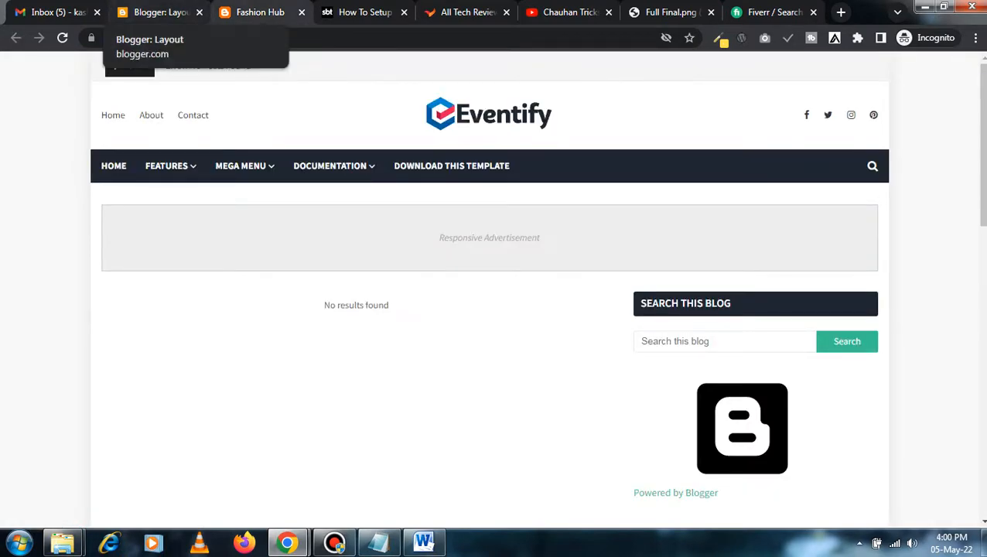
- Compare the Layout page's Top Navigation, Header Logo and Social Top sections with the live Fashion Hub blog header
{"action": "left_click", "coordinate": [159, 13]}
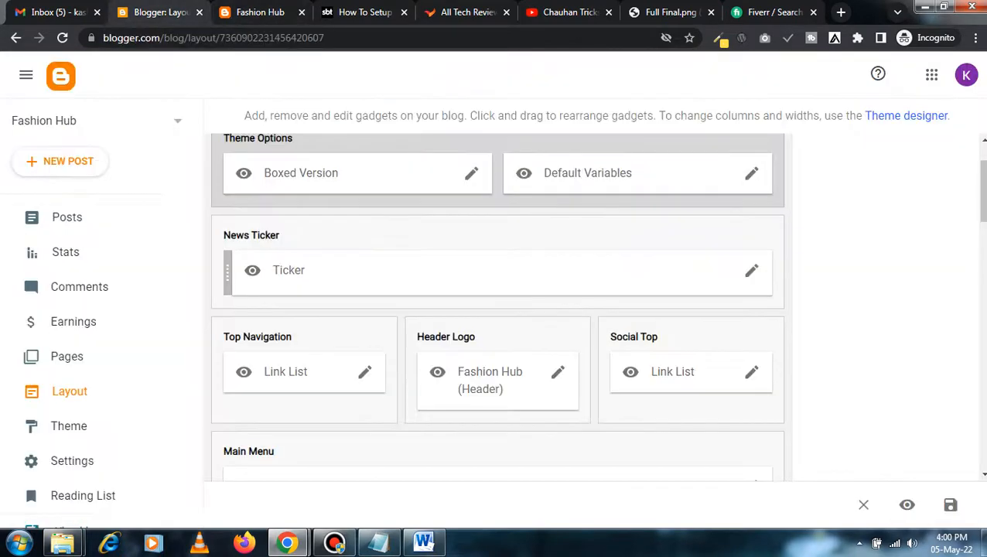
{"action": "scroll", "coordinate": [497, 306], "scroll_direction": "down", "scroll_amount": 2}
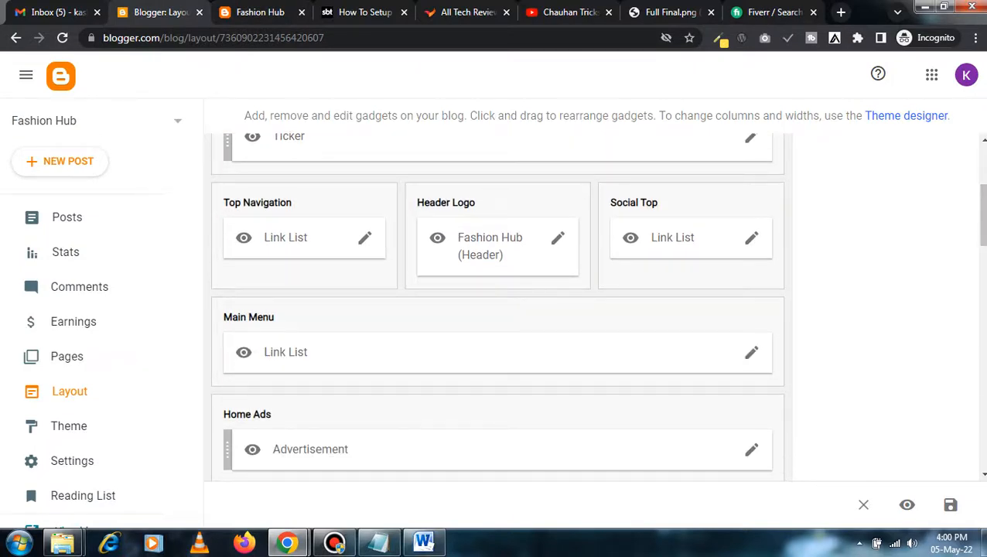
{"action": "key", "text": "ctrl+Tab"}
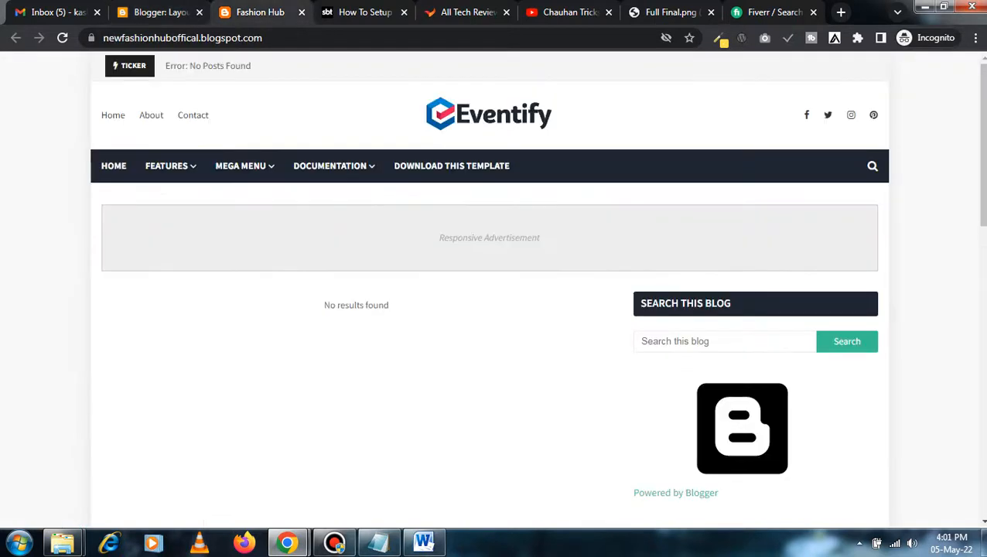
{"action": "left_click_drag", "start_coordinate": [479, 114], "coordinate": [415, 55]}
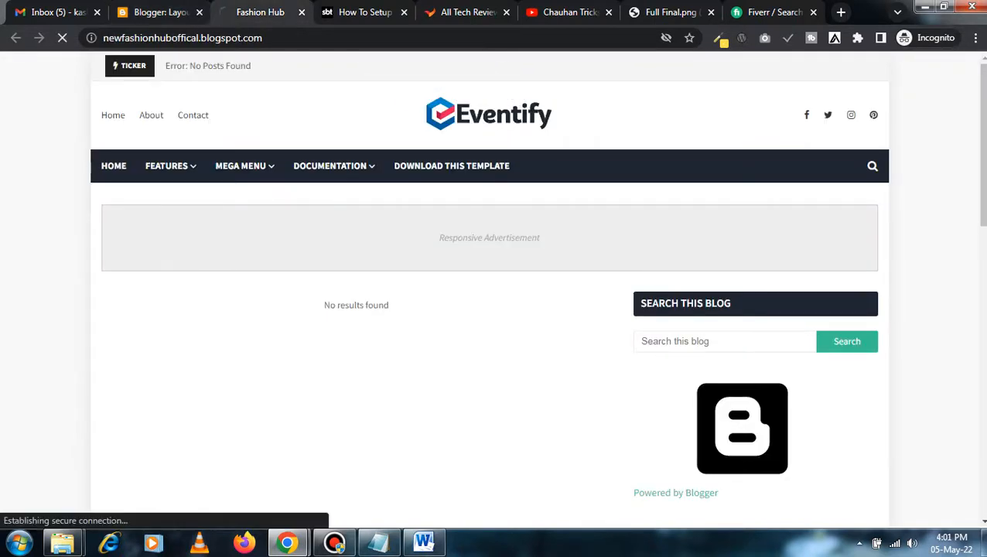
{"action": "left_click", "coordinate": [161, 13]}
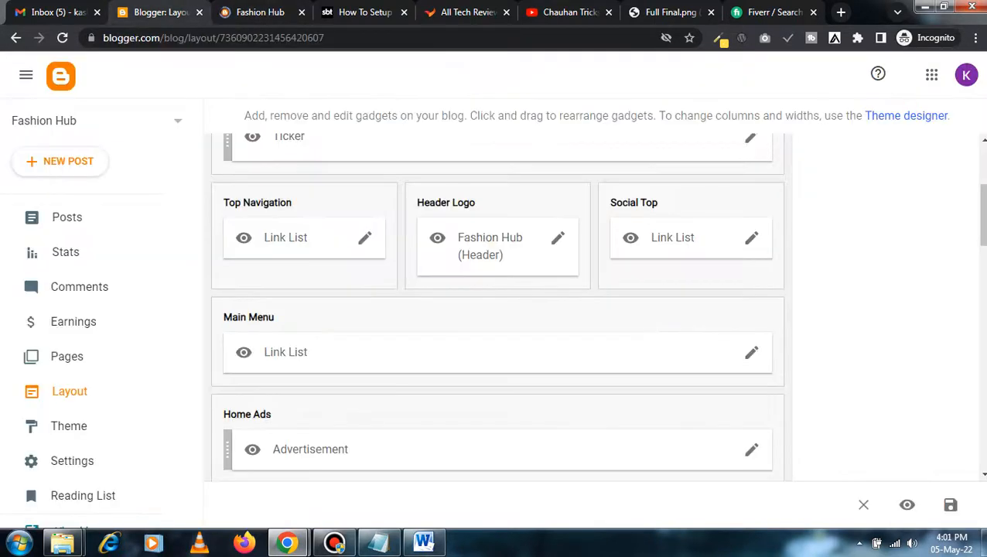
{"action": "left_click", "coordinate": [255, 12]}
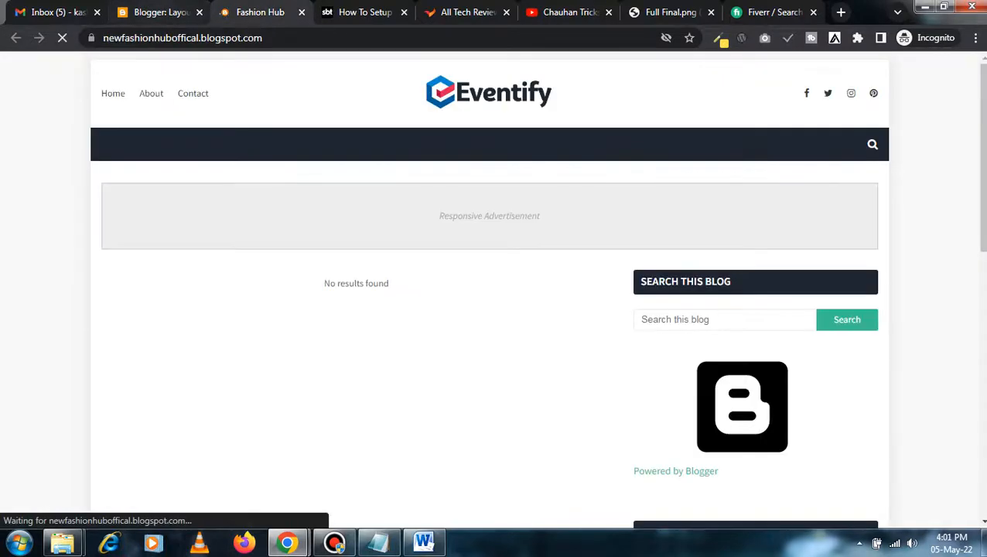
- Open the Header Logo gadget's settings and set its image source to upload from computer
{"action": "key", "text": "ctrl+shift+Tab"}
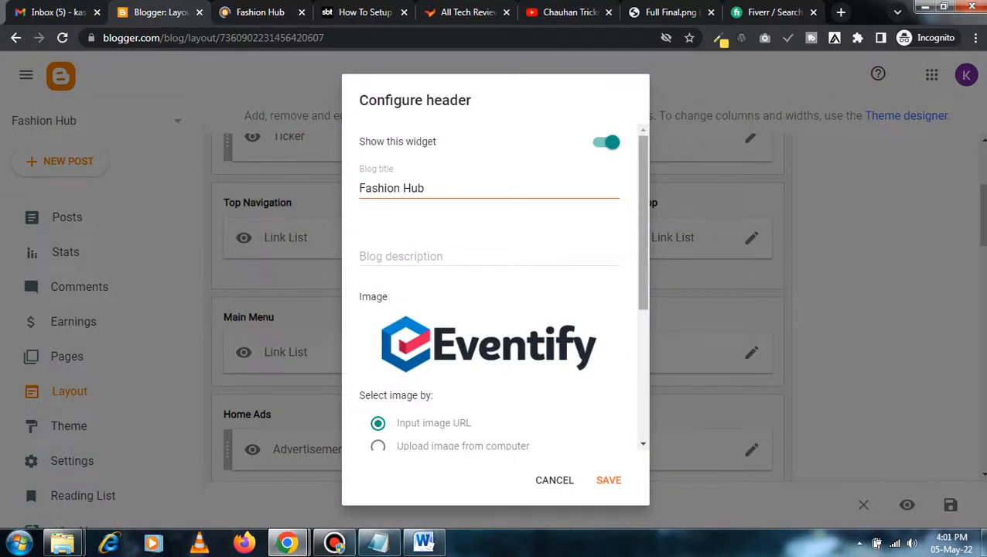
{"action": "scroll", "coordinate": [489, 286], "scroll_direction": "down", "scroll_amount": 3}
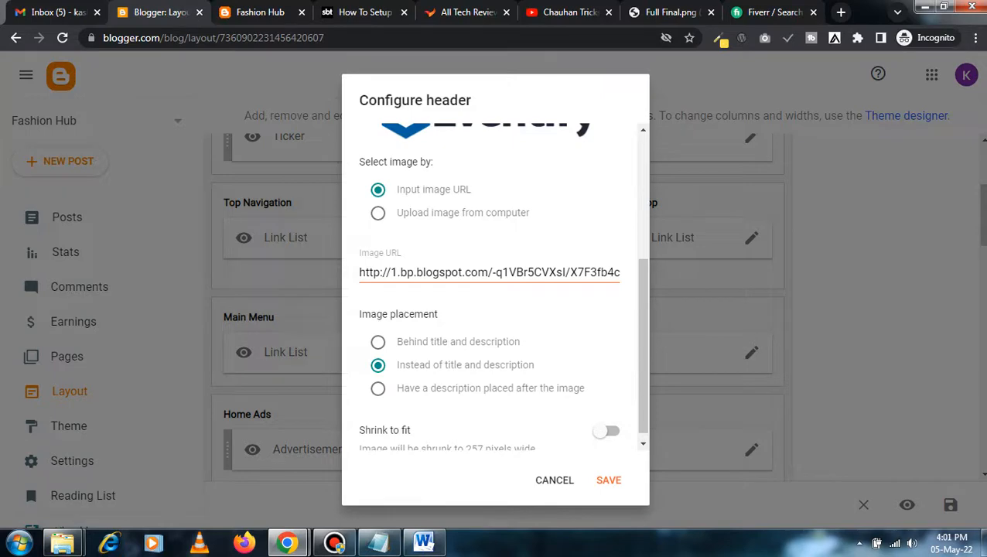
{"action": "left_click", "coordinate": [378, 212]}
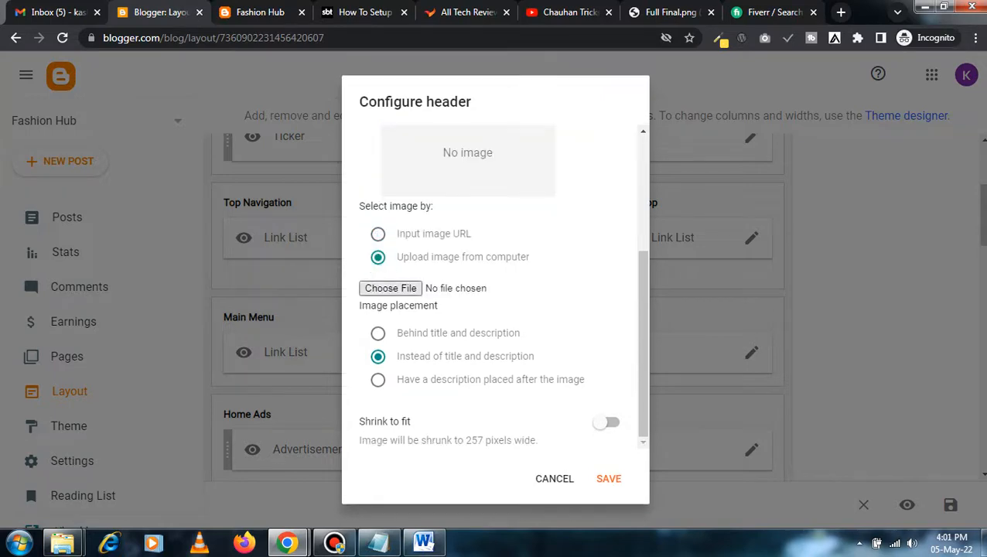
- Upload download-112.png from the Documents library as the header image and save the header gadget
{"action": "left_click", "coordinate": [391, 288]}
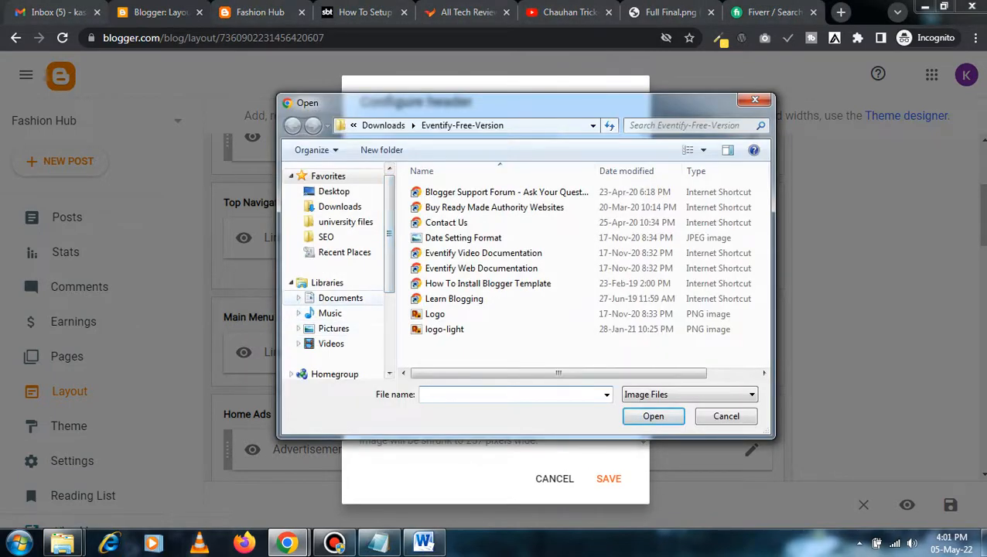
{"action": "left_click", "coordinate": [338, 298]}
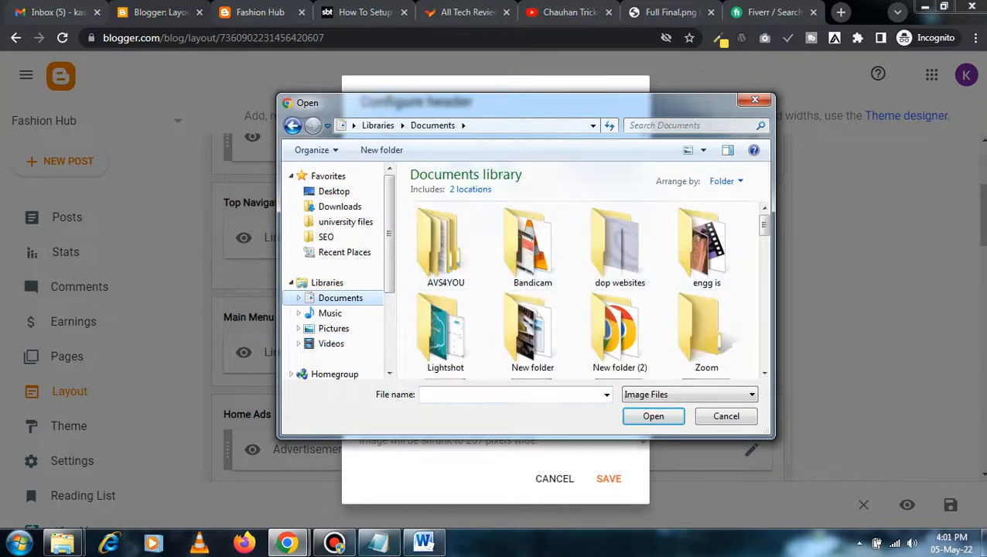
{"action": "scroll", "coordinate": [611, 232], "scroll_direction": "down", "scroll_amount": 5}
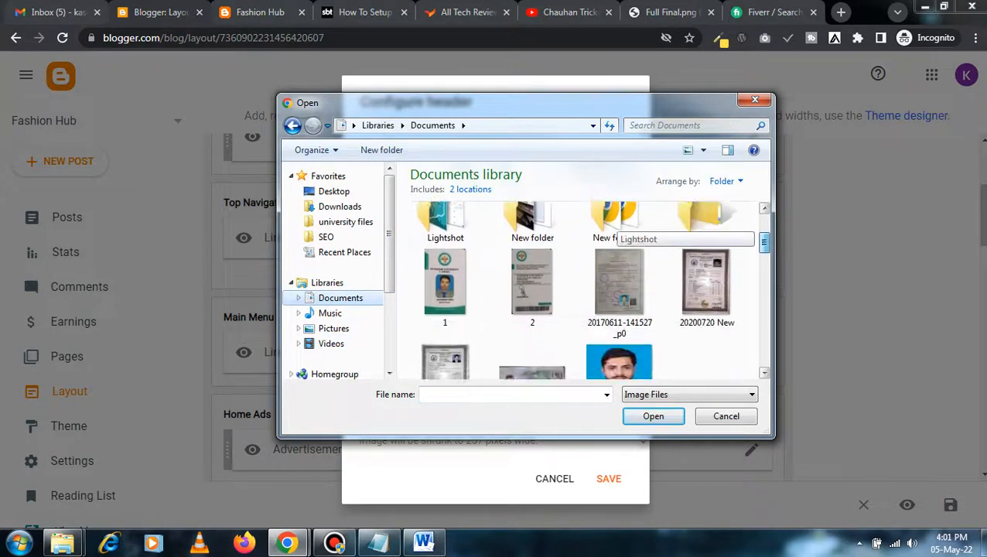
{"action": "scroll", "coordinate": [665, 263], "scroll_direction": "up", "scroll_amount": 1}
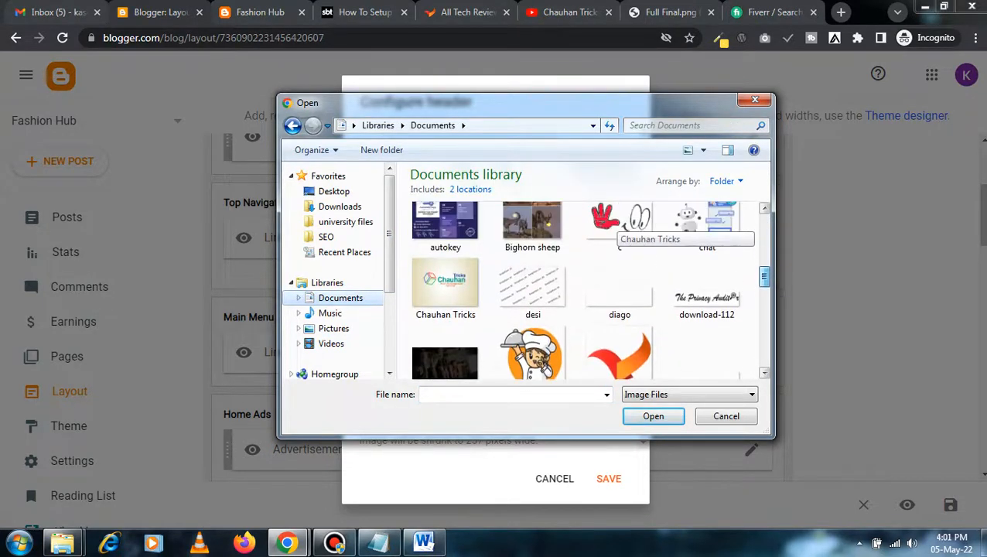
{"action": "left_click", "coordinate": [703, 292]}
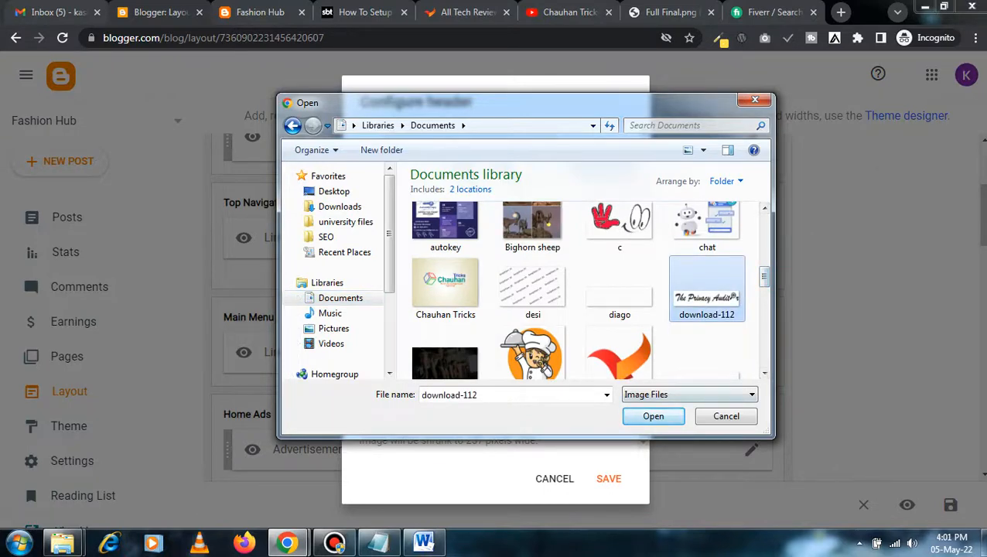
{"action": "left_click", "coordinate": [653, 416]}
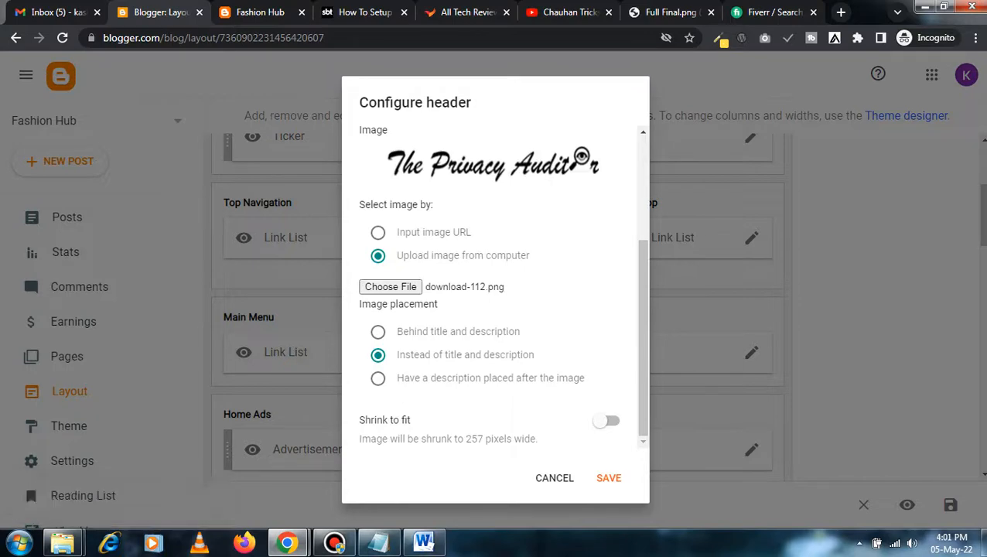
{"action": "left_click", "coordinate": [609, 478]}
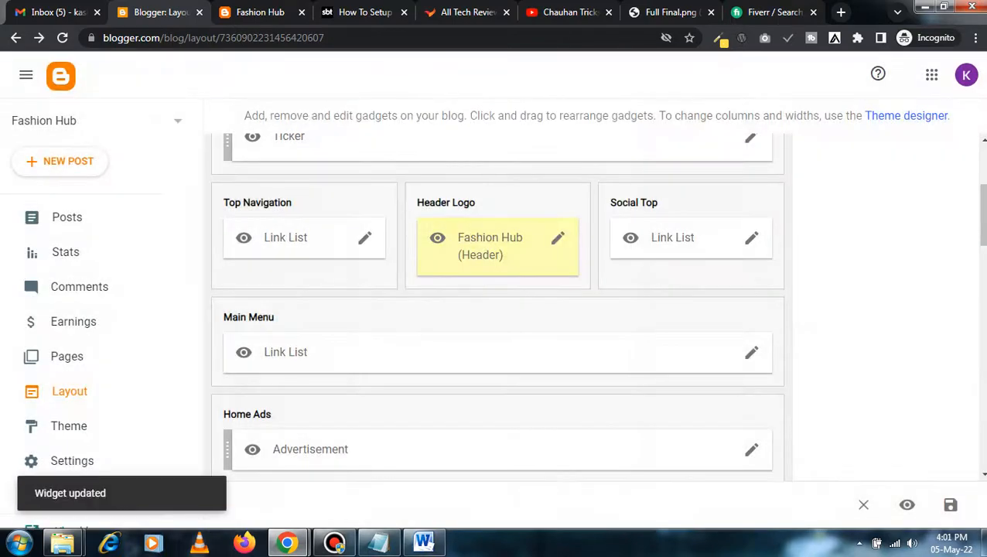
- Reload the Fashion Hub blog to check the header logo
{"action": "left_click", "coordinate": [262, 13]}
{"action": "key", "text": "ctrl+l"}
{"action": "key", "text": "Return"}
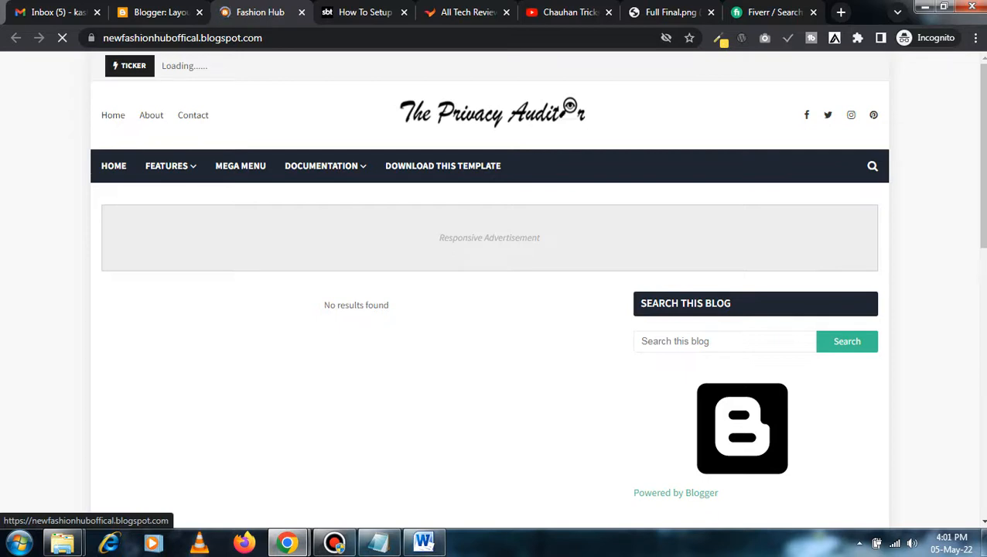
- In the Layout page's Top Navigation link list, change the About item's site name to Chauhan Tricks
{"action": "key", "text": "ctrl+shift+Tab"}
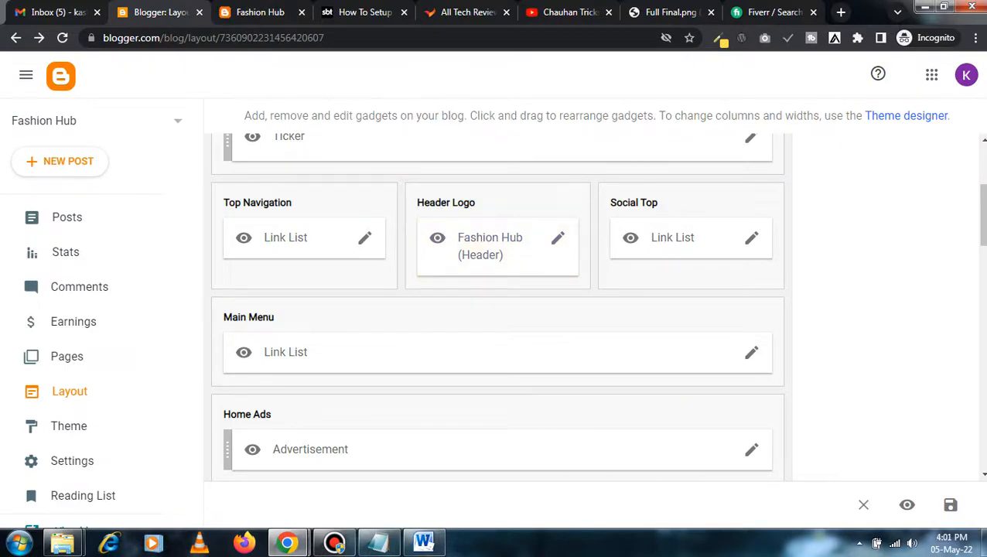
{"action": "left_click", "coordinate": [365, 237]}
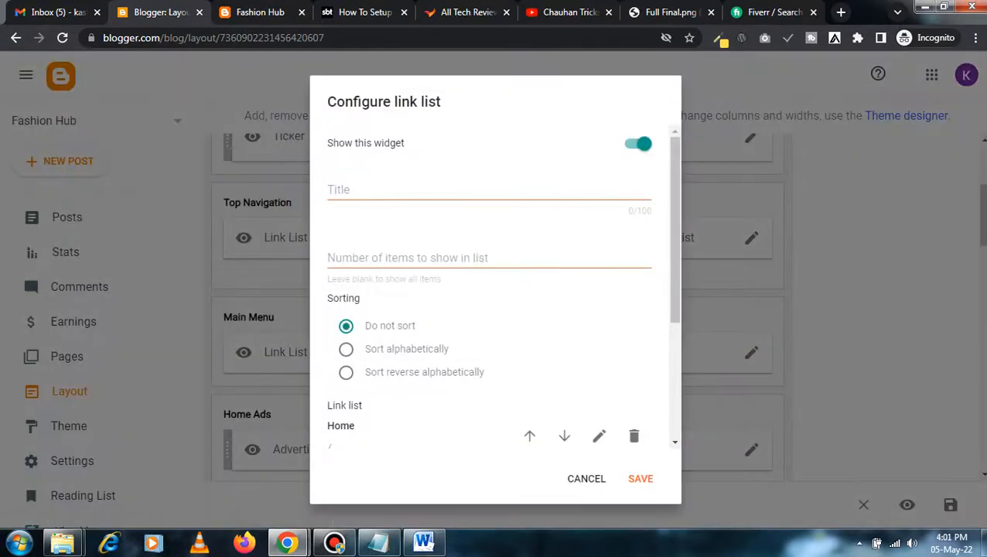
{"action": "scroll", "coordinate": [495, 294], "scroll_direction": "down", "scroll_amount": 3}
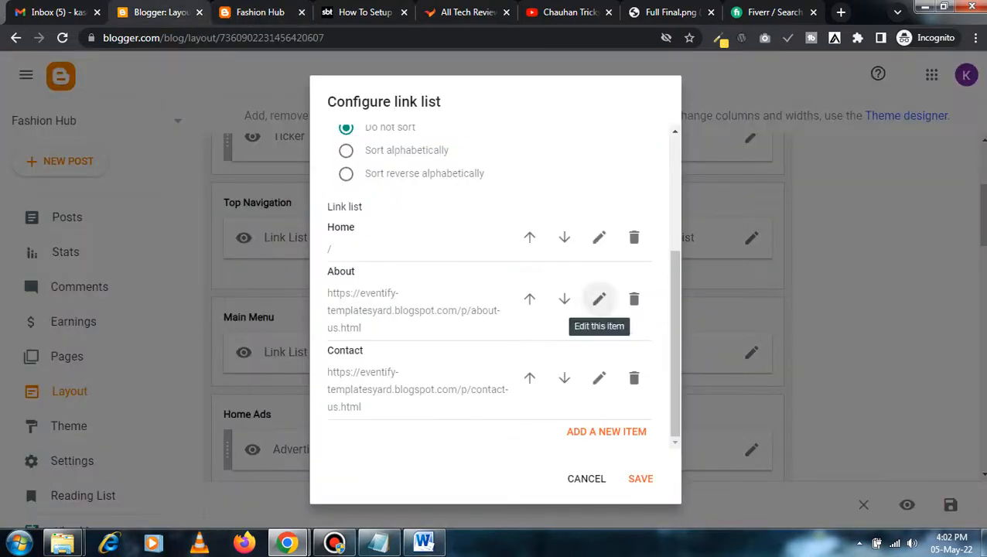
{"action": "left_click", "coordinate": [599, 299]}
{"action": "left_click", "coordinate": [398, 364]}
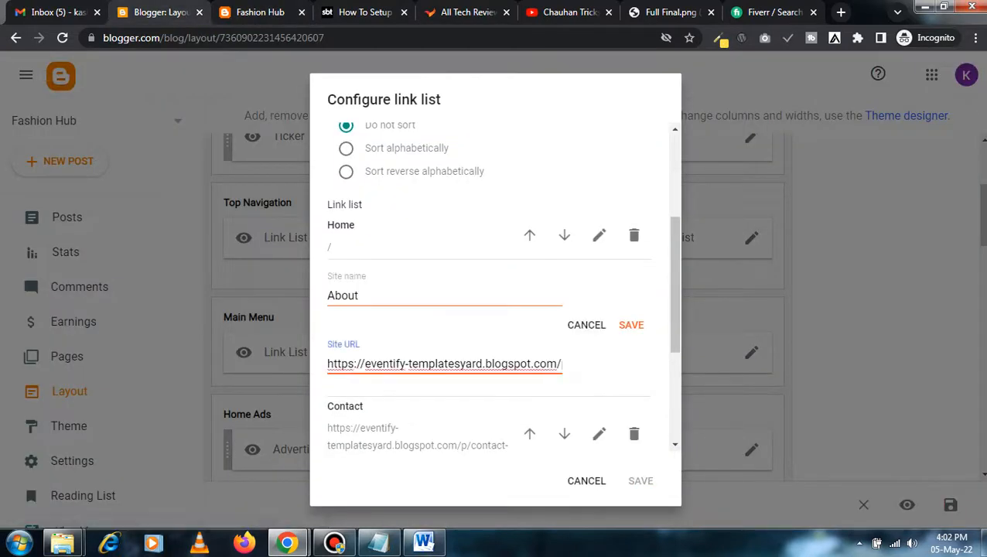
{"action": "left_click", "coordinate": [387, 295]}
{"action": "key", "text": "ctrl+a"}
{"action": "type", "text": "C"}
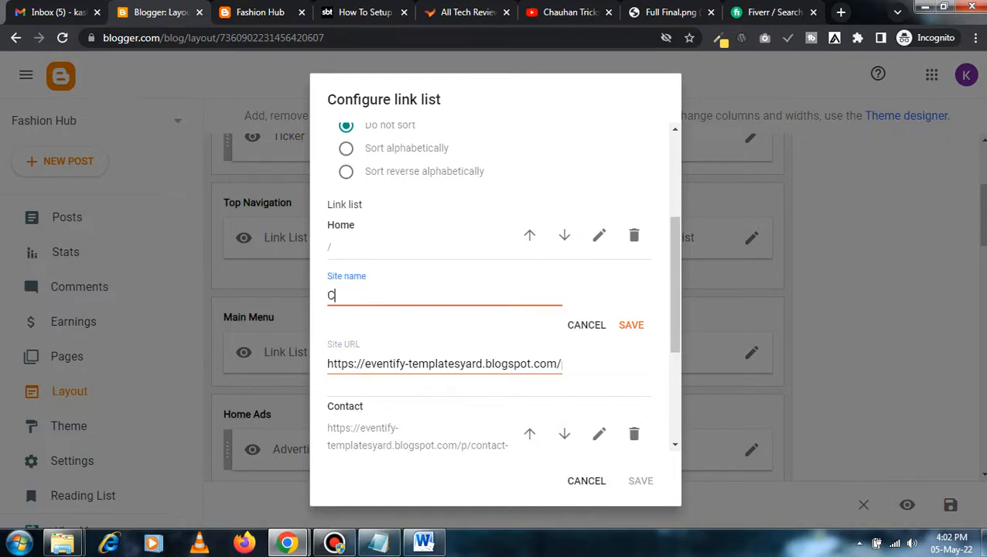
{"action": "type", "text": "hauhan Tricks"}
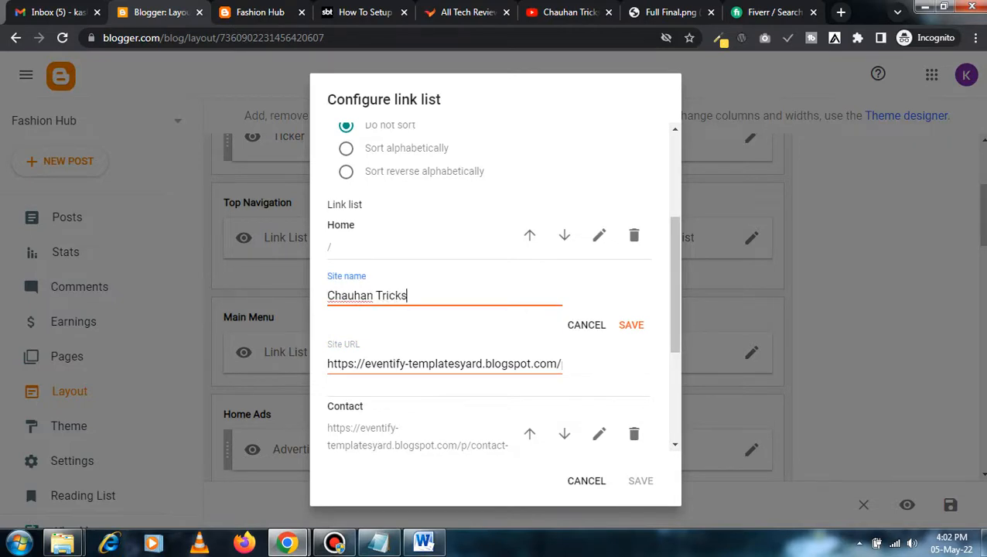
- Set the Chauhan Tricks item's site URL to # and save the item and the Top Navigation link list
{"action": "left_click", "coordinate": [346, 364]}
{"action": "key", "text": "ctrl+a"}
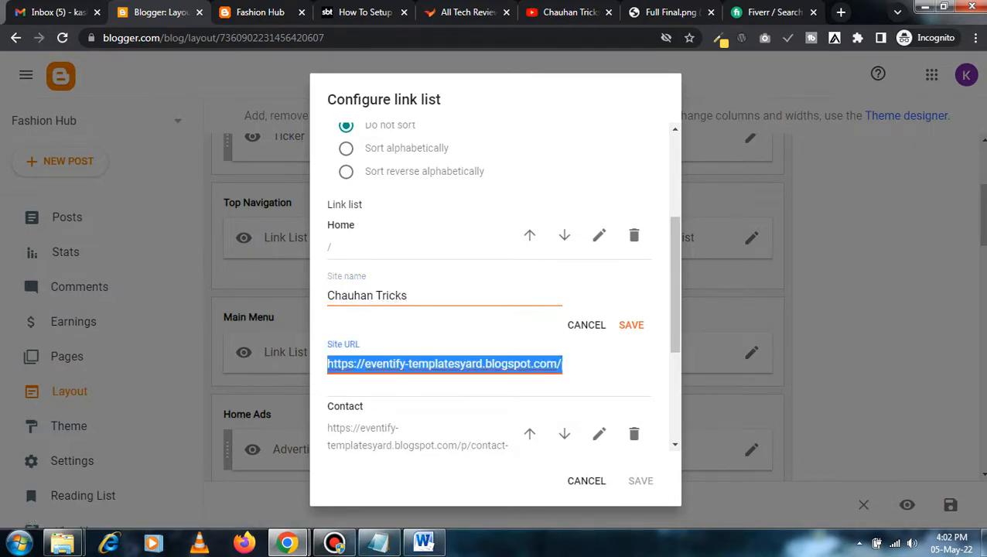
{"action": "type", "text": "#"}
{"action": "key", "text": "Return"}
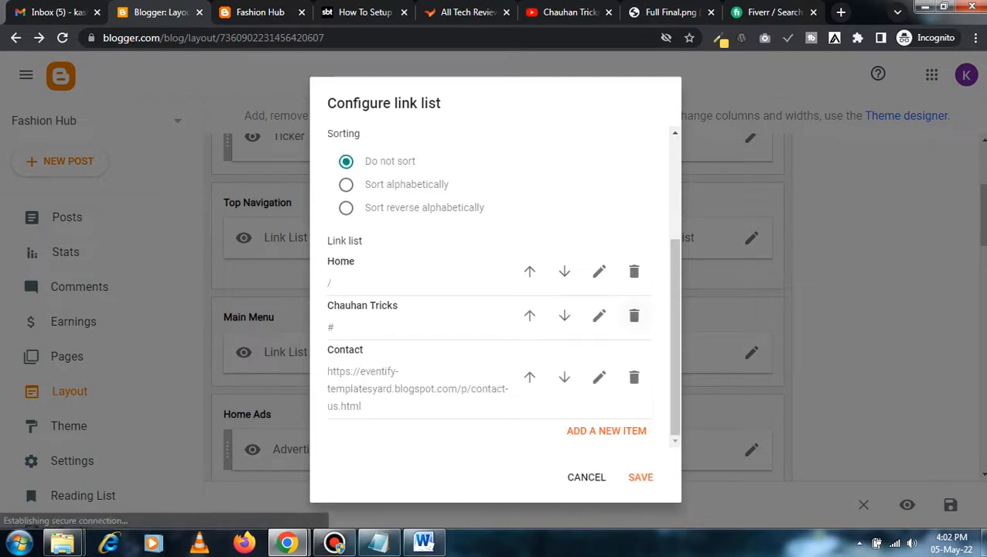
{"action": "left_click", "coordinate": [641, 477]}
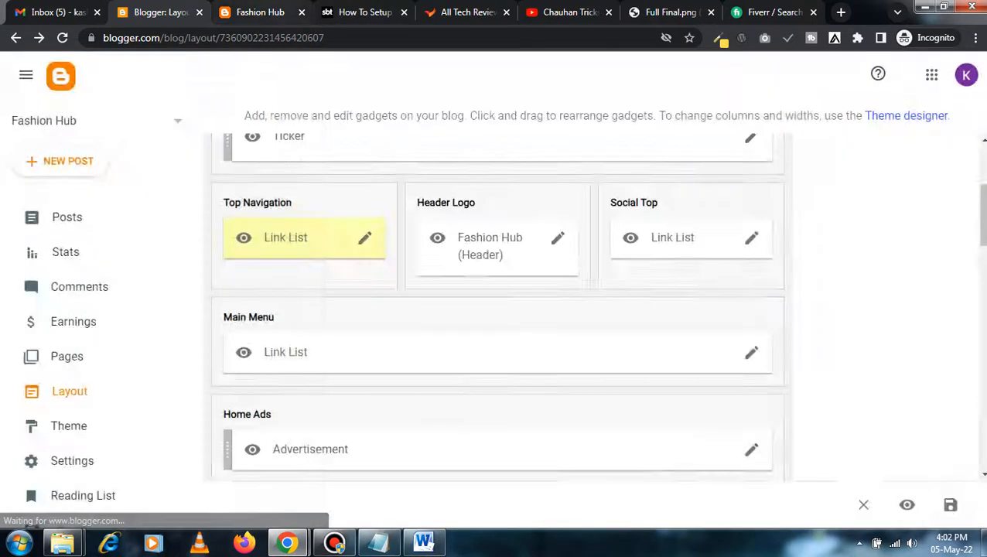
- Reload the Fashion Hub blog to check its top navigation links, and return to the Layout page
{"action": "left_click", "coordinate": [260, 13]}
{"action": "left_click", "coordinate": [63, 38]}
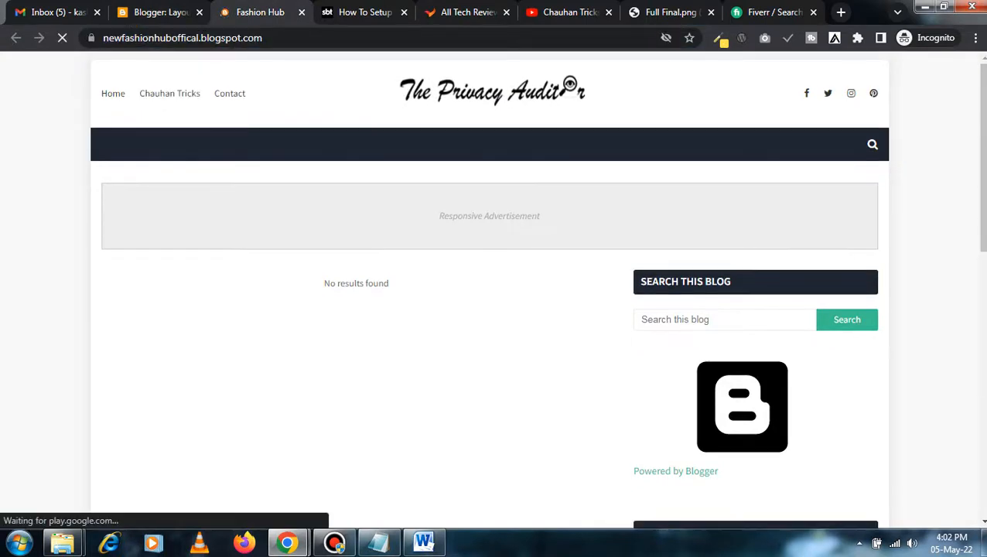
{"action": "left_click", "coordinate": [161, 12]}
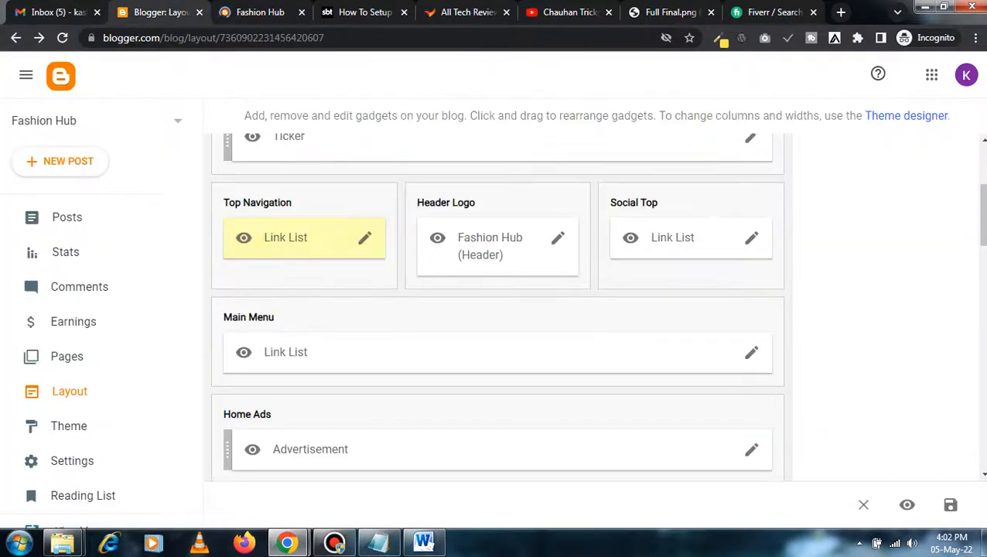
- Open the Social Top link list, examine its facebook entry, and compare the list with the blog's social icons
{"action": "left_click", "coordinate": [751, 238]}
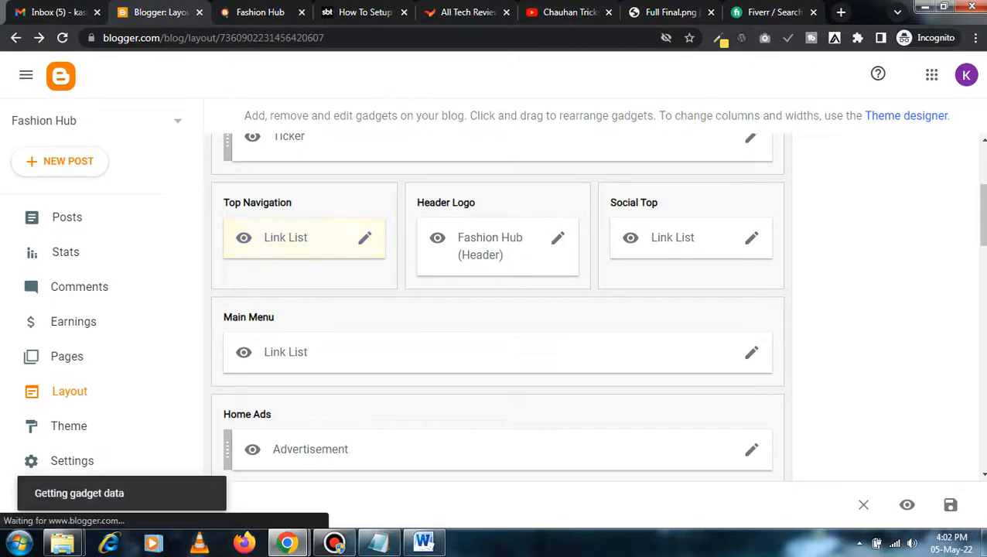
{"action": "scroll", "coordinate": [489, 309], "scroll_direction": "down", "scroll_amount": 3}
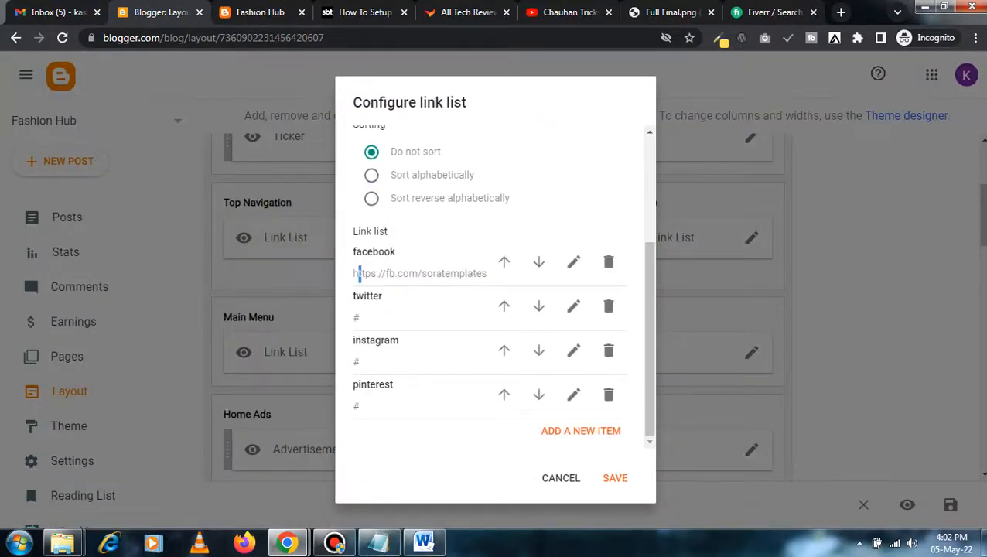
{"action": "left_click_drag", "start_coordinate": [359, 273], "coordinate": [475, 274]}
{"action": "left_click", "coordinate": [478, 285]}
{"action": "left_click_drag", "start_coordinate": [353, 251], "coordinate": [396, 252]}
{"action": "left_click", "coordinate": [402, 253]}
{"action": "left_click", "coordinate": [263, 13]}
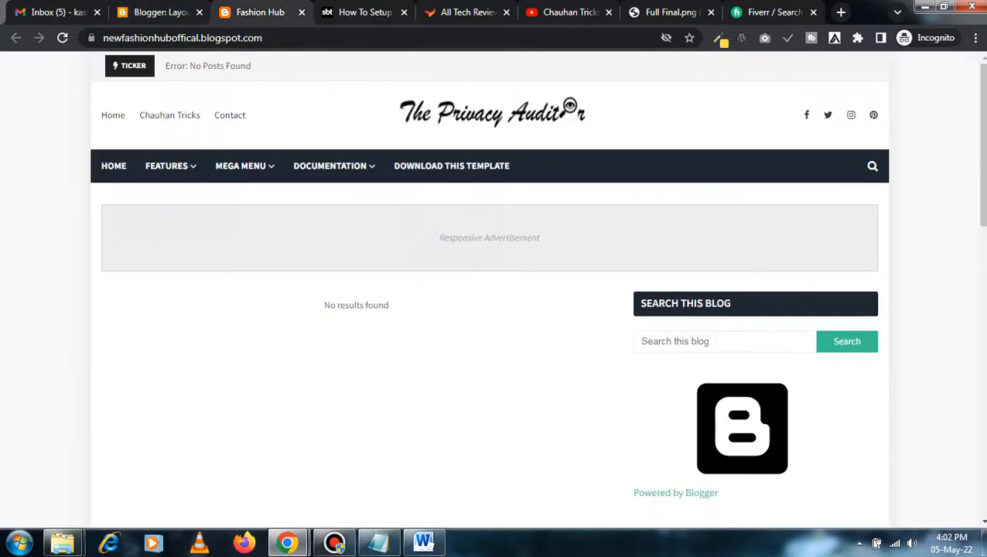
{"action": "left_click", "coordinate": [159, 13]}
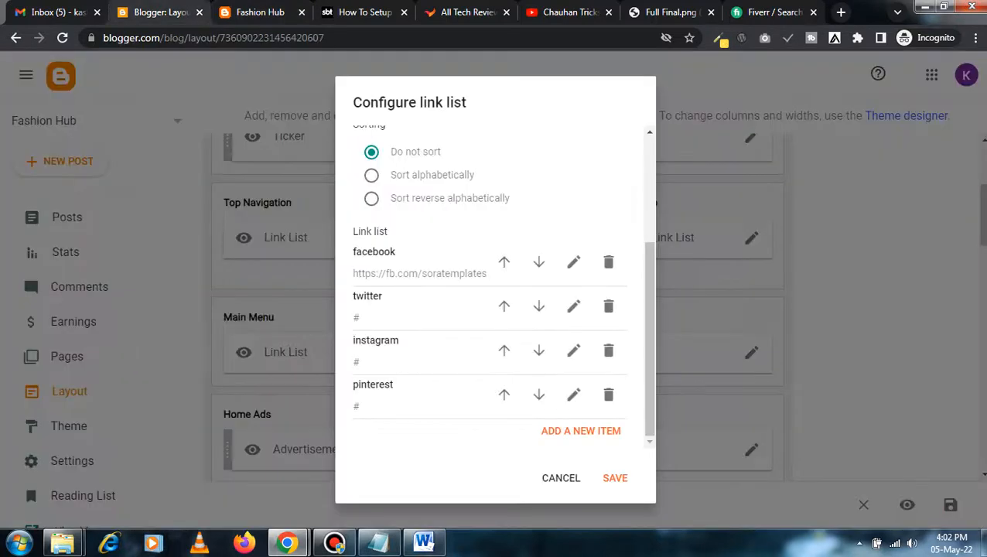
- Change the pinterest item's site name to youtube in the Social Top link list, and save the item and the list
{"action": "left_click", "coordinate": [574, 394]}
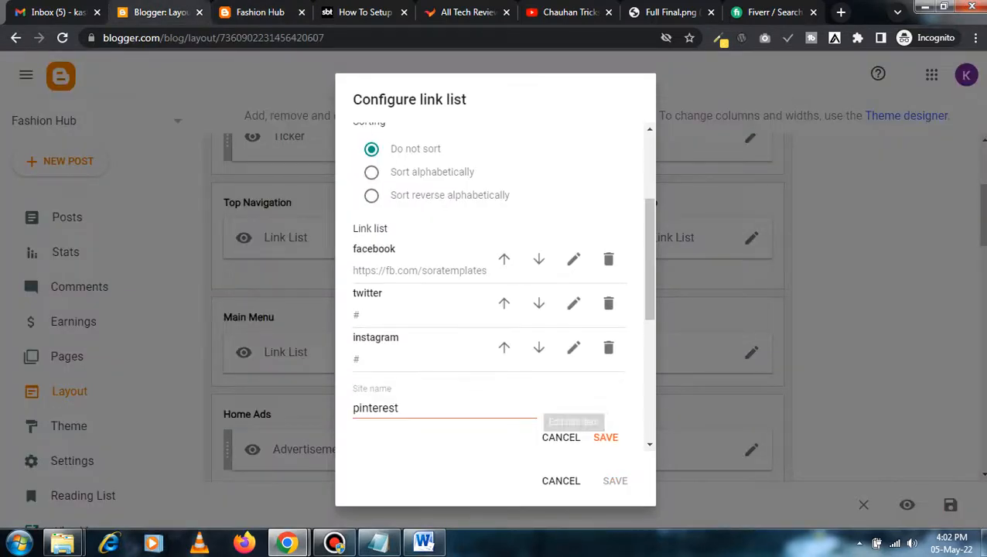
{"action": "left_click_drag", "start_coordinate": [650, 263], "coordinate": [650, 313]}
{"action": "double_click", "coordinate": [376, 271]}
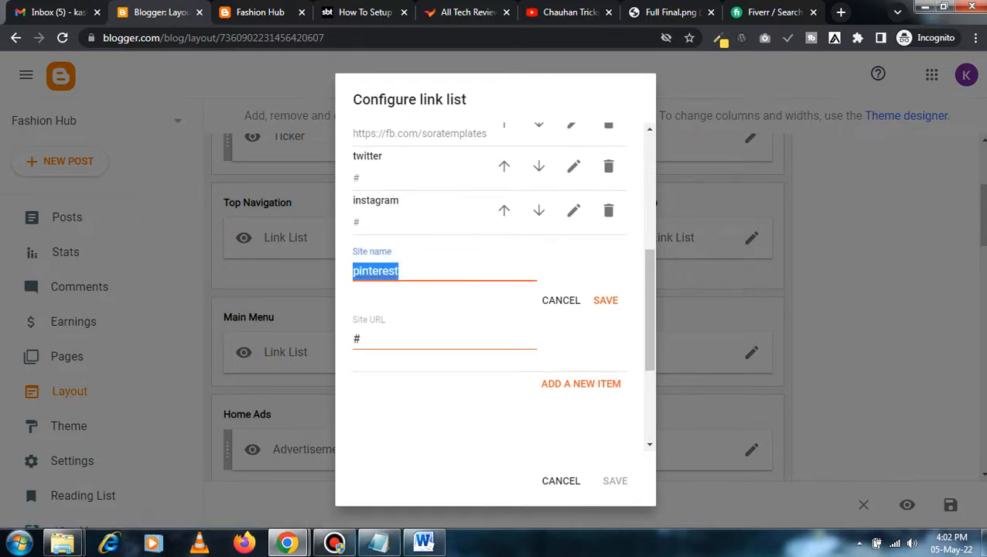
{"action": "type", "text": "youyube"}
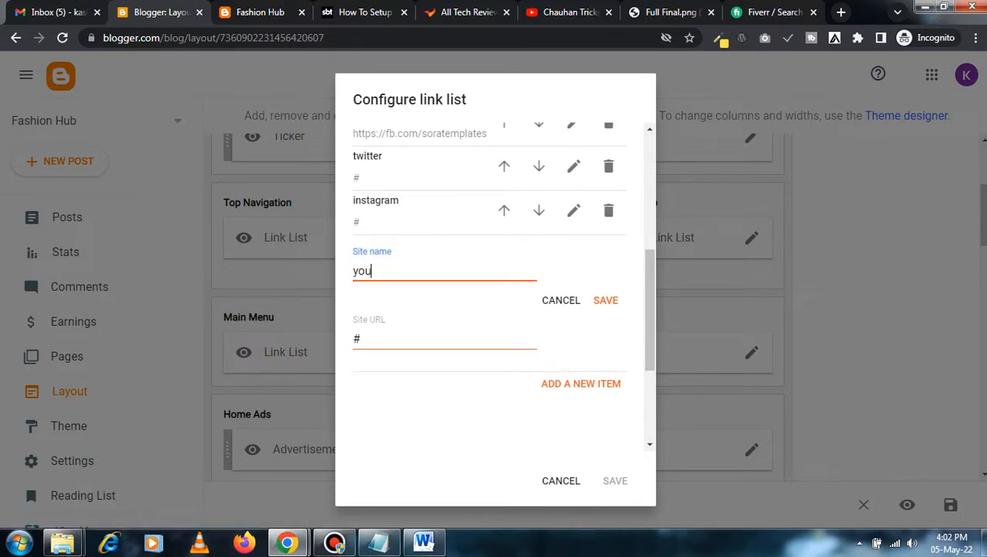
{"action": "key", "text": "BackSpace"}
{"action": "key", "text": "BackSpace"}
{"action": "key", "text": "BackSpace"}
{"action": "key", "text": "BackSpace"}
{"action": "type", "text": "tube"}
{"action": "left_click", "coordinate": [606, 301]}
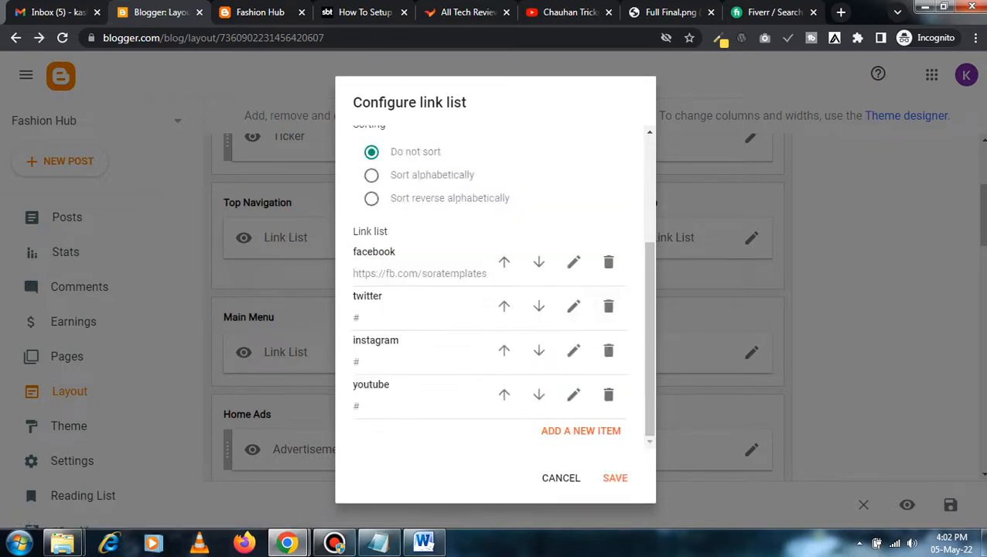
{"action": "left_click", "coordinate": [616, 478]}
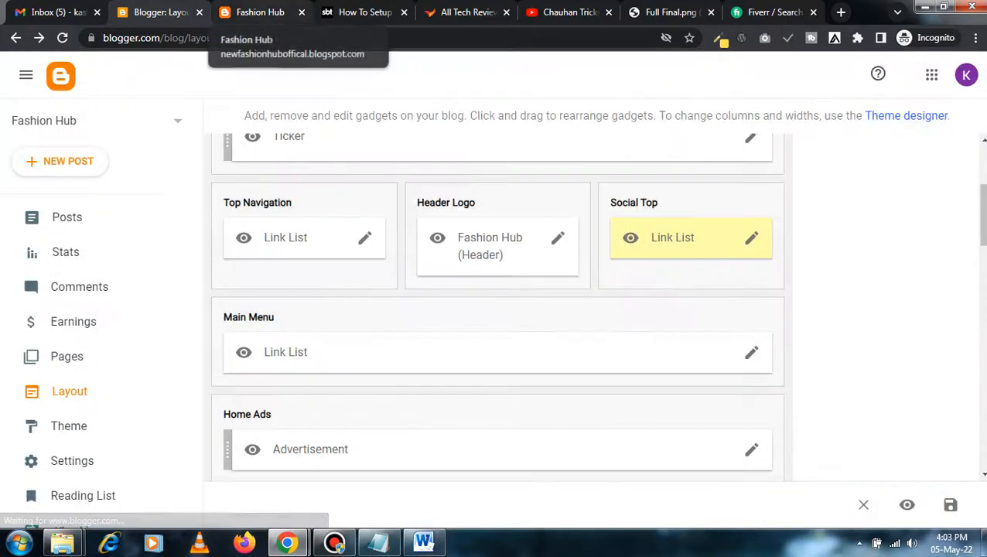
- Reload the Fashion Hub blog to check its social icons, and return to the Layout page
{"action": "left_click", "coordinate": [247, 12]}
{"action": "left_click", "coordinate": [182, 38]}
{"action": "key", "text": "Return"}
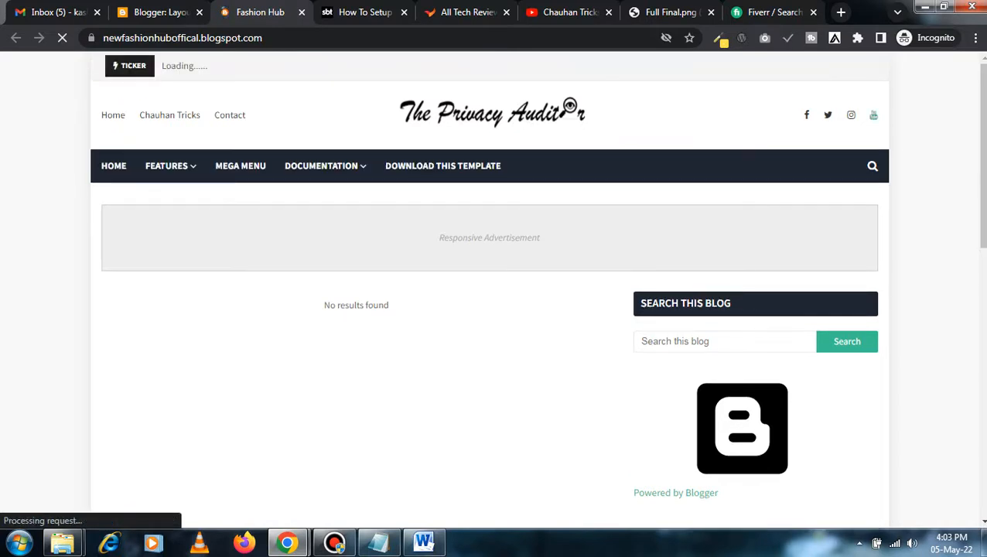
{"action": "left_click", "coordinate": [159, 12]}
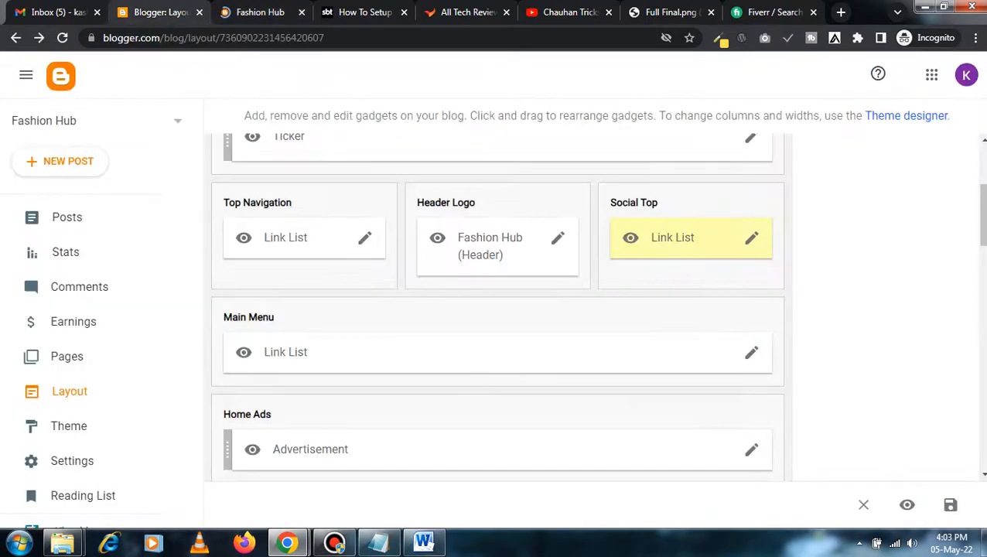
- Open the Main Menu link list and examine its entries from Home through Download This Template
{"action": "scroll", "coordinate": [498, 305], "scroll_direction": "down", "scroll_amount": 3}
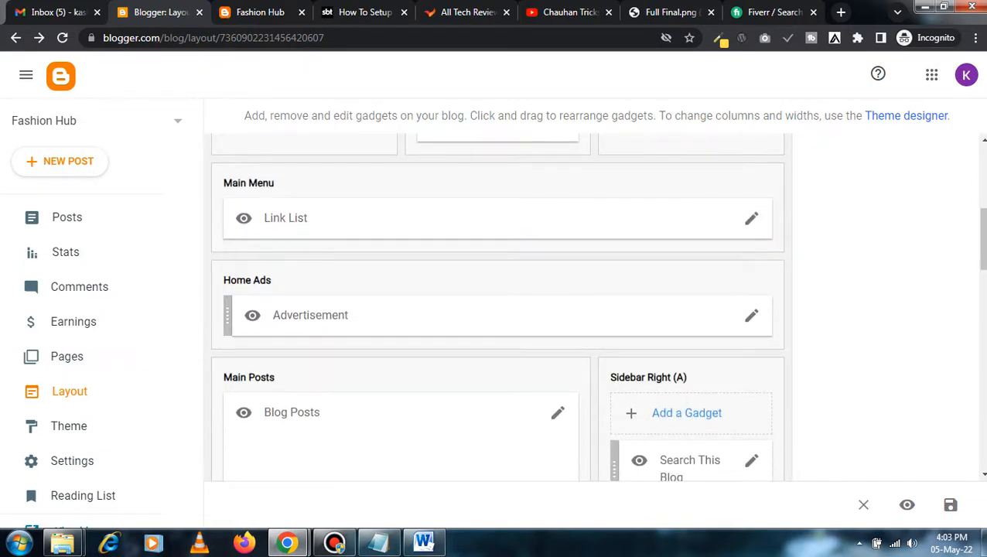
{"action": "left_click", "coordinate": [752, 218]}
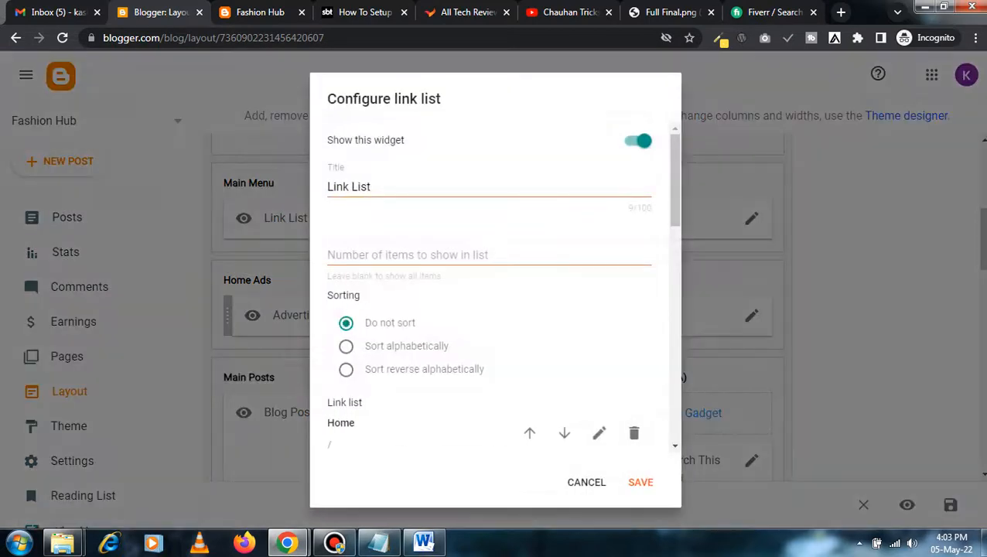
{"action": "scroll", "coordinate": [495, 294], "scroll_direction": "down", "scroll_amount": 4}
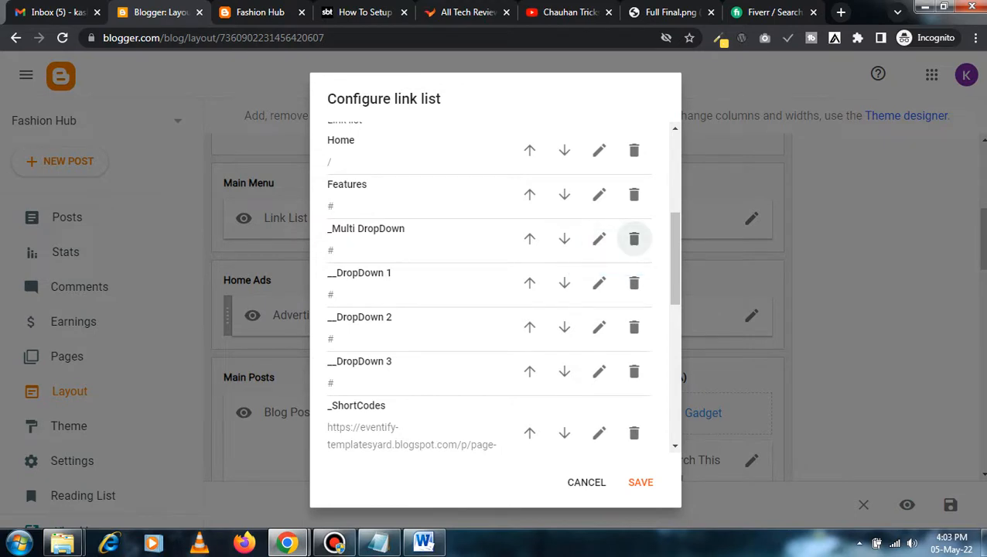
{"action": "scroll", "coordinate": [488, 287], "scroll_direction": "down", "scroll_amount": 10}
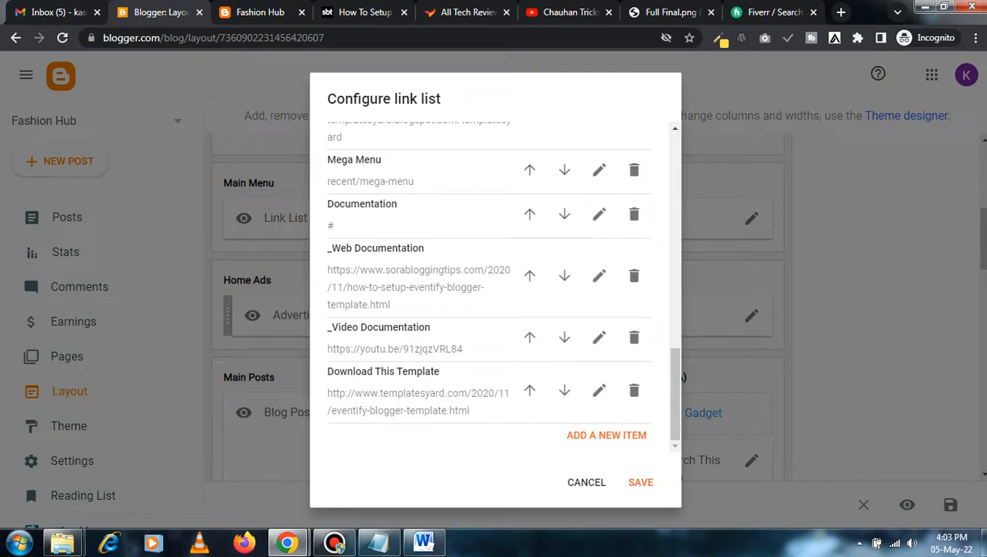
- Review the SoraBloggingTips guide on setting up the Eventify template, from the widget sections through the theme options
{"action": "left_click", "coordinate": [366, 12]}
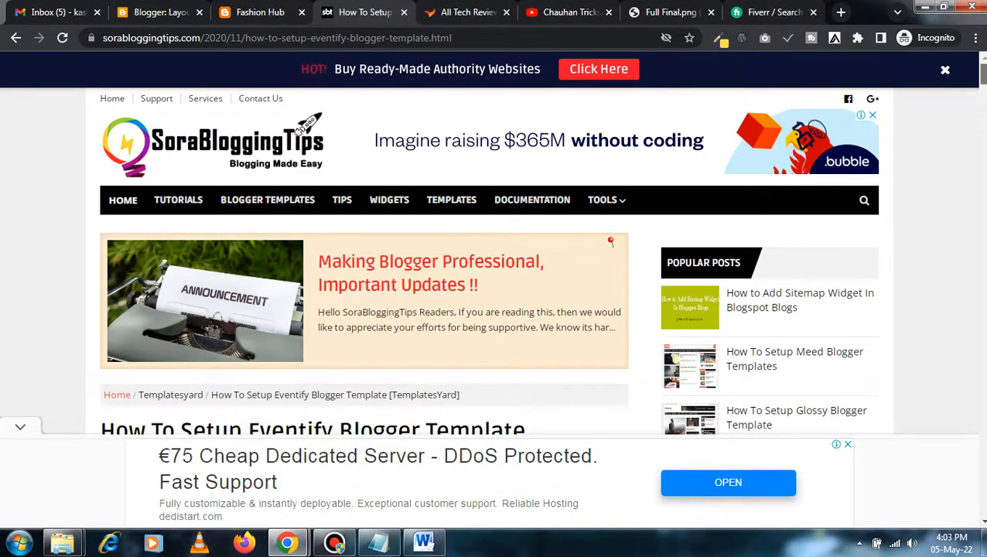
{"action": "scroll", "coordinate": [364, 310], "scroll_direction": "down", "scroll_amount": 5}
{"action": "scroll", "coordinate": [364, 309], "scroll_direction": "down", "scroll_amount": 8}
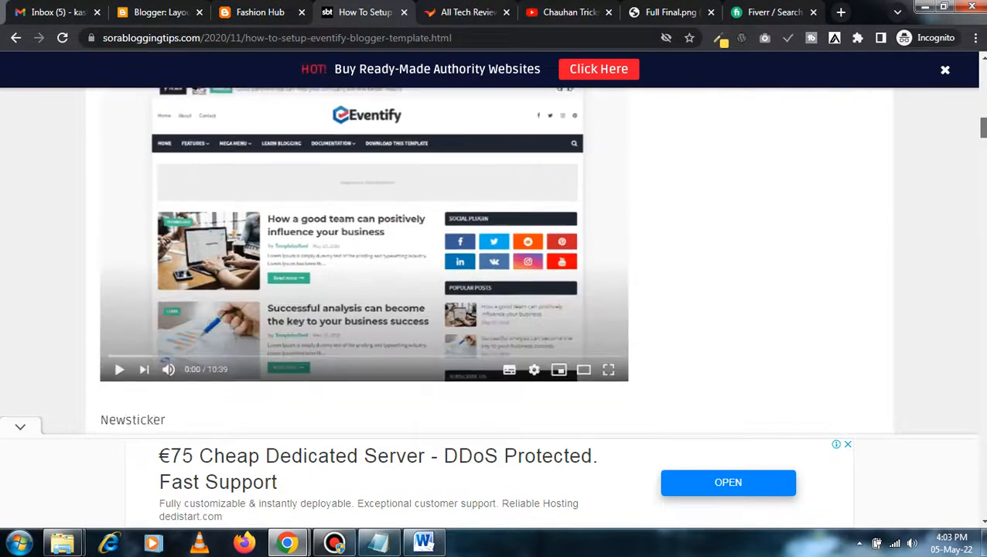
{"action": "scroll", "coordinate": [364, 310], "scroll_direction": "up", "scroll_amount": 5}
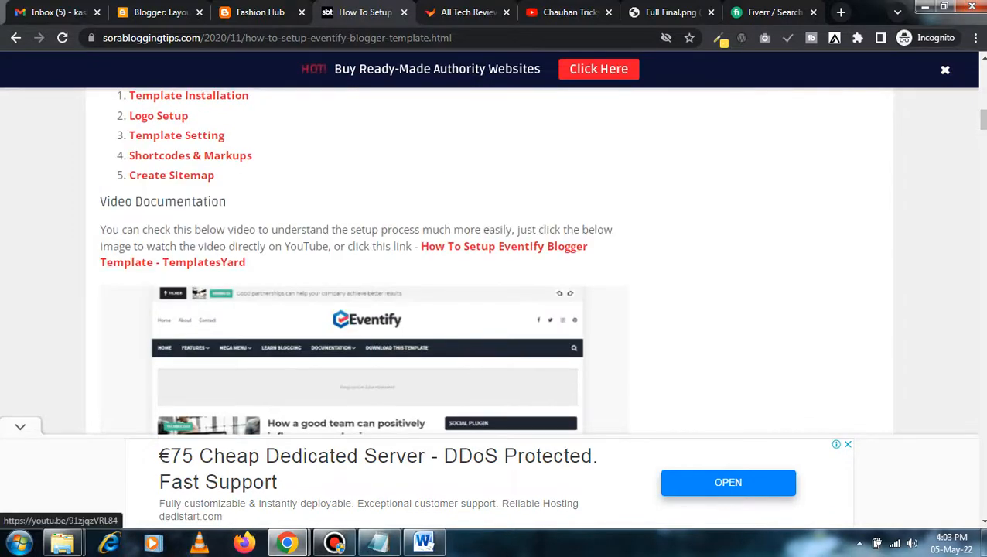
{"action": "scroll", "coordinate": [363, 309], "scroll_direction": "down", "scroll_amount": 8}
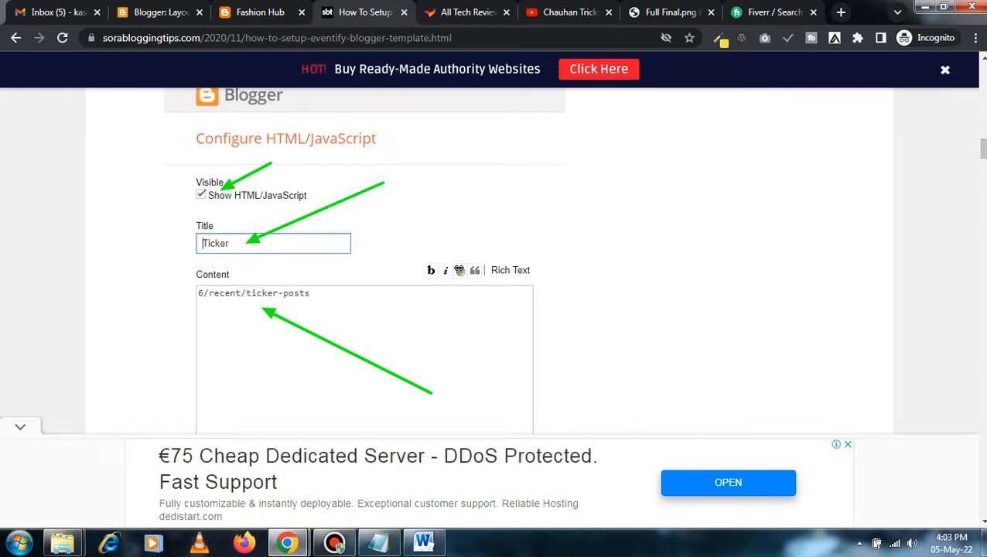
{"action": "scroll", "coordinate": [364, 256], "scroll_direction": "down", "scroll_amount": 3}
{"action": "scroll", "coordinate": [364, 255], "scroll_direction": "down", "scroll_amount": 5}
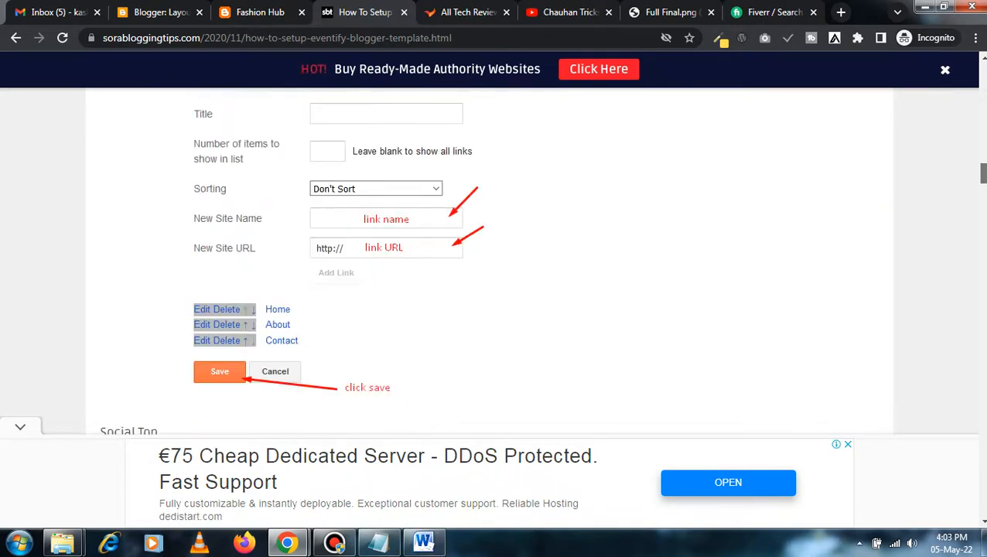
{"action": "scroll", "coordinate": [364, 255], "scroll_direction": "down", "scroll_amount": 10}
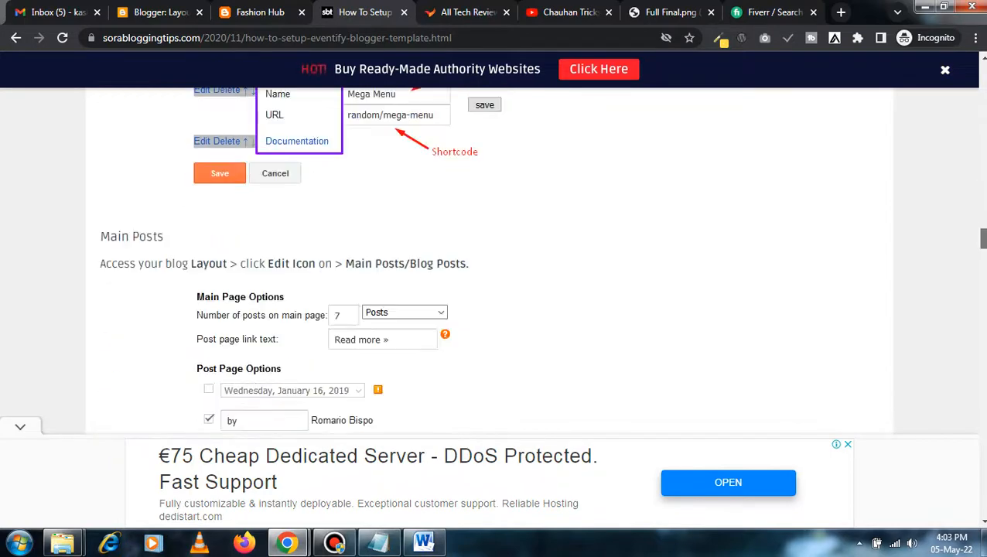
{"action": "scroll", "coordinate": [364, 256], "scroll_direction": "down", "scroll_amount": 4}
{"action": "scroll", "coordinate": [364, 256], "scroll_direction": "down", "scroll_amount": 4}
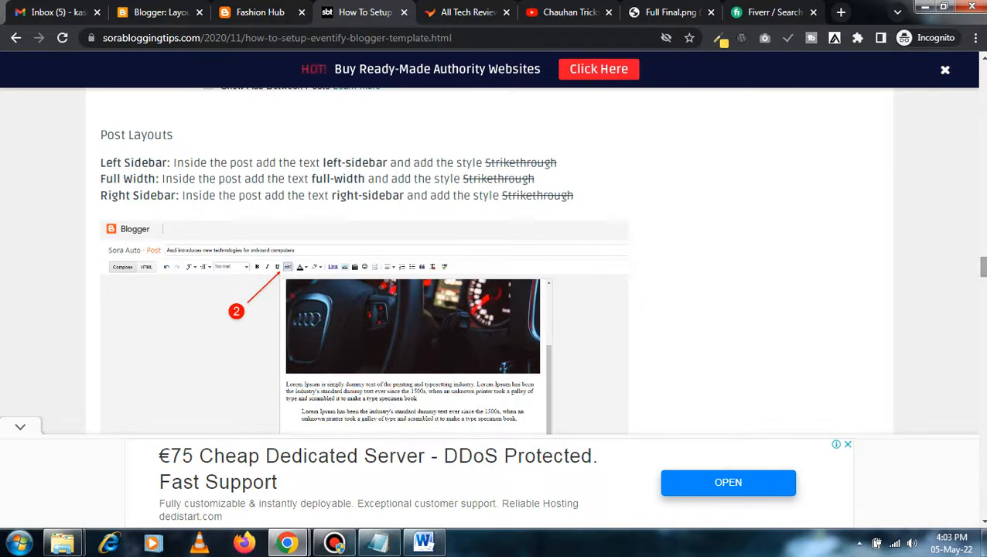
{"action": "scroll", "coordinate": [363, 263], "scroll_direction": "down", "scroll_amount": 12}
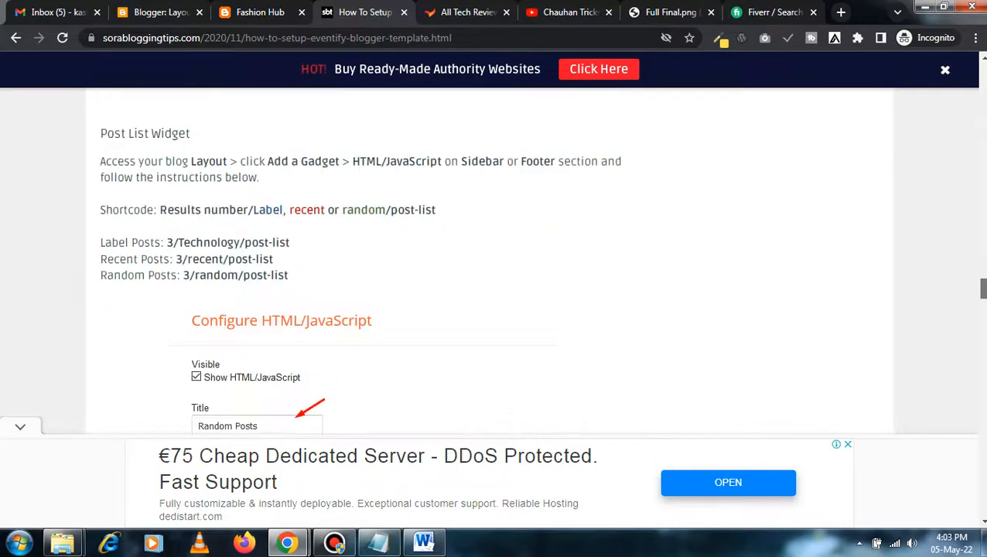
{"action": "scroll", "coordinate": [364, 263], "scroll_direction": "down", "scroll_amount": 15}
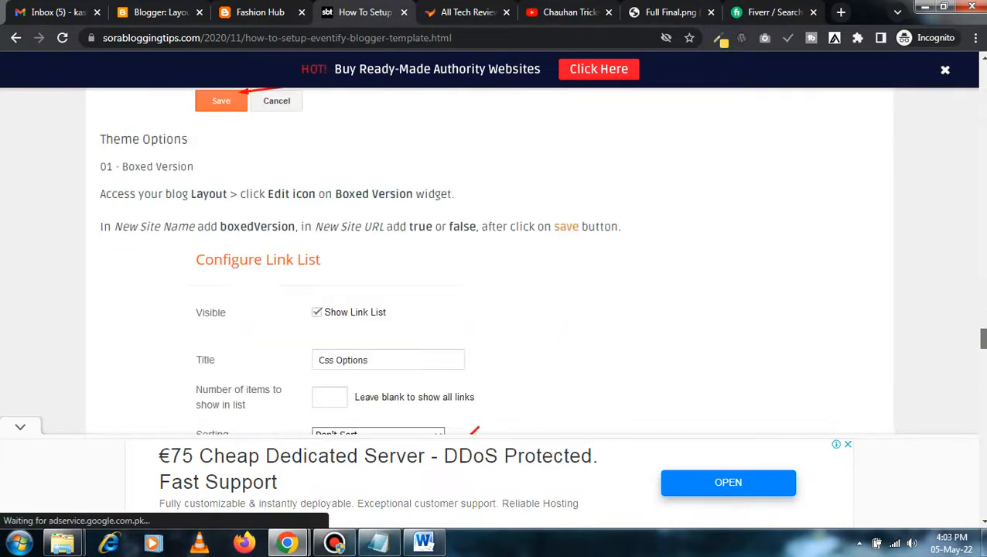
{"action": "scroll", "coordinate": [364, 263], "scroll_direction": "down", "scroll_amount": 13}
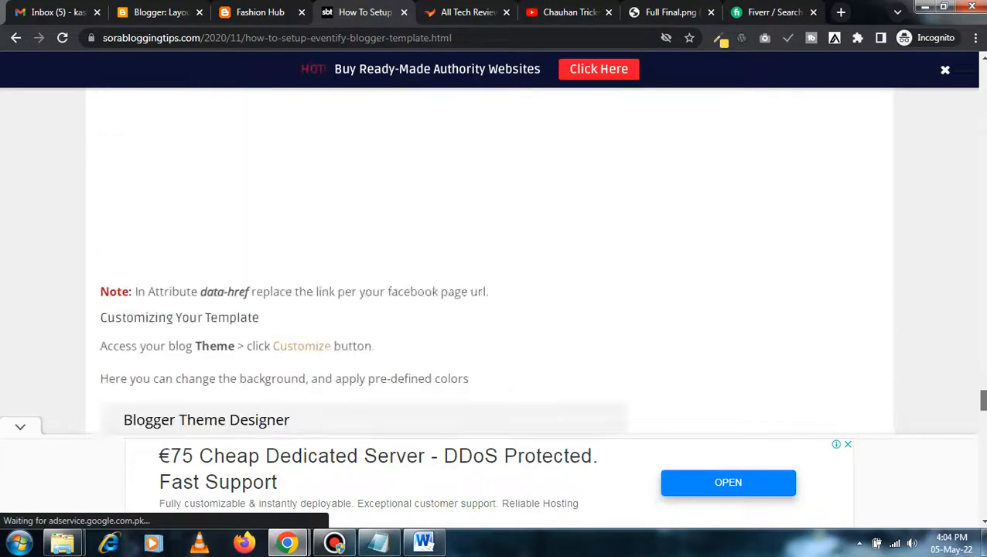
{"action": "scroll", "coordinate": [363, 263], "scroll_direction": "up", "scroll_amount": 12}
{"action": "scroll", "coordinate": [364, 263], "scroll_direction": "up", "scroll_amount": 3}
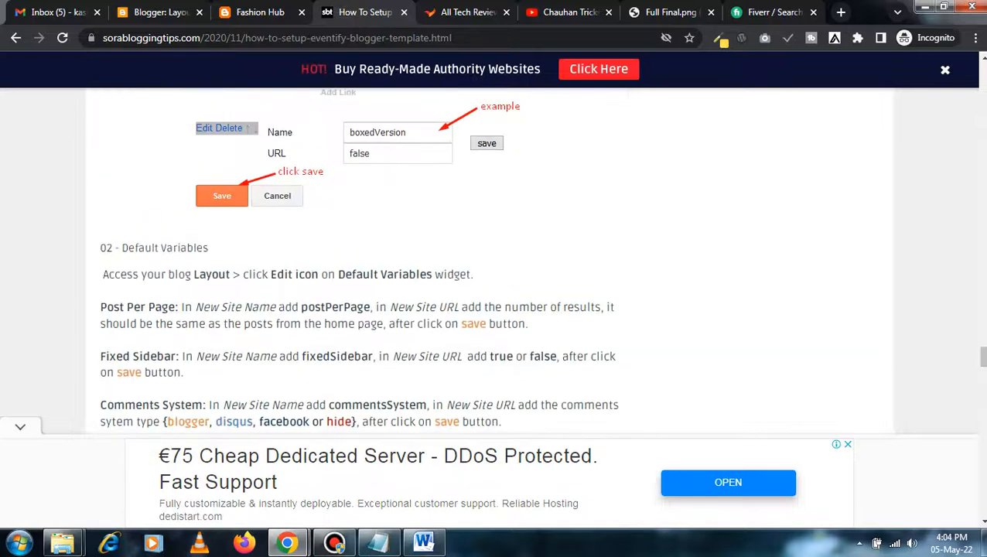
- Check the main menu on the Fashion Hub blog, and save the Main Menu link list on the Layout page
{"action": "left_click", "coordinate": [260, 11]}
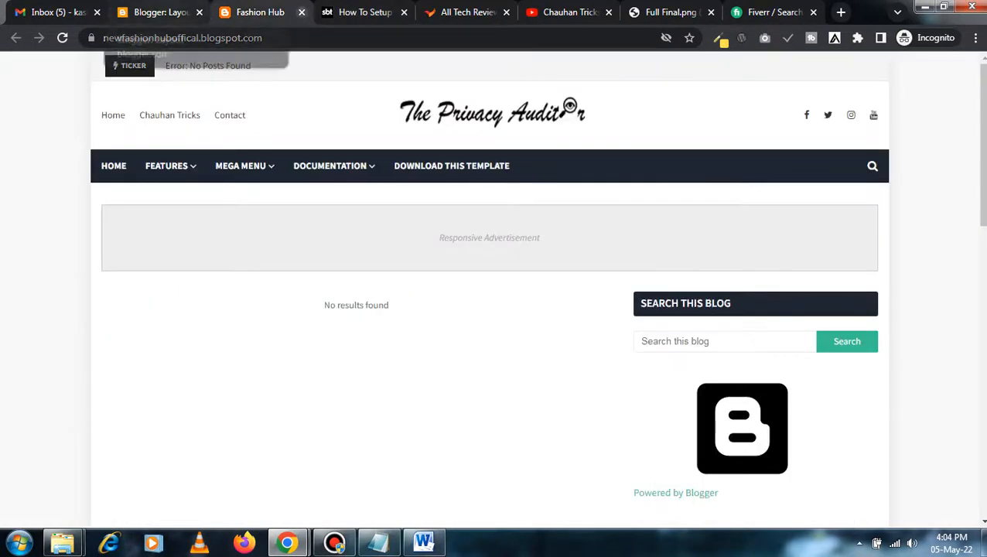
{"action": "left_click", "coordinate": [161, 12]}
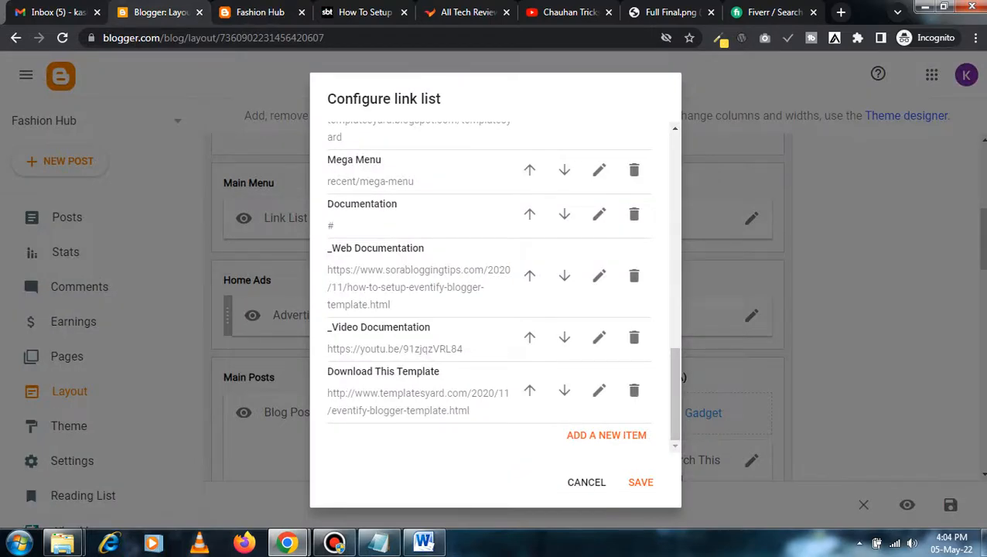
{"action": "left_click", "coordinate": [641, 482]}
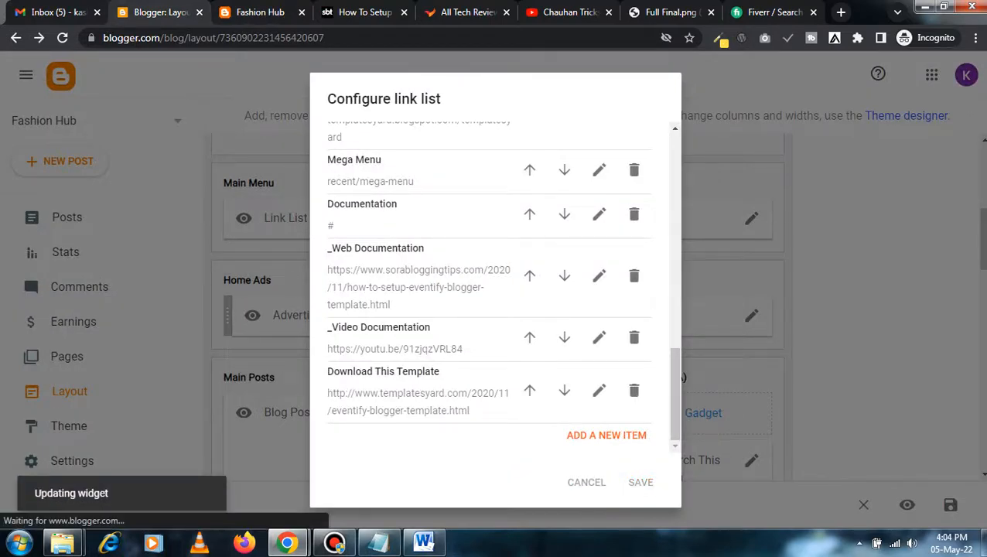
- Remove the Attribution gadget from the Sidebar Right (A) section and confirm the removal
{"action": "scroll", "coordinate": [495, 309], "scroll_direction": "down", "scroll_amount": 2}
{"action": "scroll", "coordinate": [497, 306], "scroll_direction": "down", "scroll_amount": 3}
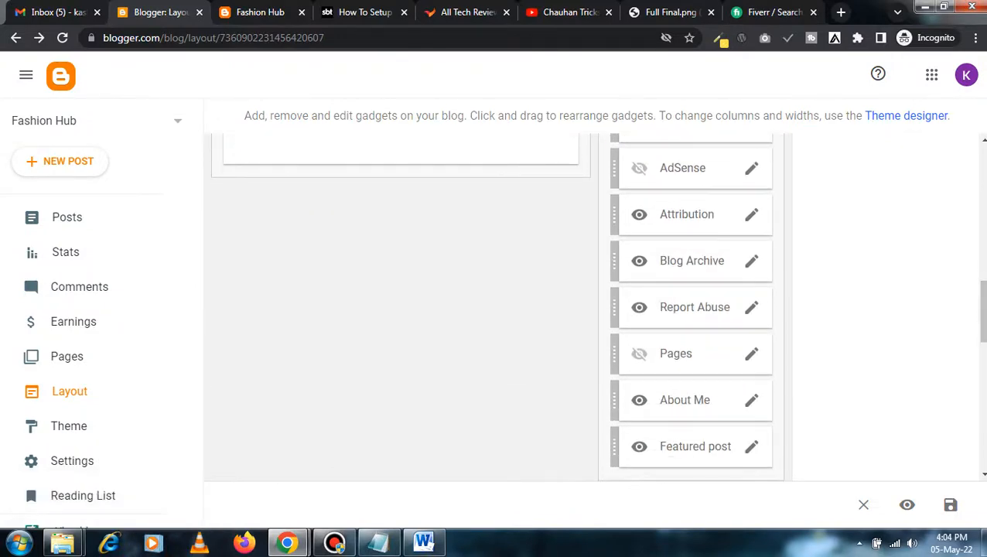
{"action": "left_click", "coordinate": [752, 214]}
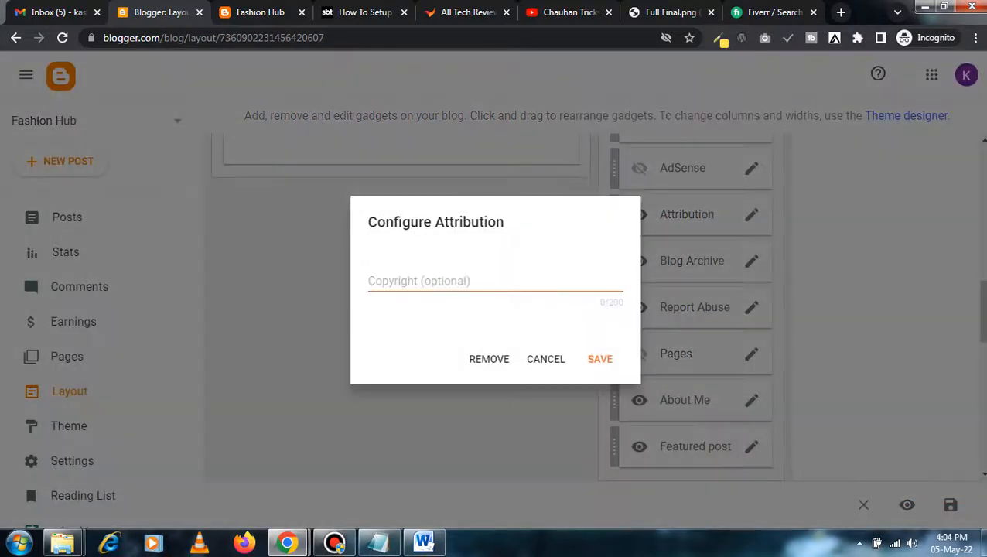
{"action": "left_click", "coordinate": [489, 359]}
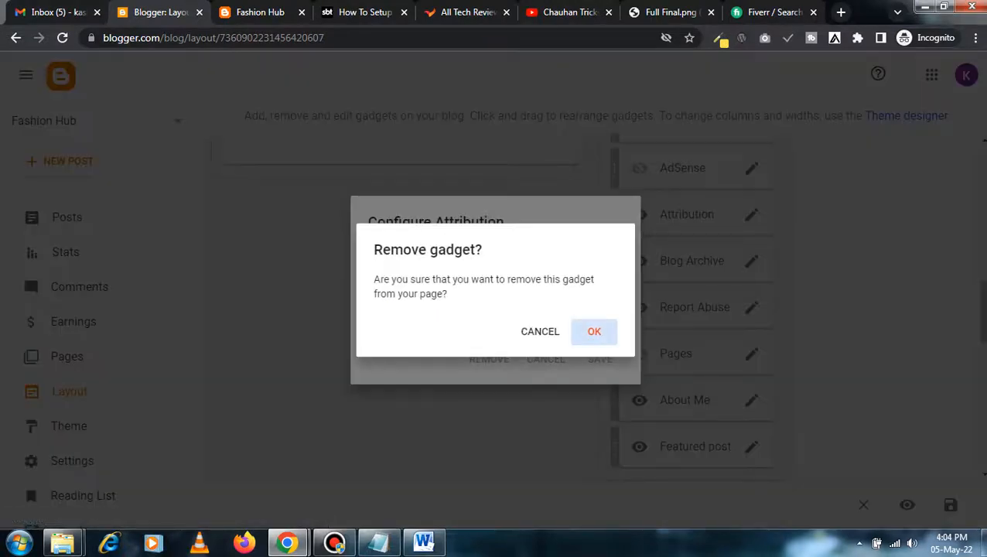
{"action": "left_click", "coordinate": [593, 331]}
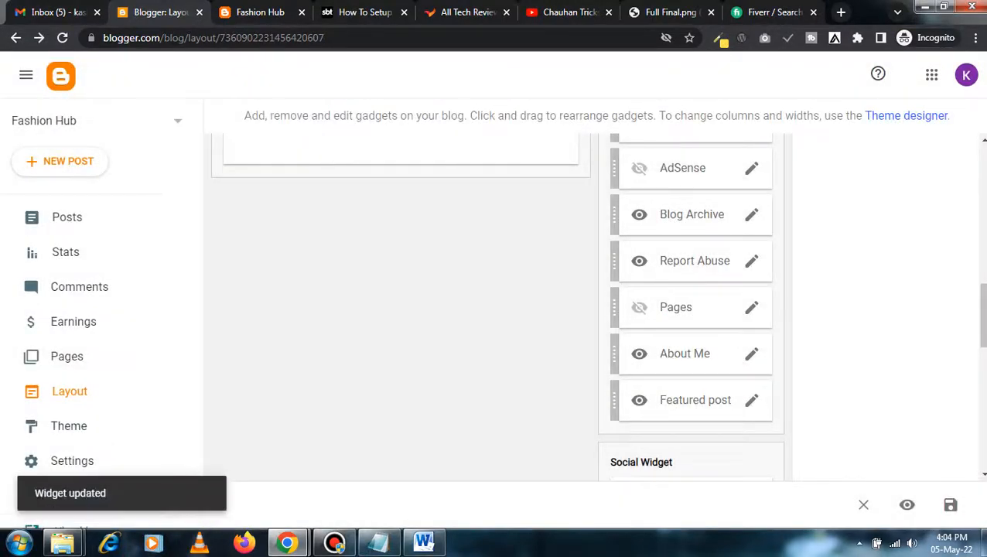
- Remove the Blog Archive gadget from the Sidebar Right (A) section and confirm the removal
{"action": "left_click", "coordinate": [752, 214]}
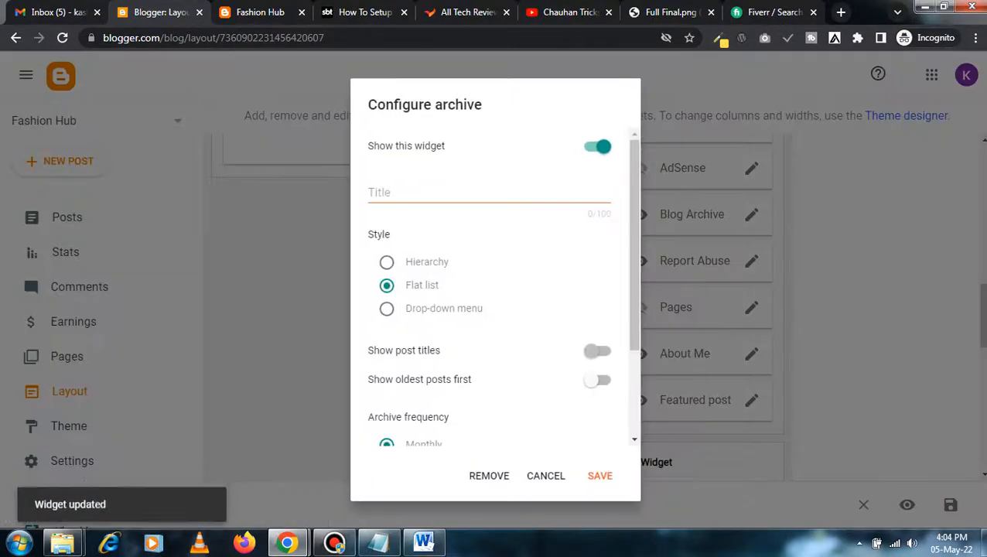
{"action": "left_click", "coordinate": [489, 476]}
{"action": "left_click", "coordinate": [594, 331]}
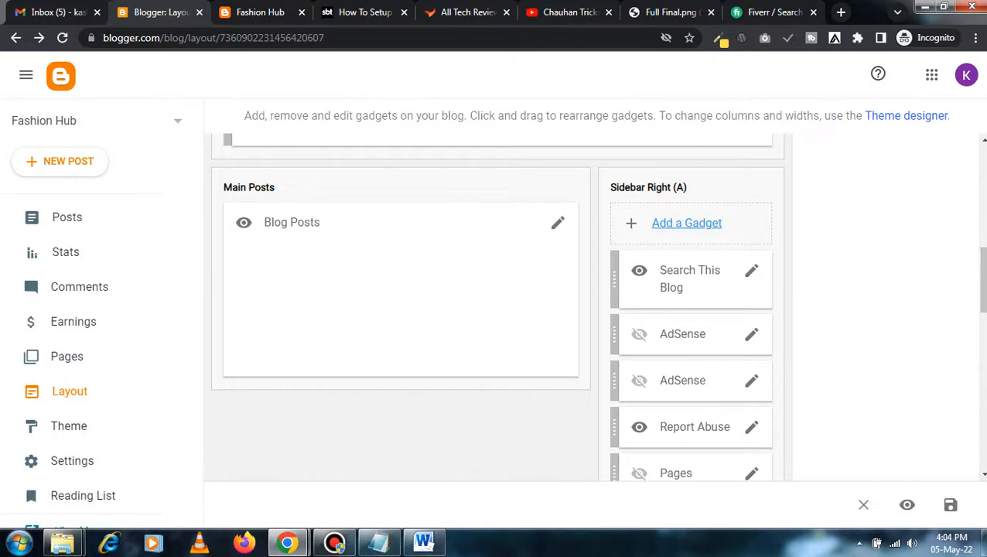
- Browse the gadgets available for the Sidebar Right (A) section, and close the list without adding one
{"action": "left_click", "coordinate": [687, 223]}
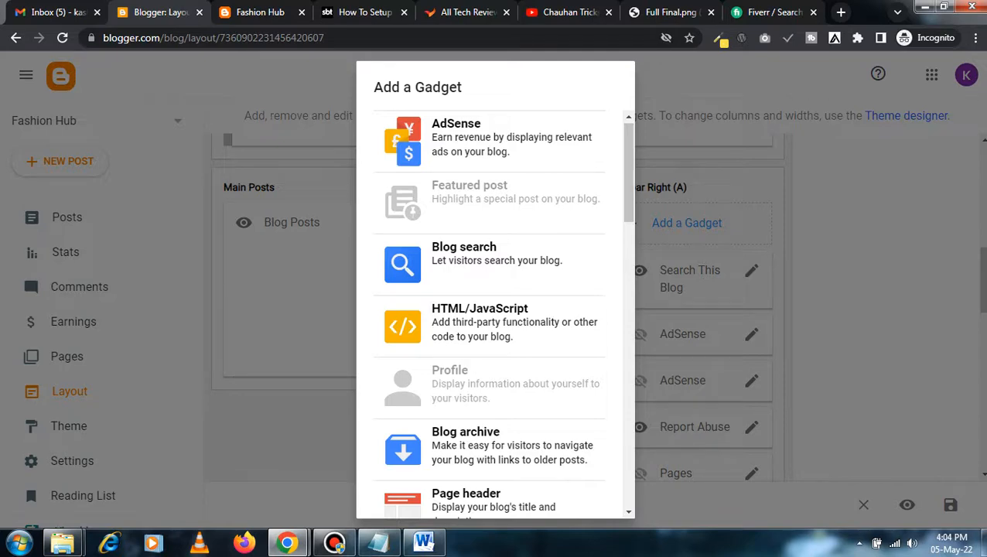
{"action": "scroll", "coordinate": [495, 309], "scroll_direction": "down", "scroll_amount": 5}
{"action": "scroll", "coordinate": [496, 310], "scroll_direction": "down", "scroll_amount": 10}
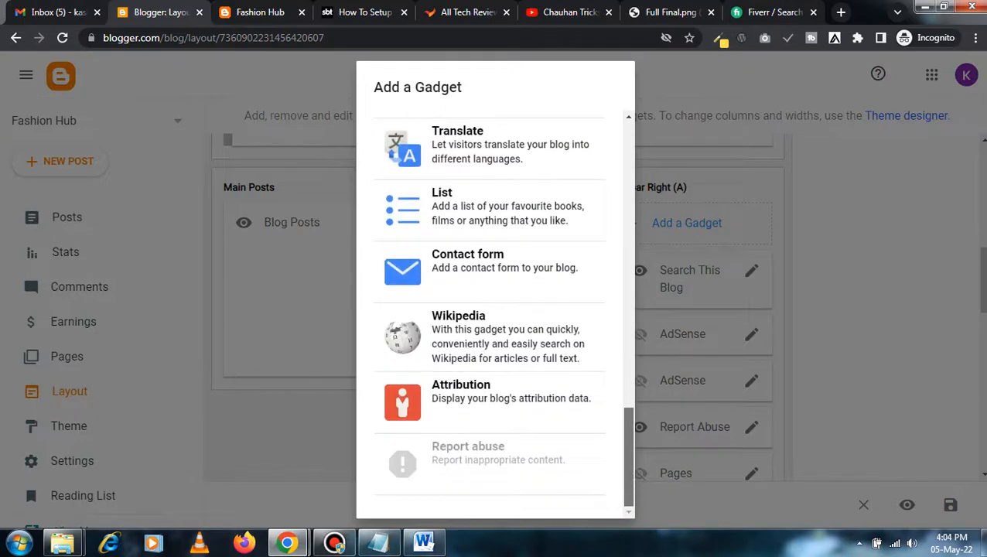
{"action": "scroll", "coordinate": [496, 310], "scroll_direction": "up", "scroll_amount": 5}
{"action": "scroll", "coordinate": [495, 310], "scroll_direction": "up", "scroll_amount": 10}
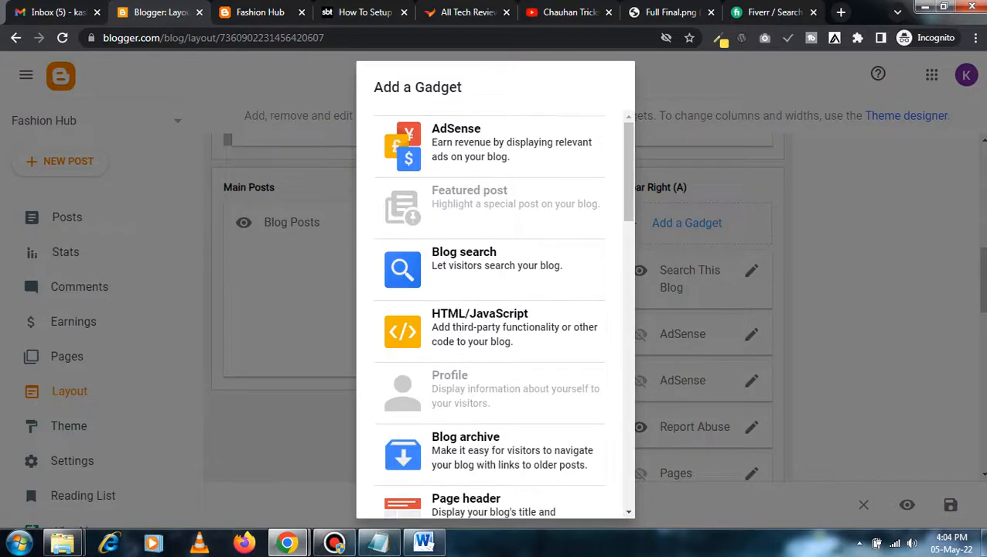
{"action": "key", "text": "Escape"}
{"action": "scroll", "coordinate": [495, 309], "scroll_direction": "down", "scroll_amount": 4}
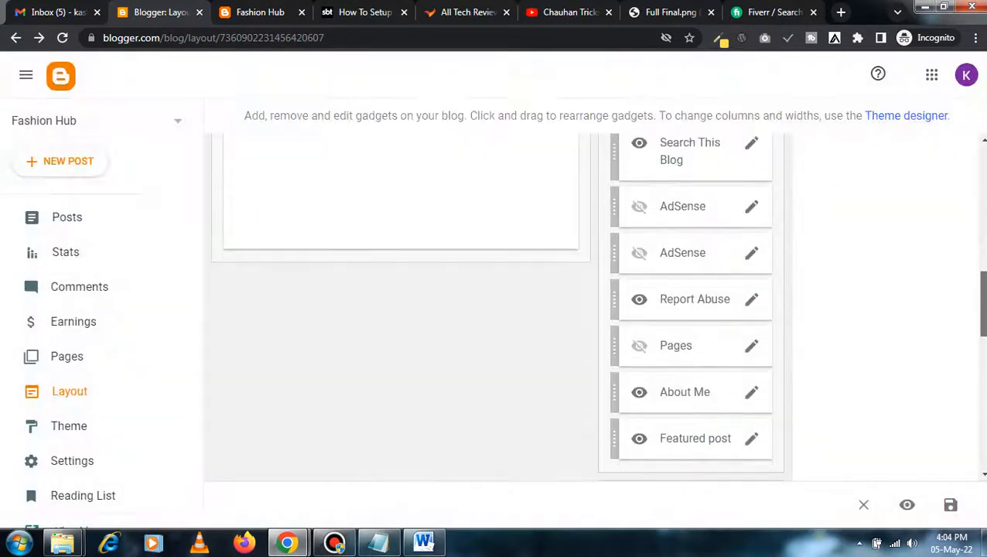
- Review the link list of the Social Plugin gadget in the Social Widget section, and save the gadget
{"action": "scroll", "coordinate": [692, 310], "scroll_direction": "down", "scroll_amount": 3}
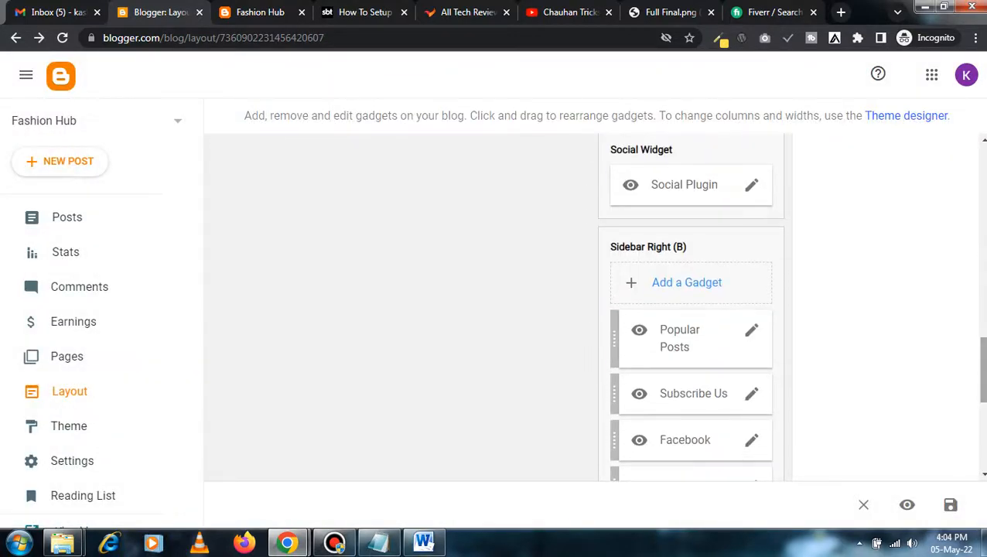
{"action": "left_click", "coordinate": [751, 185]}
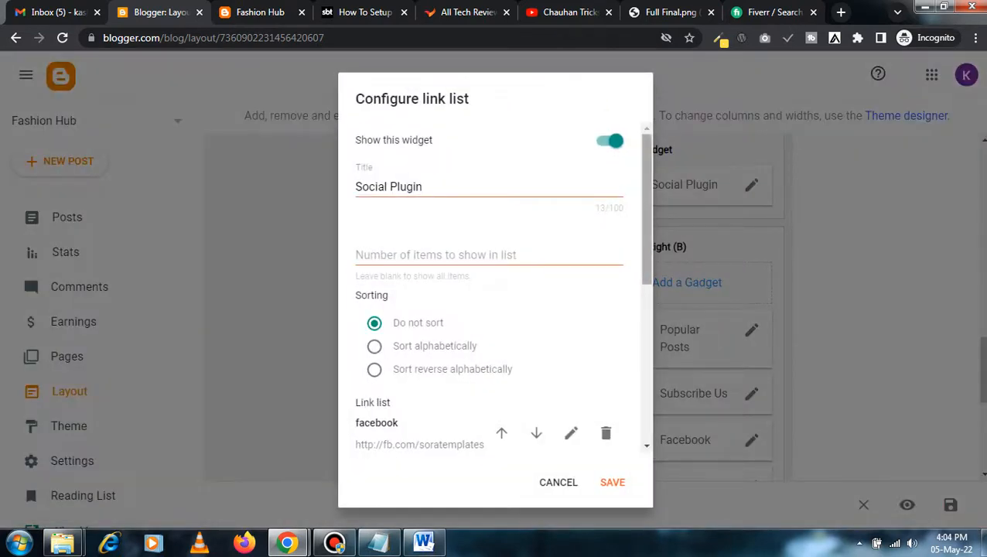
{"action": "scroll", "coordinate": [496, 310], "scroll_direction": "down", "scroll_amount": 3}
{"action": "scroll", "coordinate": [495, 286], "scroll_direction": "down", "scroll_amount": 2}
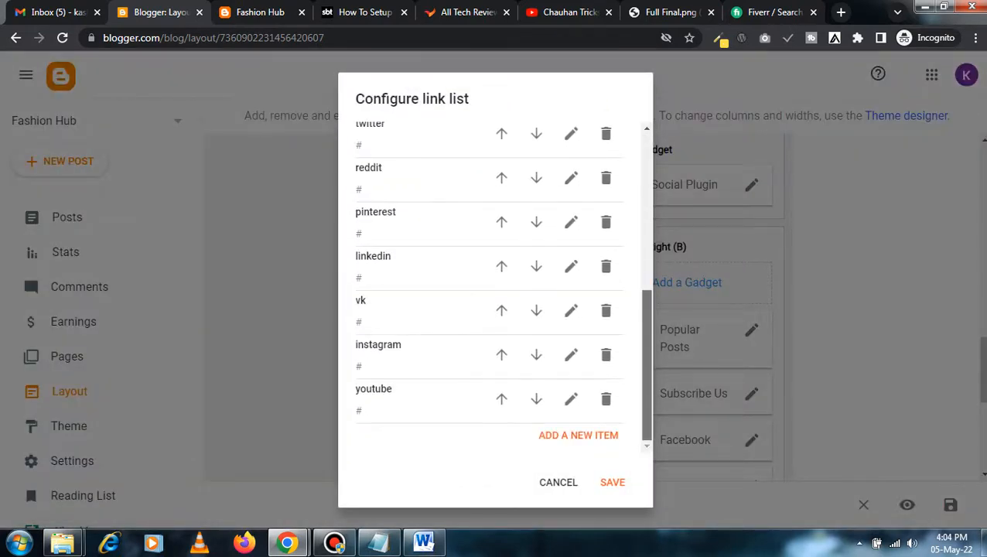
{"action": "scroll", "coordinate": [496, 287], "scroll_direction": "up", "scroll_amount": 5}
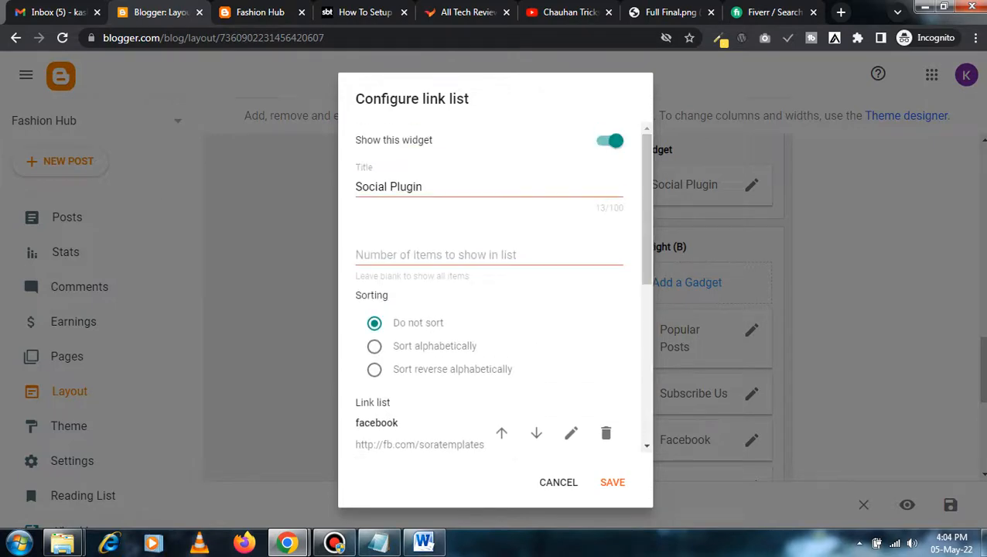
{"action": "left_click", "coordinate": [613, 482]}
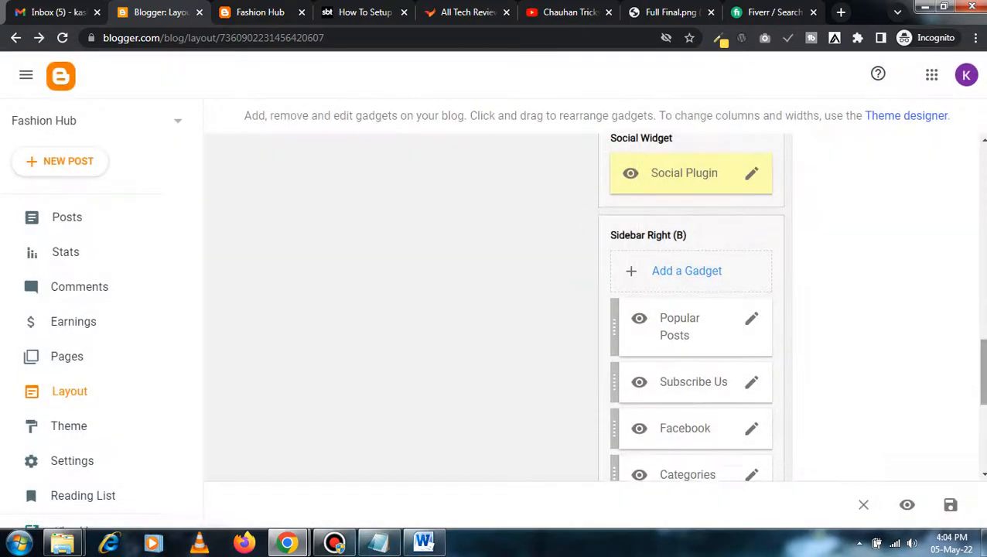
- Switch the label display of the Section (Center) Categories gadget to All labels, choose Selected labels again, and save the gadget
{"action": "scroll", "coordinate": [495, 310], "scroll_direction": "down", "scroll_amount": 2}
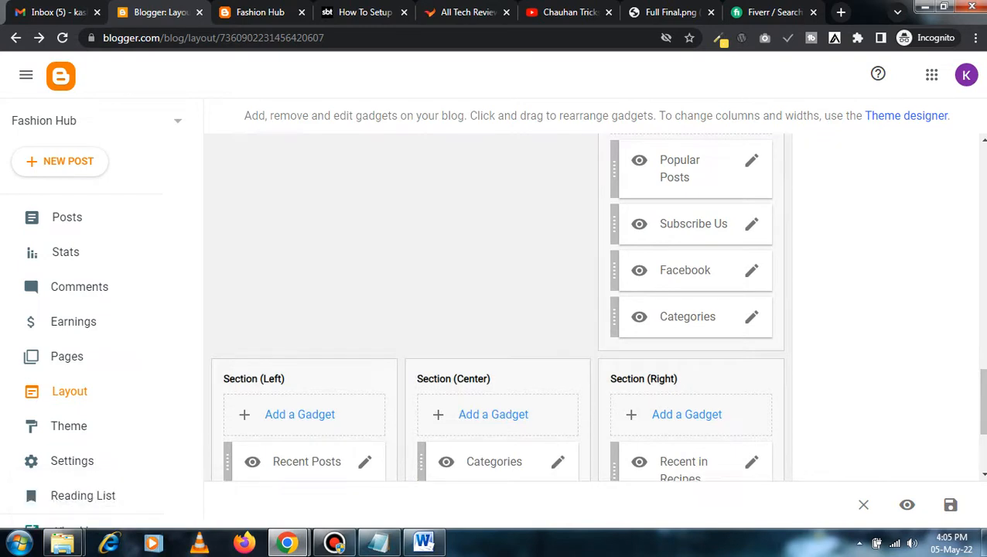
{"action": "scroll", "coordinate": [496, 310], "scroll_direction": "down", "scroll_amount": 2}
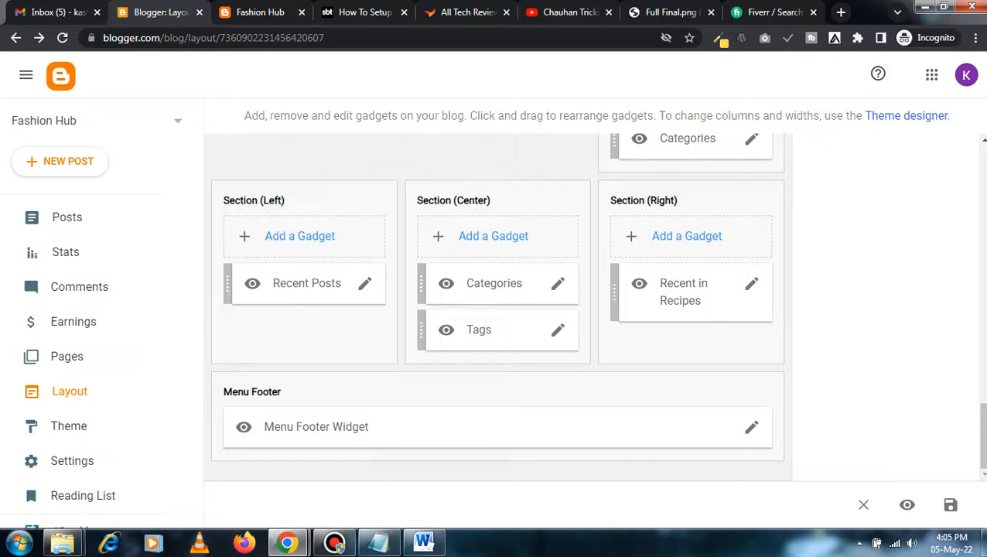
{"action": "left_click", "coordinate": [558, 284]}
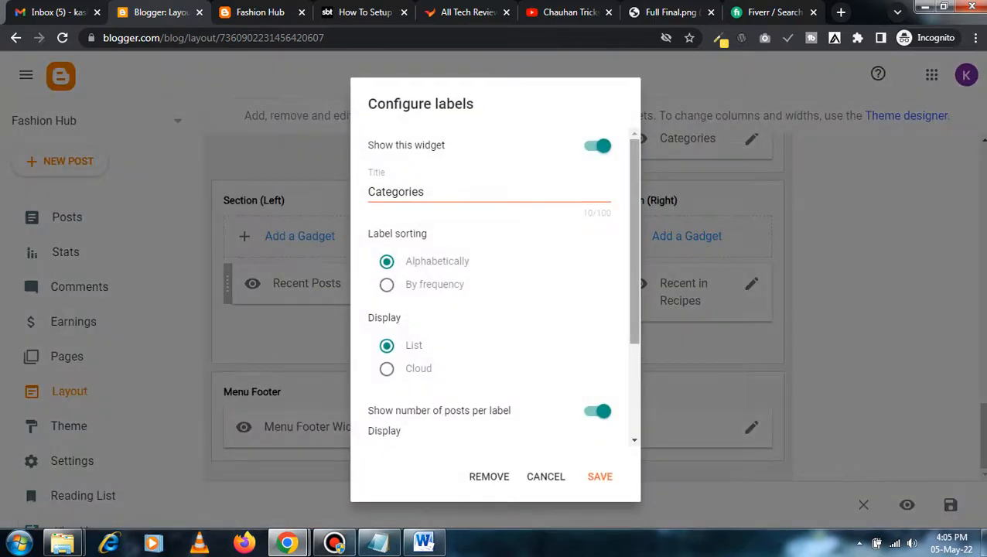
{"action": "scroll", "coordinate": [496, 286], "scroll_direction": "down", "scroll_amount": 2}
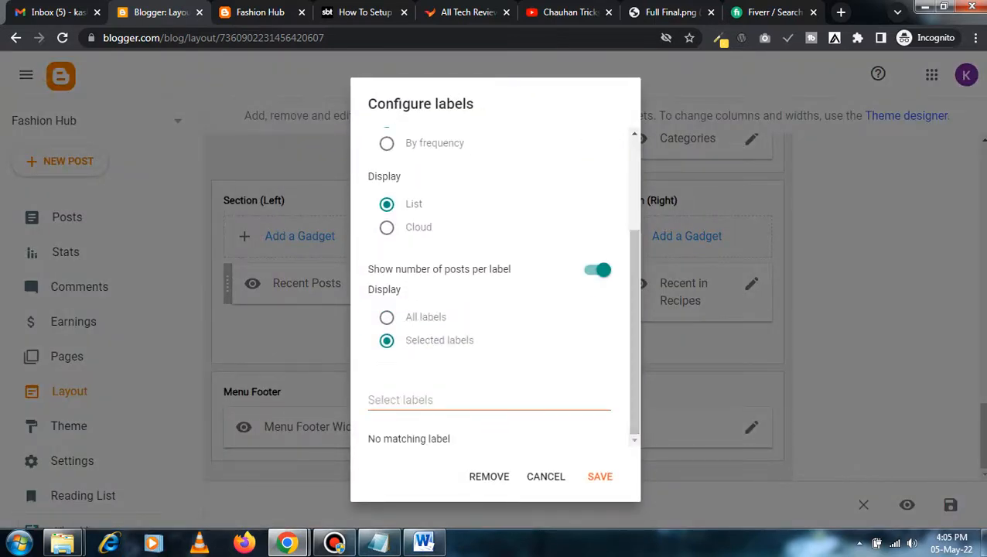
{"action": "left_click", "coordinate": [387, 318]}
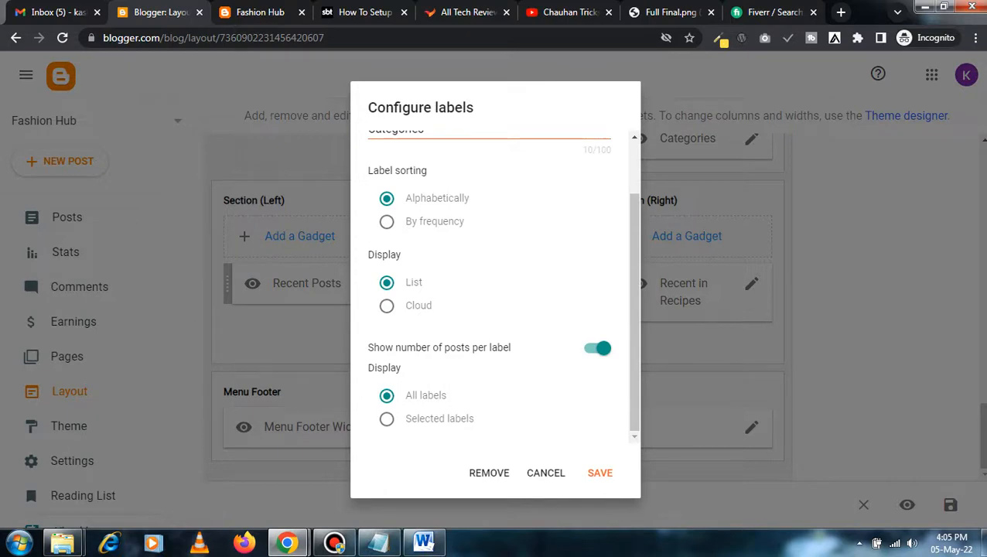
{"action": "left_click", "coordinate": [387, 418]}
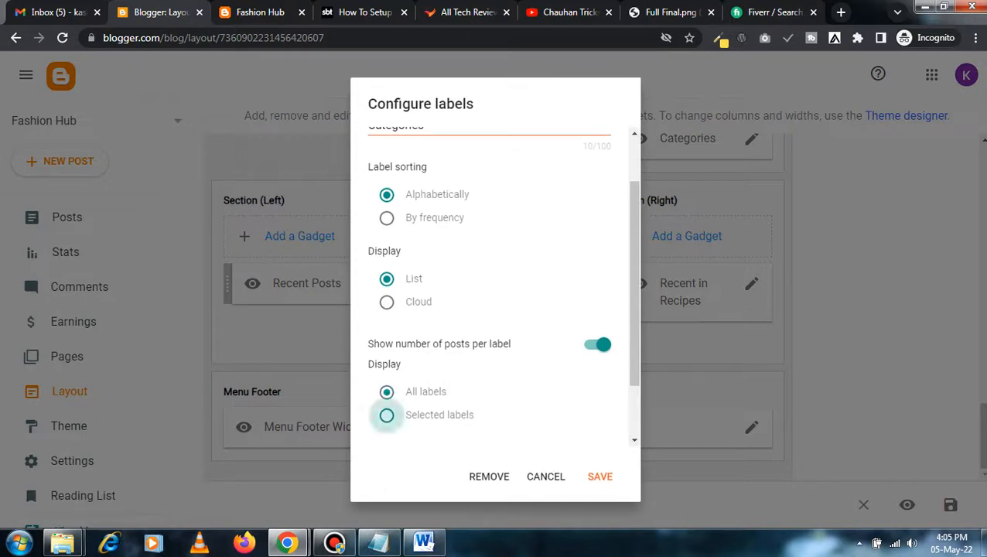
{"action": "left_click", "coordinate": [600, 477]}
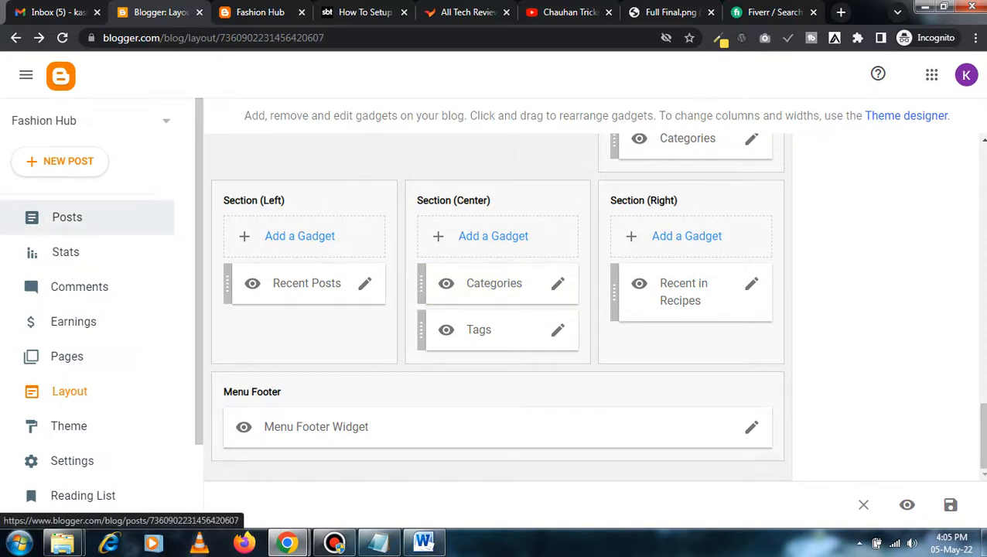
- Open the blog's Posts list, and look over the header, menu and sidebar gadgets on the live Fashion Hub blog
{"action": "left_click", "coordinate": [69, 217]}
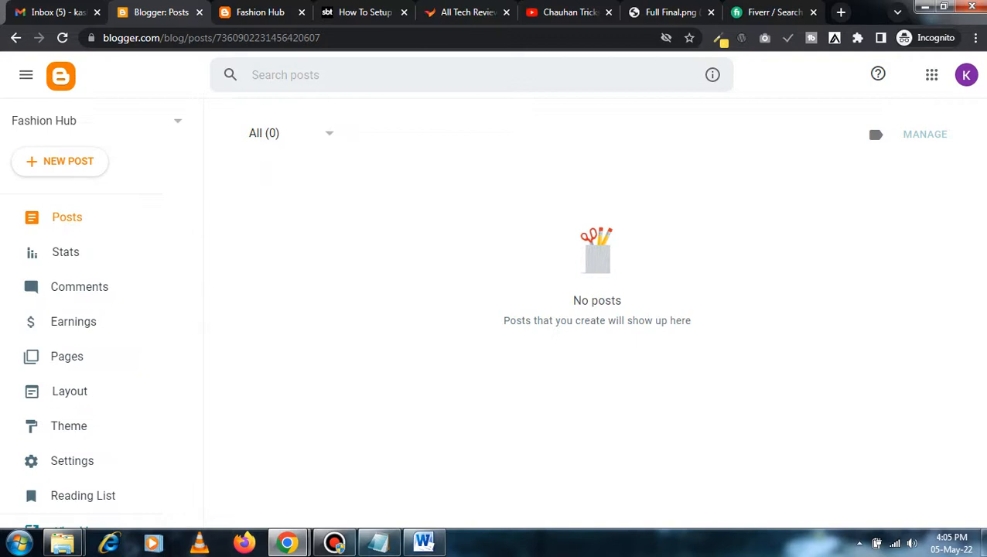
{"action": "left_click", "coordinate": [261, 12]}
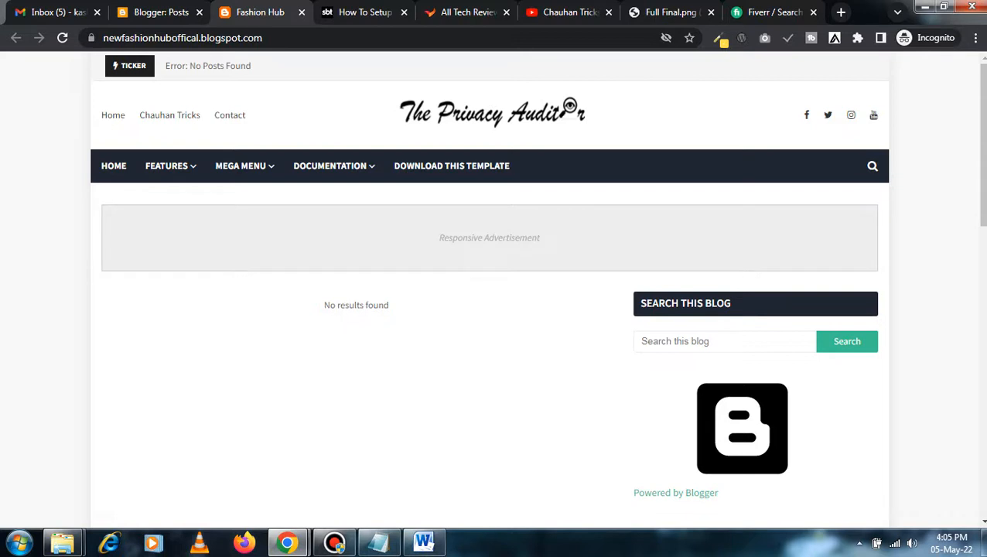
{"action": "scroll", "coordinate": [488, 273], "scroll_direction": "down", "scroll_amount": 3}
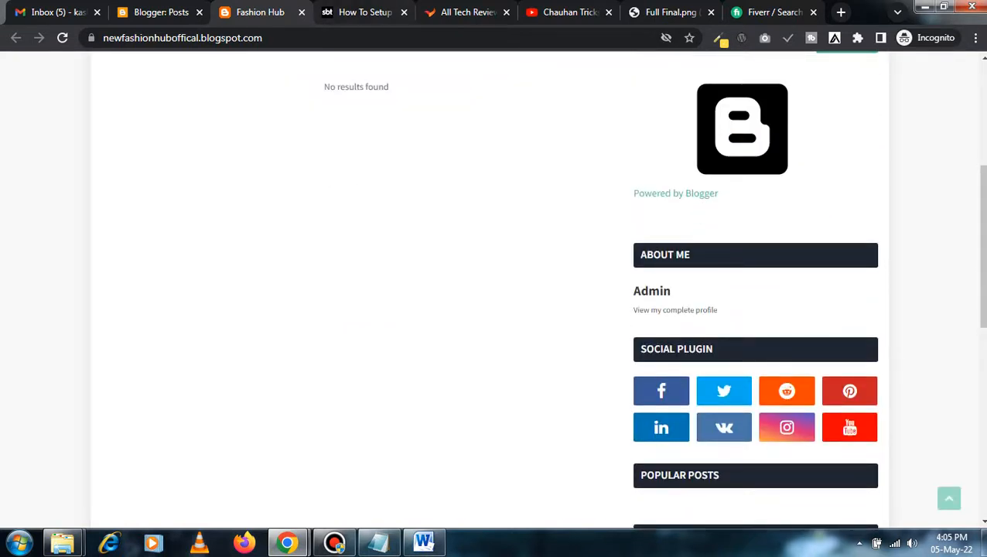
{"action": "scroll", "coordinate": [488, 294], "scroll_direction": "up", "scroll_amount": 3}
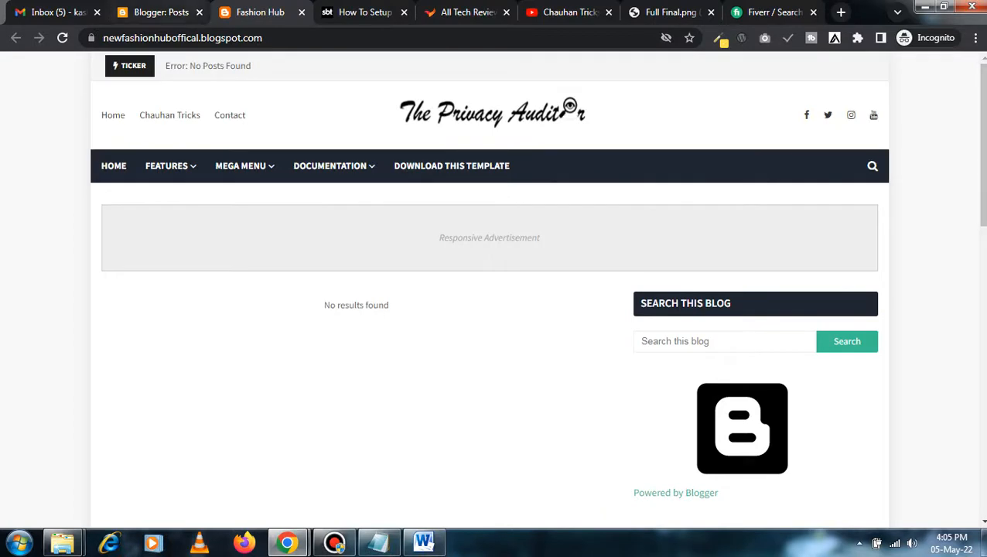
{"action": "mouse_move", "coordinate": [333, 166]}
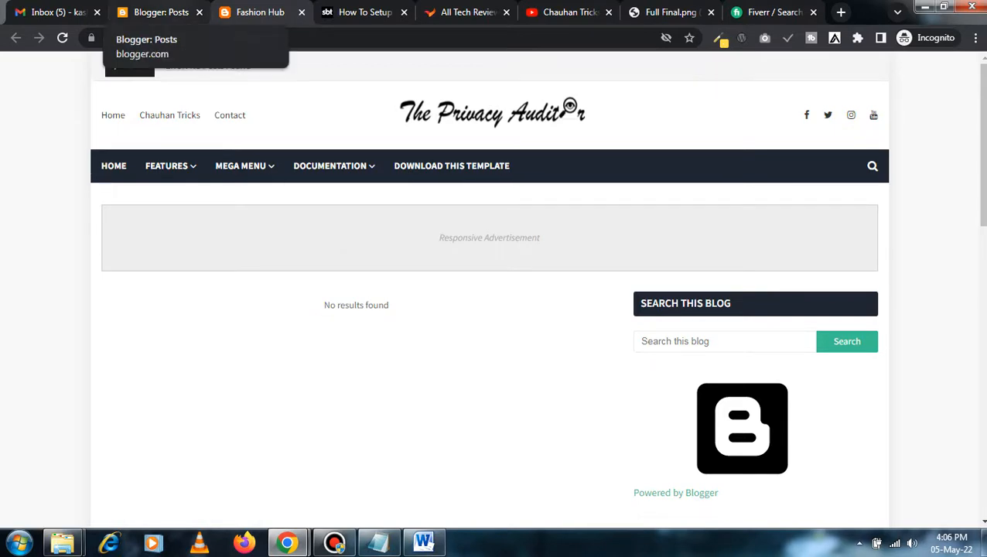
{"action": "left_click", "coordinate": [158, 12]}
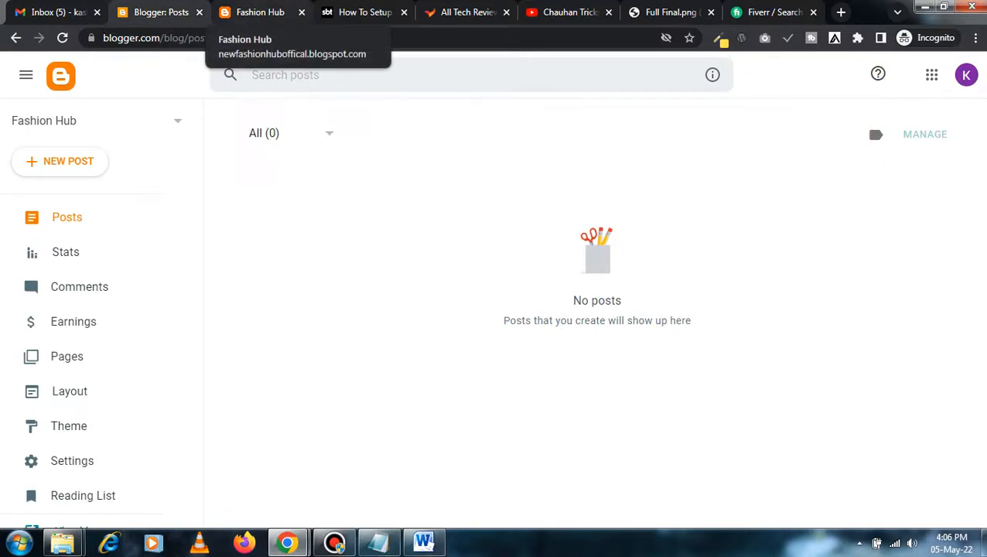
{"action": "left_click", "coordinate": [257, 12]}
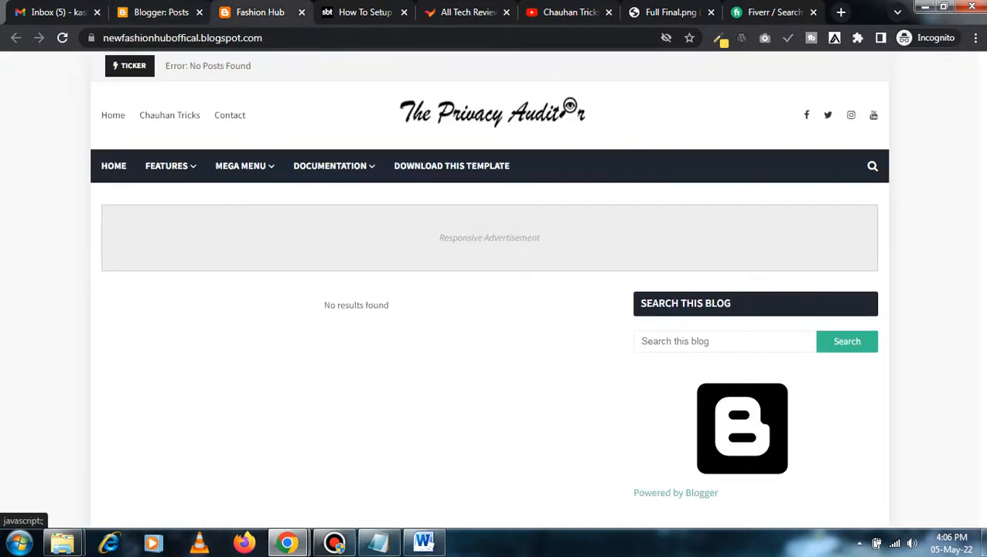
{"action": "left_click", "coordinate": [158, 13]}
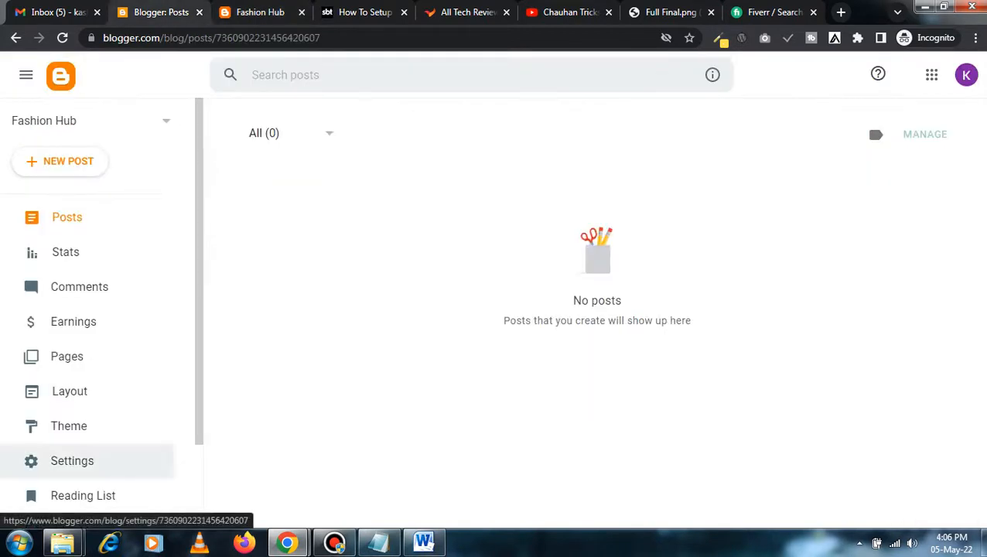
{"action": "scroll", "coordinate": [106, 314], "scroll_direction": "down", "scroll_amount": 2}
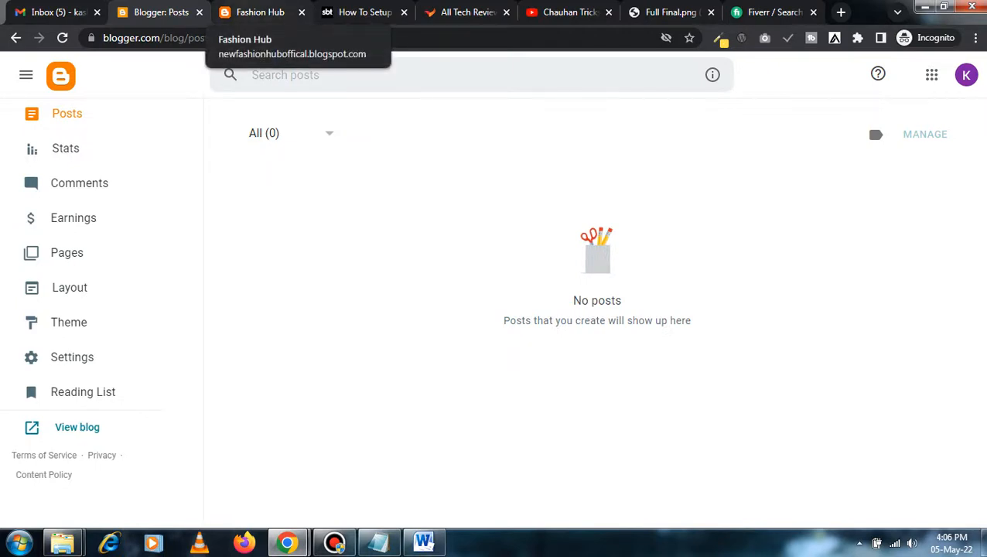
{"action": "left_click", "coordinate": [260, 12]}
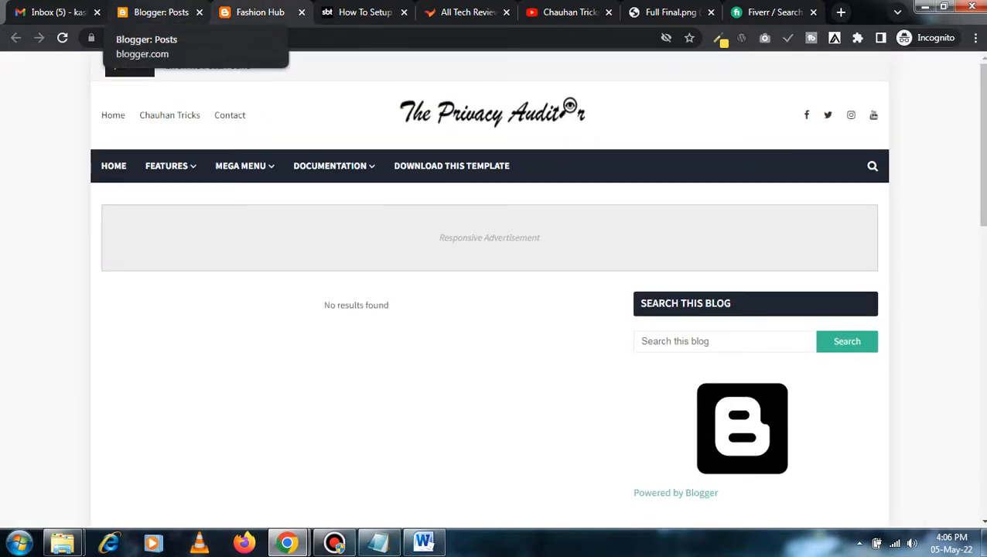
{"action": "left_click", "coordinate": [159, 12]}
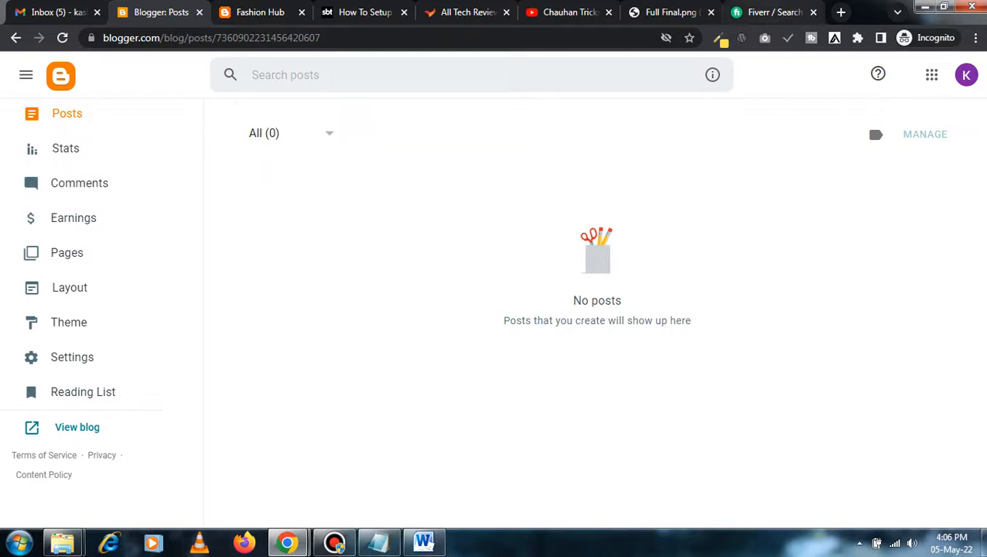
- Switch to Fiverr and look through the service offers in the "blogspot" search results
{"action": "left_click", "coordinate": [770, 12]}
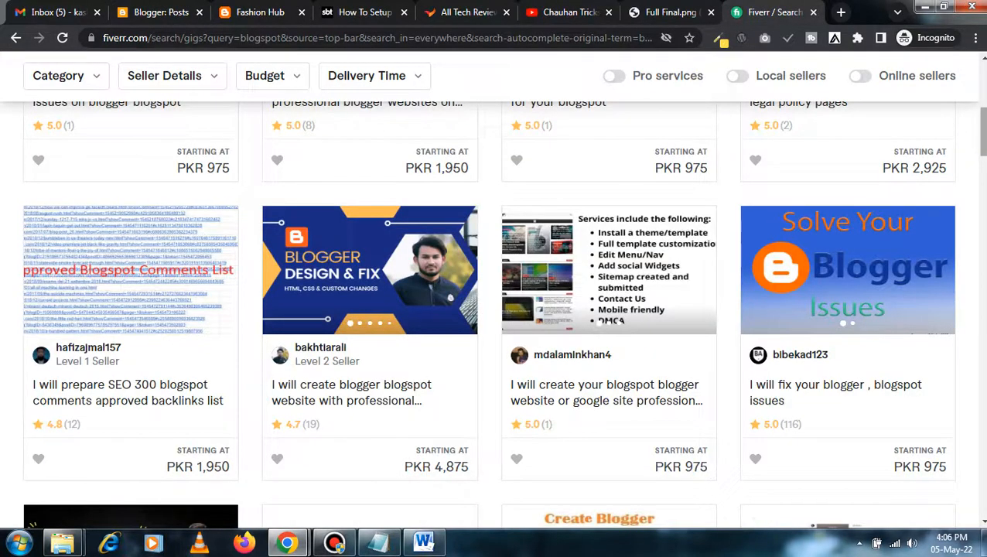
{"action": "scroll", "coordinate": [504, 316], "scroll_direction": "down", "scroll_amount": 1}
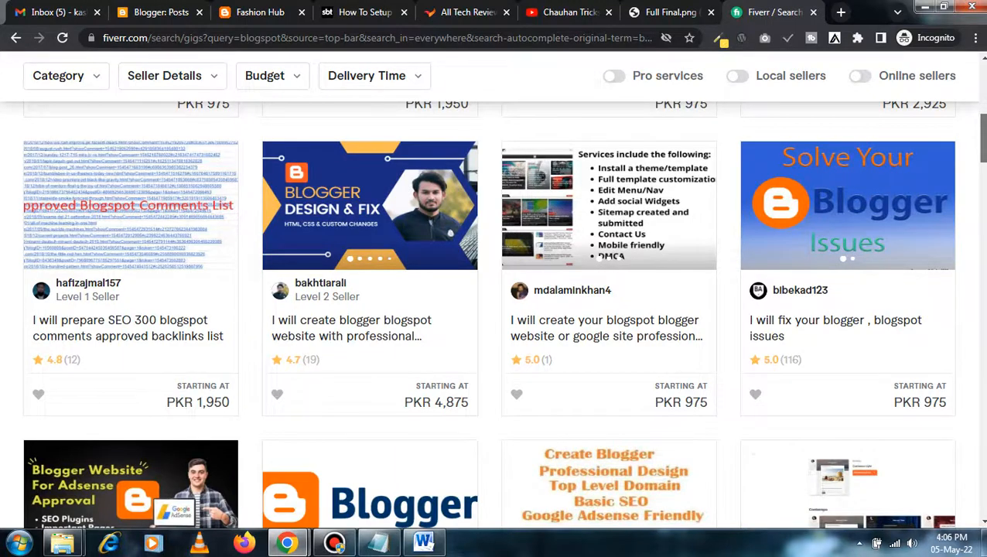
{"action": "scroll", "coordinate": [490, 316], "scroll_direction": "up", "scroll_amount": 1}
{"action": "scroll", "coordinate": [489, 316], "scroll_direction": "up", "scroll_amount": 1}
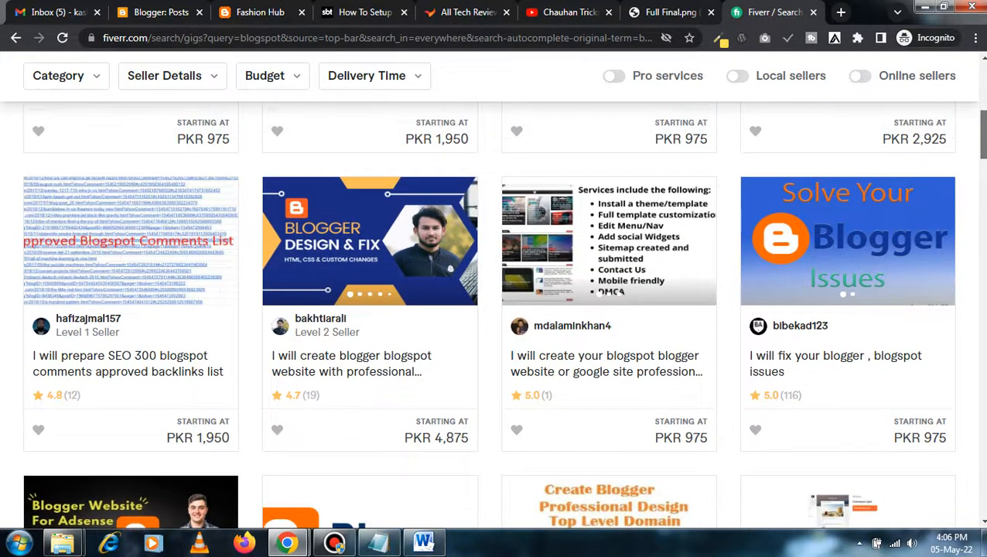
{"action": "scroll", "coordinate": [489, 316], "scroll_direction": "up", "scroll_amount": 5}
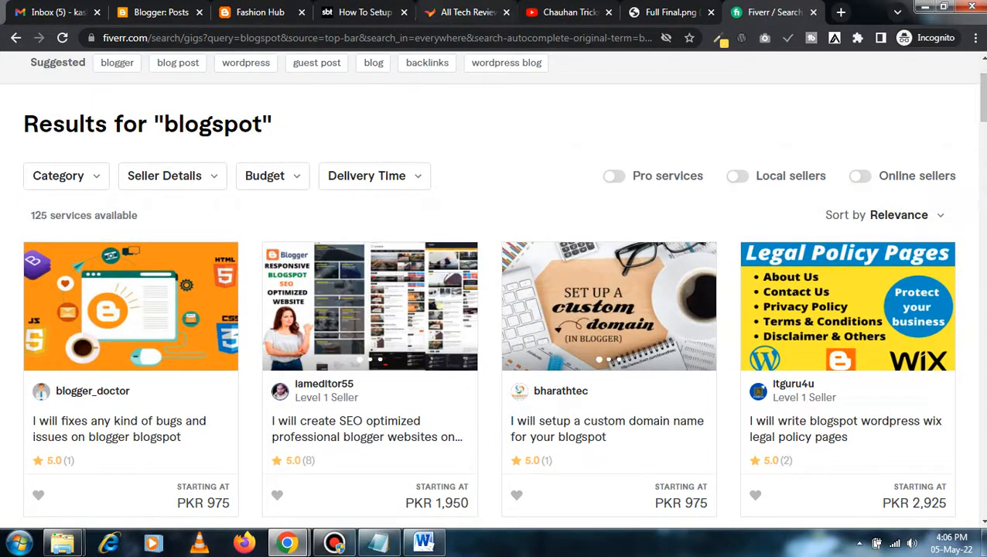
{"action": "key", "text": "ctrl+3"}
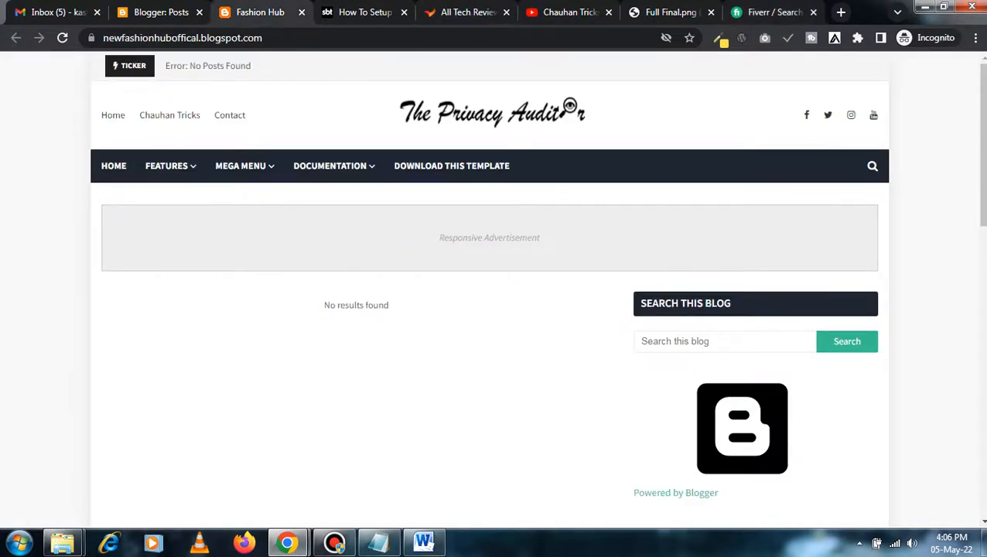
{"action": "key", "text": "ctrl+2"}
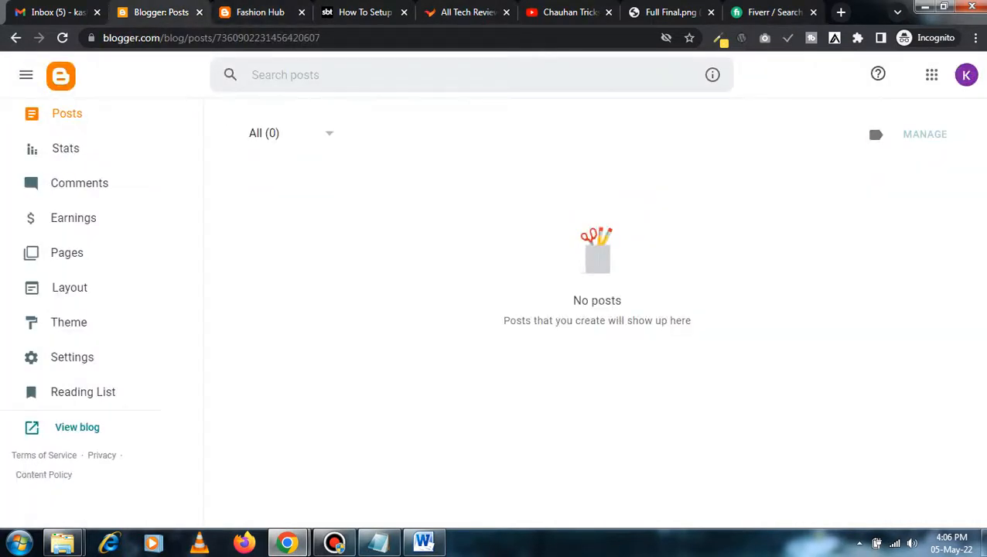
{"action": "key", "text": "ctrl+6"}
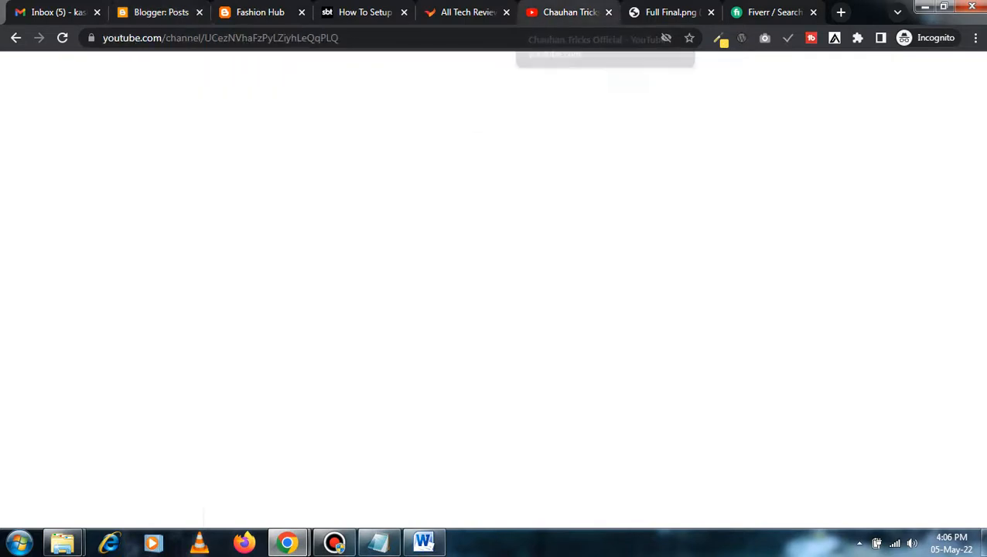
{"action": "key", "text": "ctrl+7"}
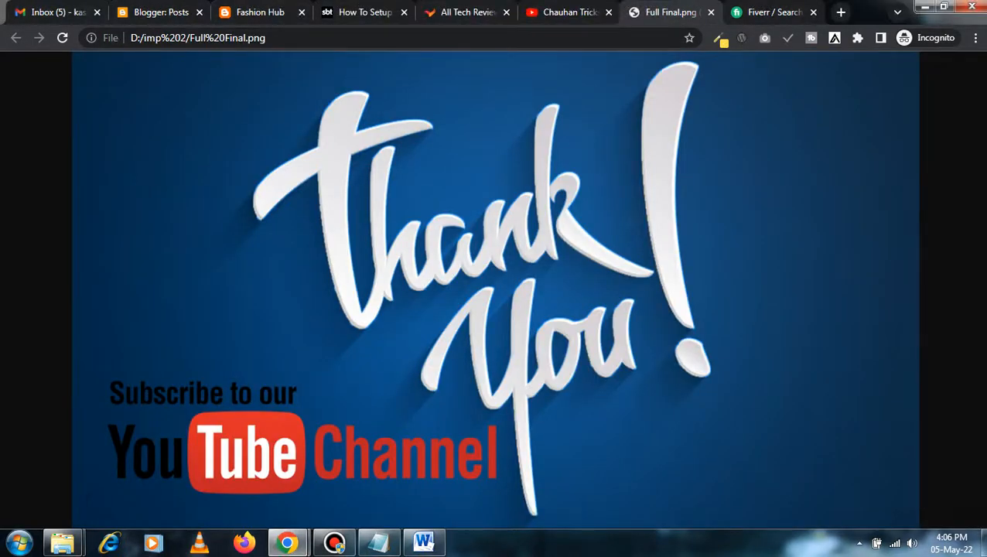
{"action": "left_click", "coordinate": [334, 543]}
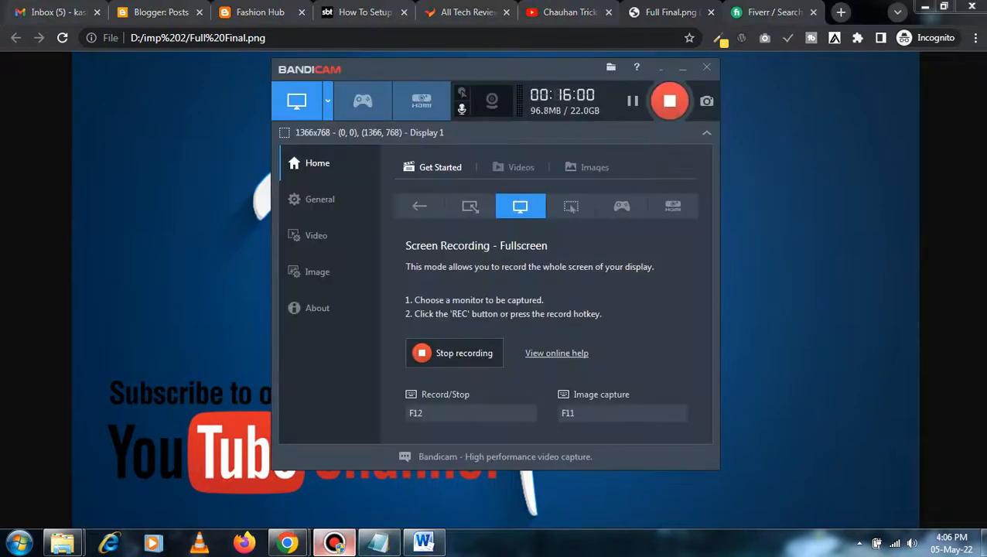